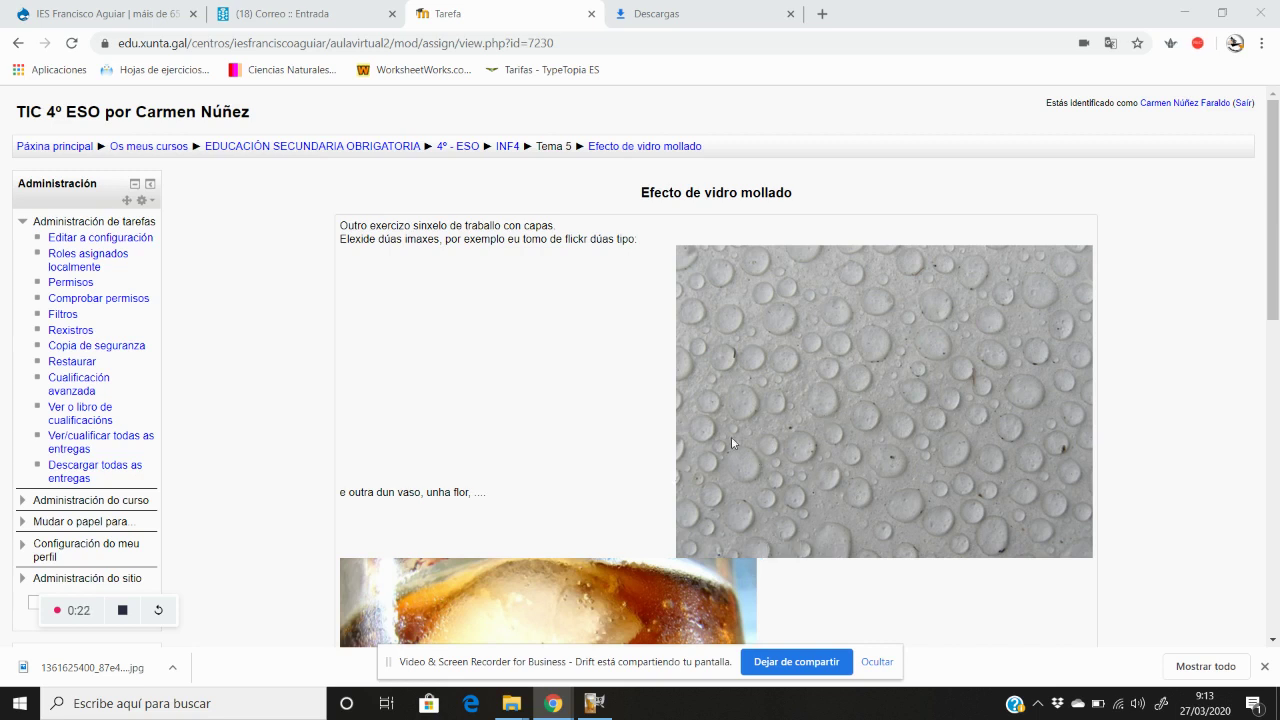
- Bring GIMP to the front after reading the 'Efecto de vidro mollado' assignment
click(592, 703)
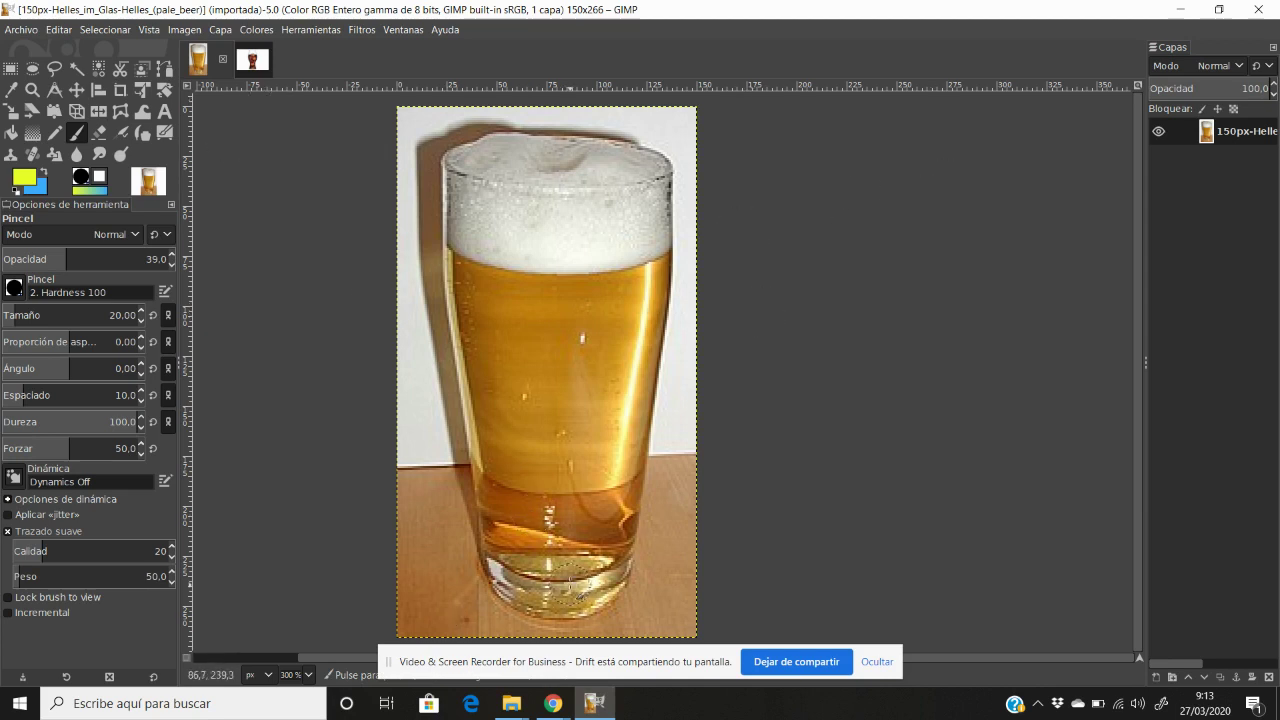
click(257, 57)
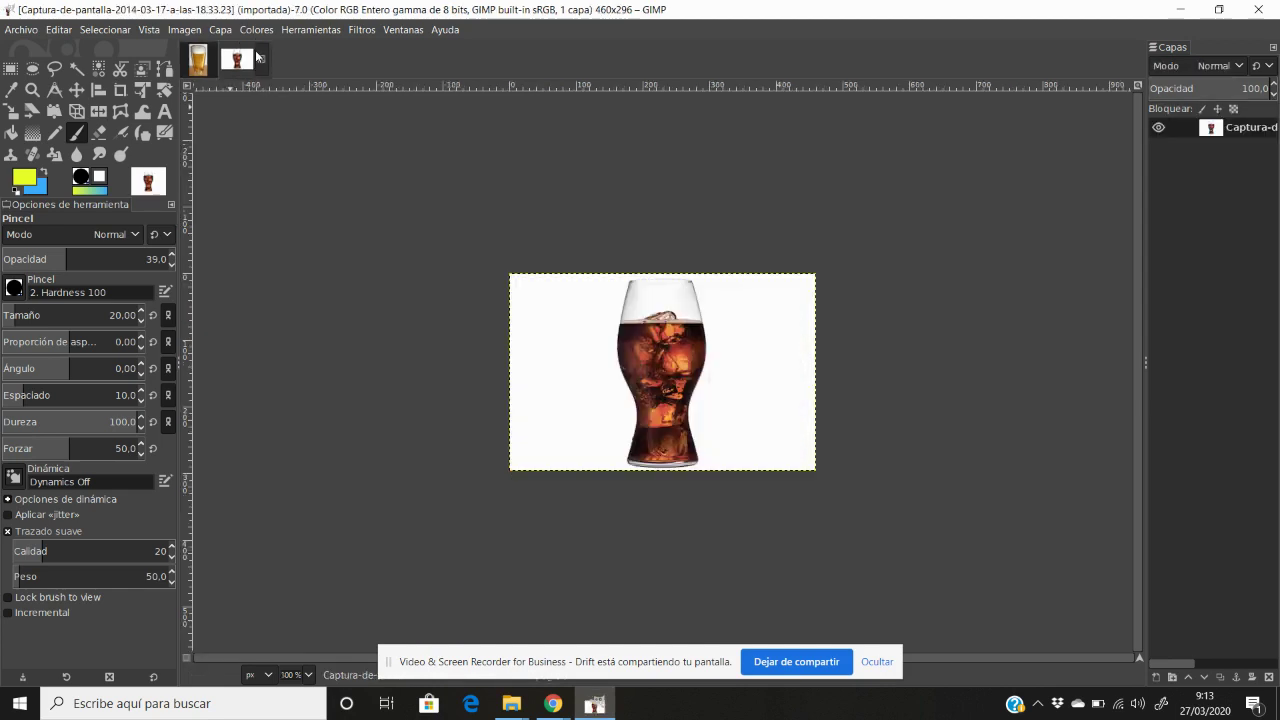
click(196, 64)
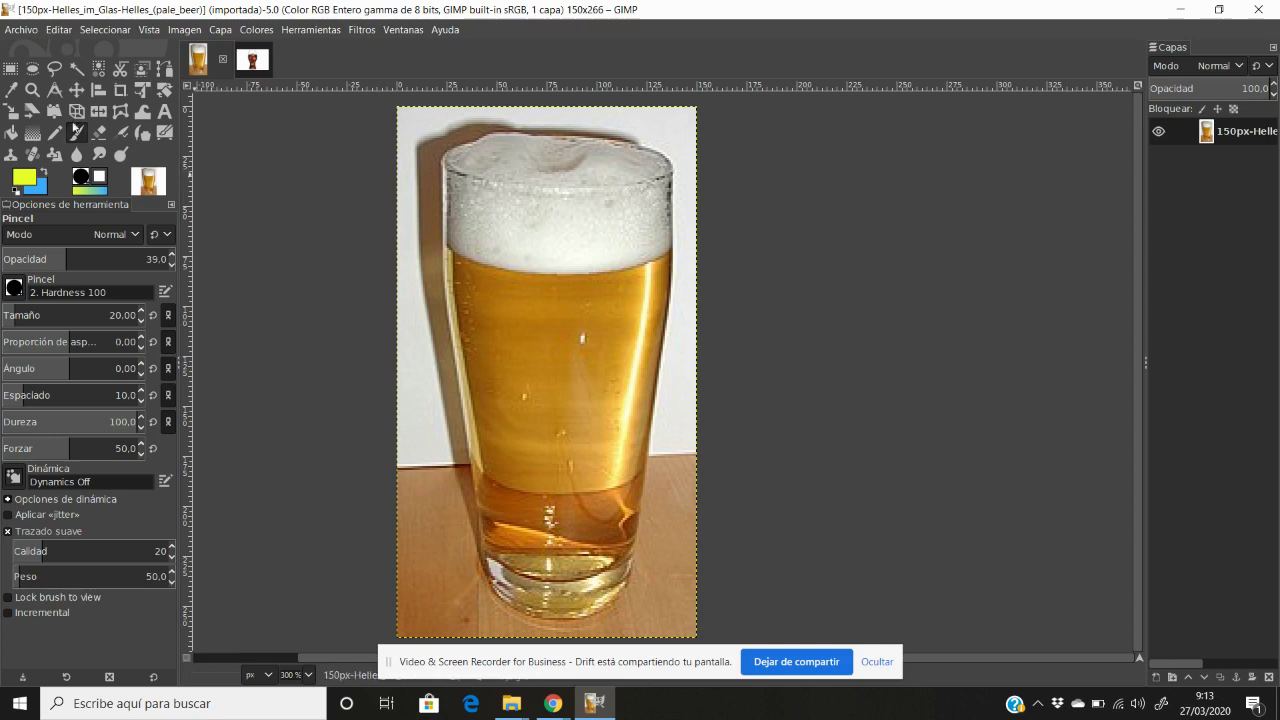
click(20, 30)
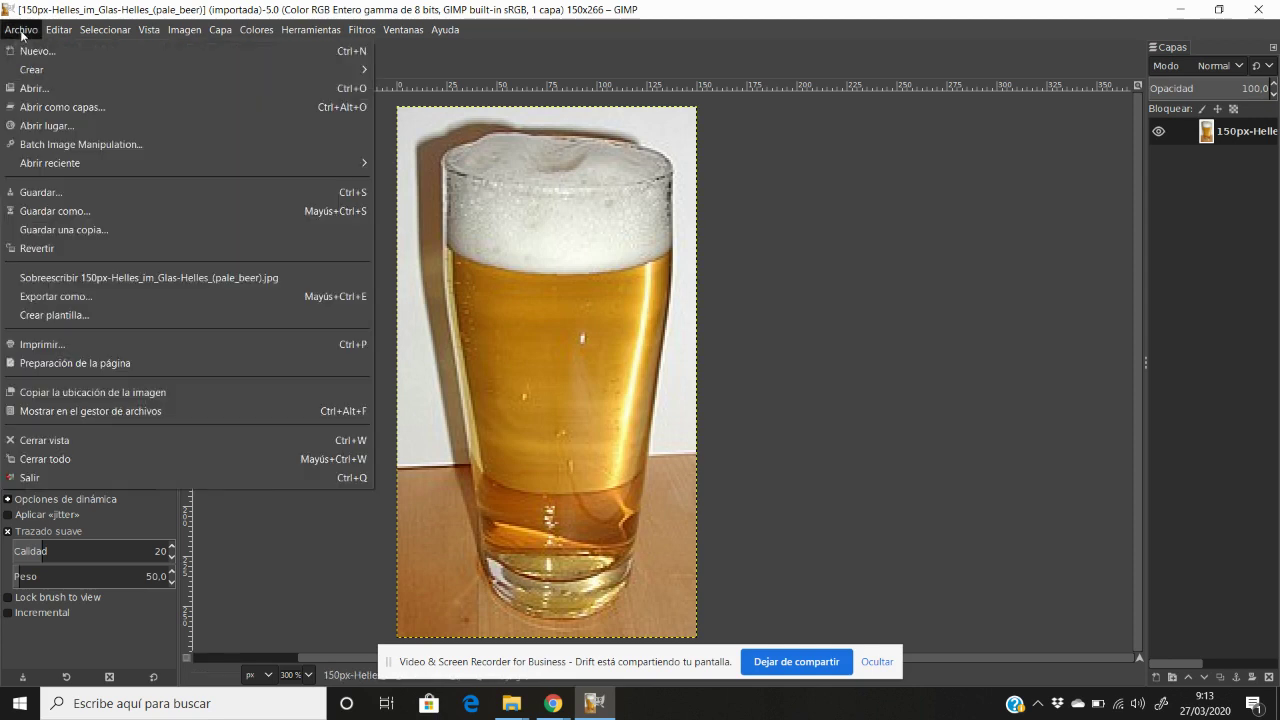
click(32, 108)
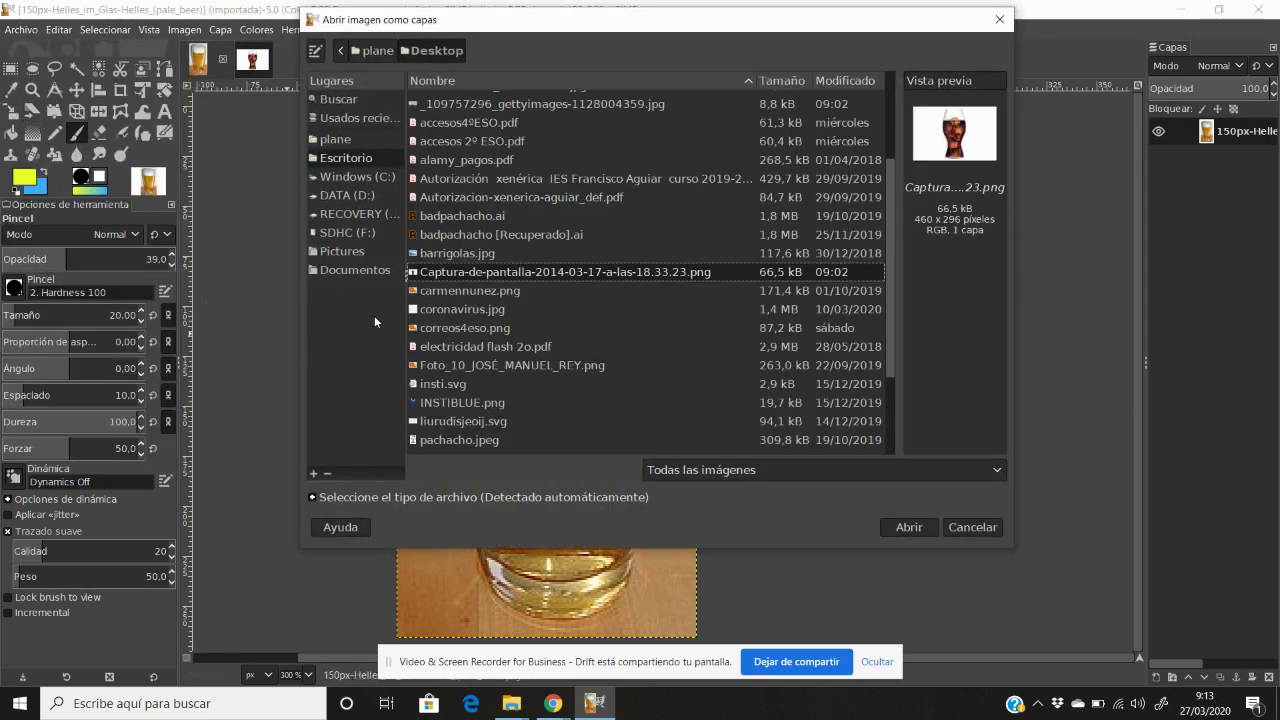
scroll(500, 254, up, 3)
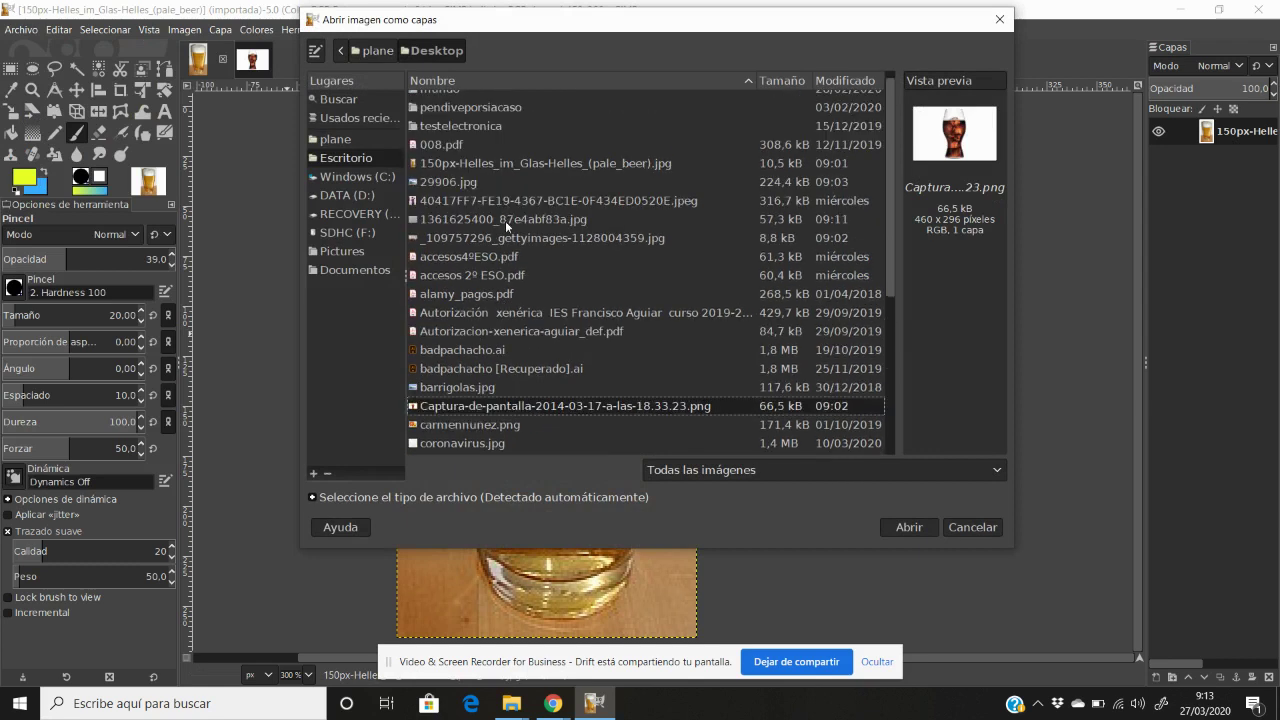
click(505, 220)
click(900, 527)
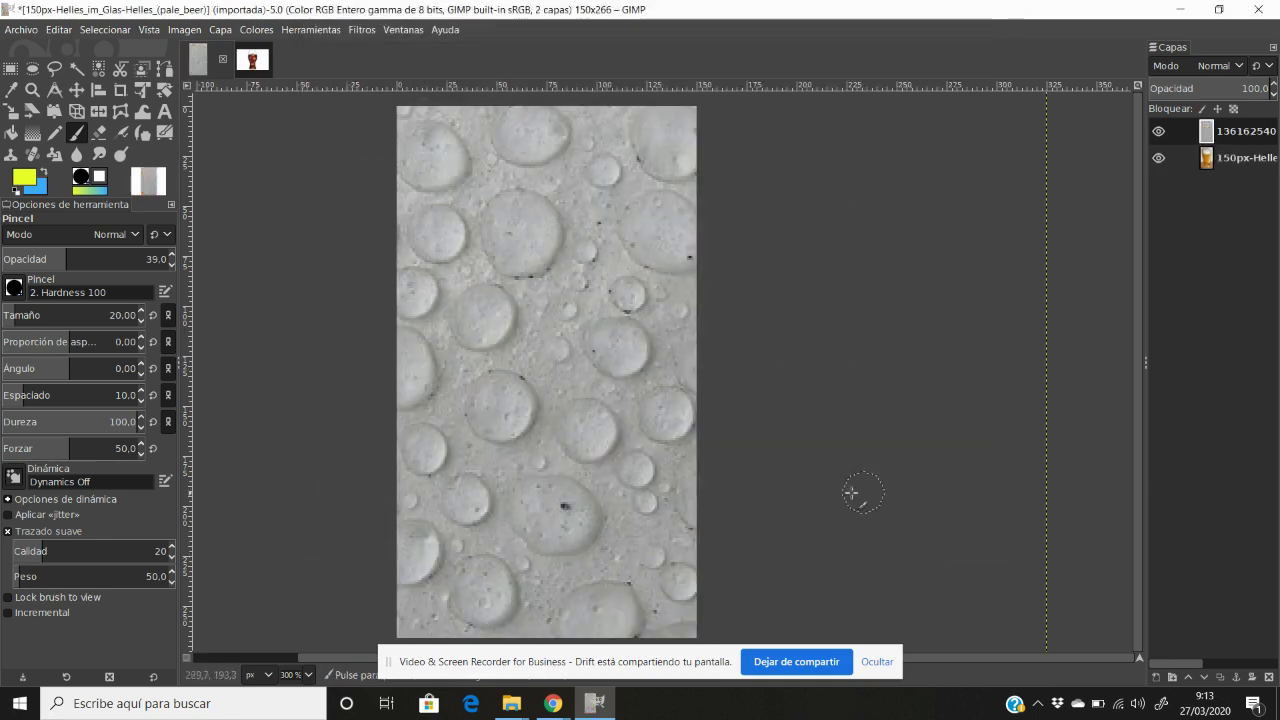
- Scale the water-drops layer to 262×197 px and move it over the beer glass
ctrl+scroll(716, 297, down, 1)
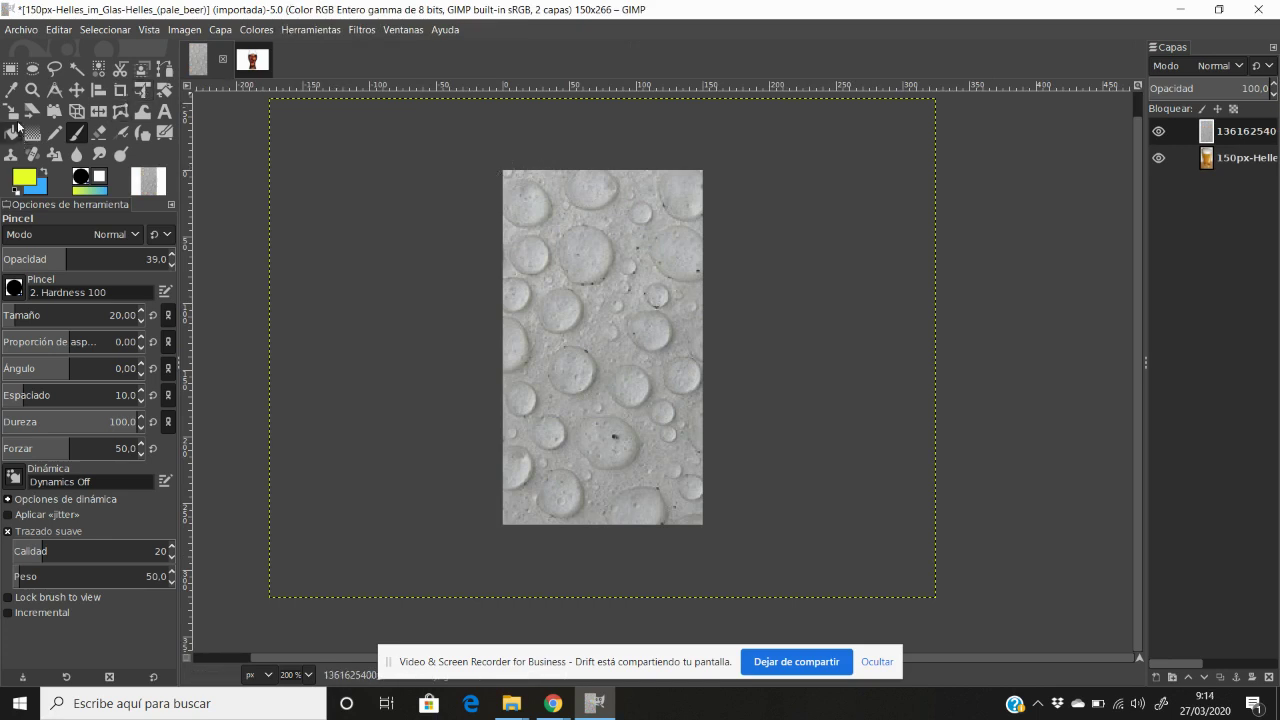
click(11, 111)
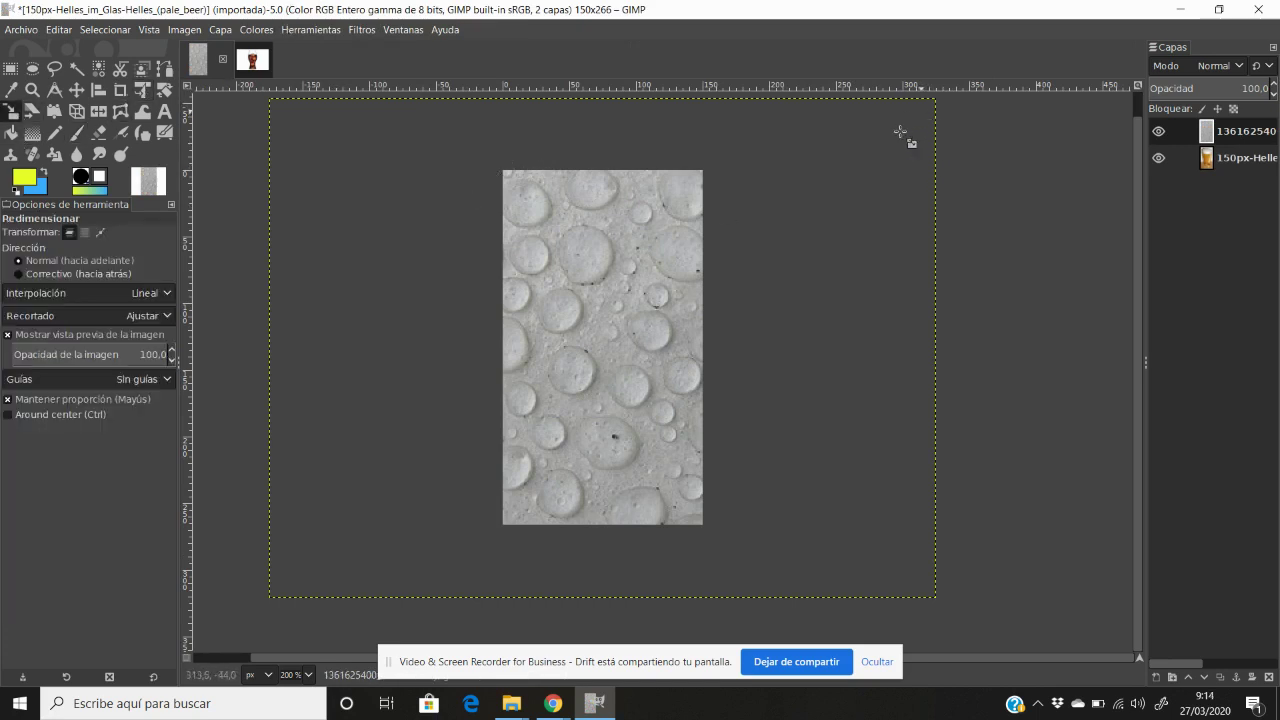
drag(900, 131, 668, 298)
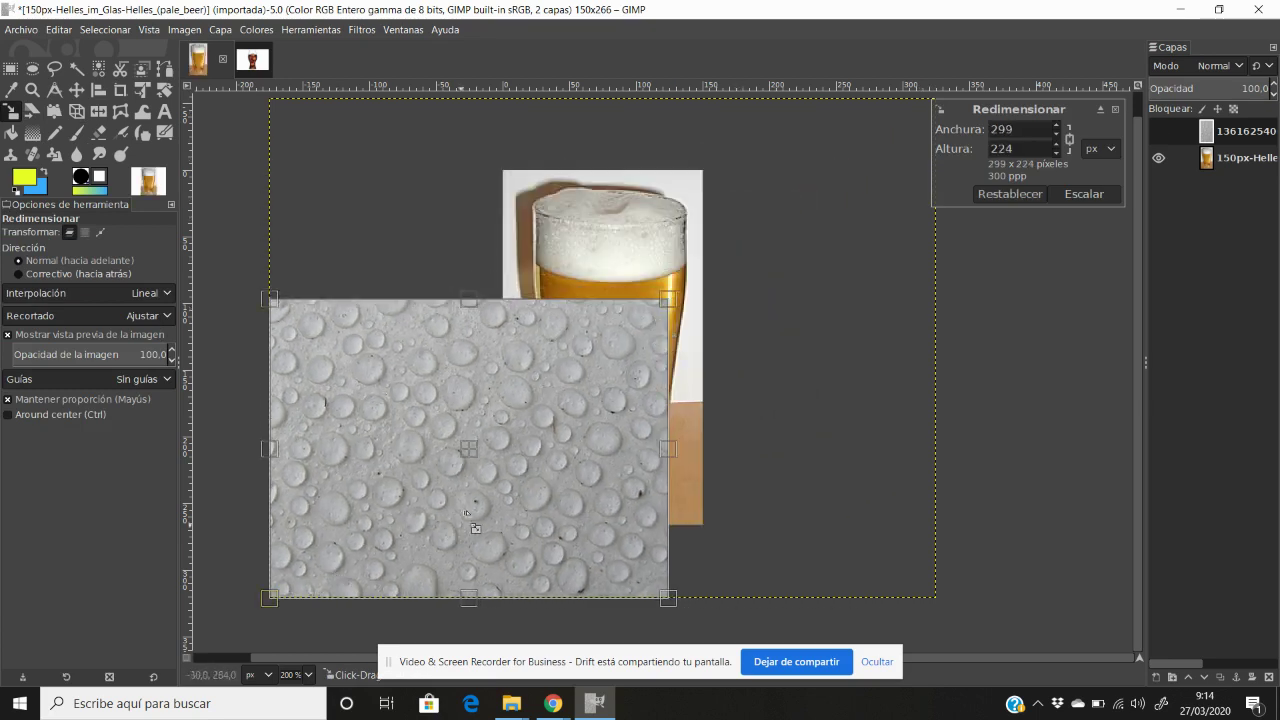
drag(270, 598, 319, 561)
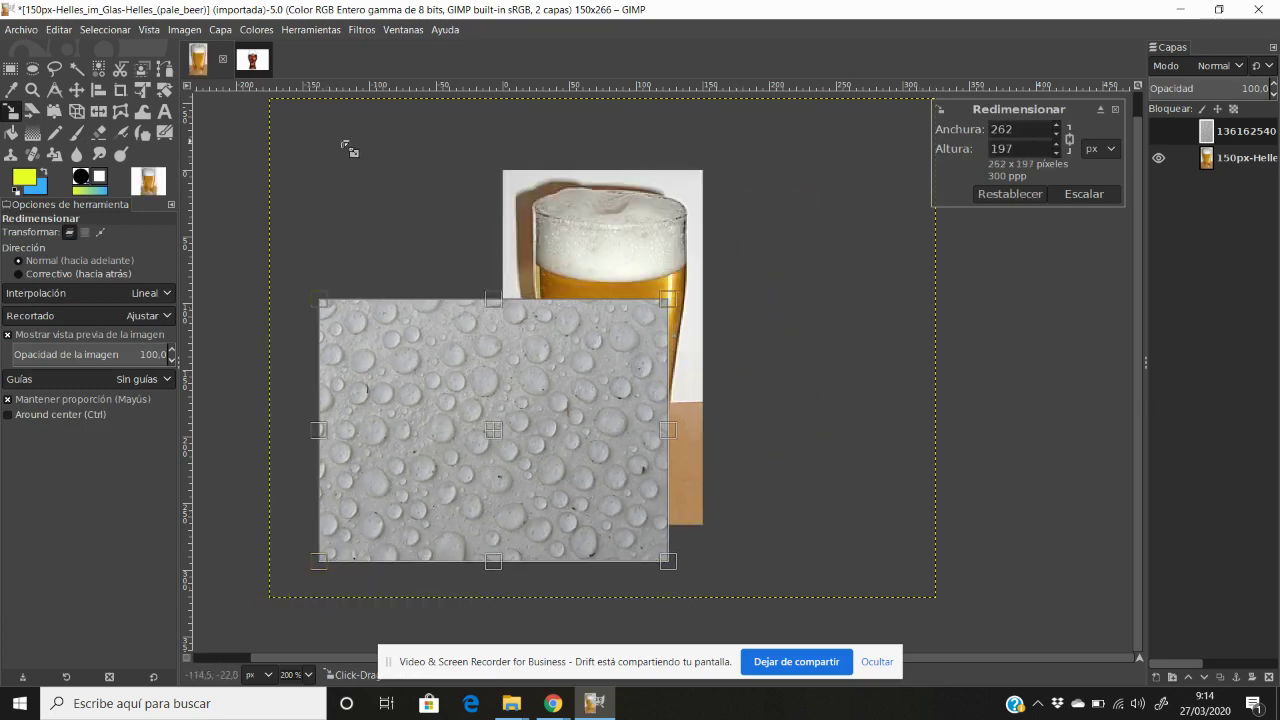
click(76, 90)
mouse_move(575, 462)
mouse_down()
mouse_move(695, 367)
mouse_move(697, 398)
mouse_move(688, 387)
mouse_up()
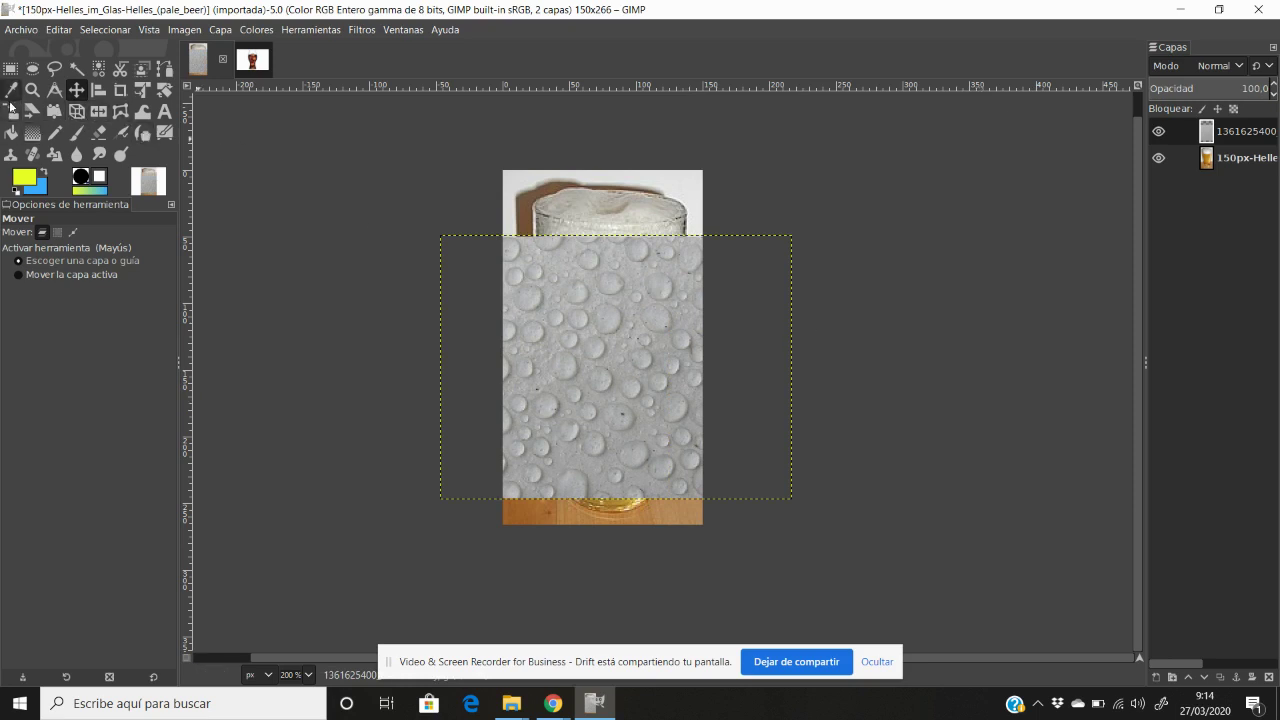
- Rotate the water-drops layer about -89° and realign it over the whole beer glass
click(164, 90)
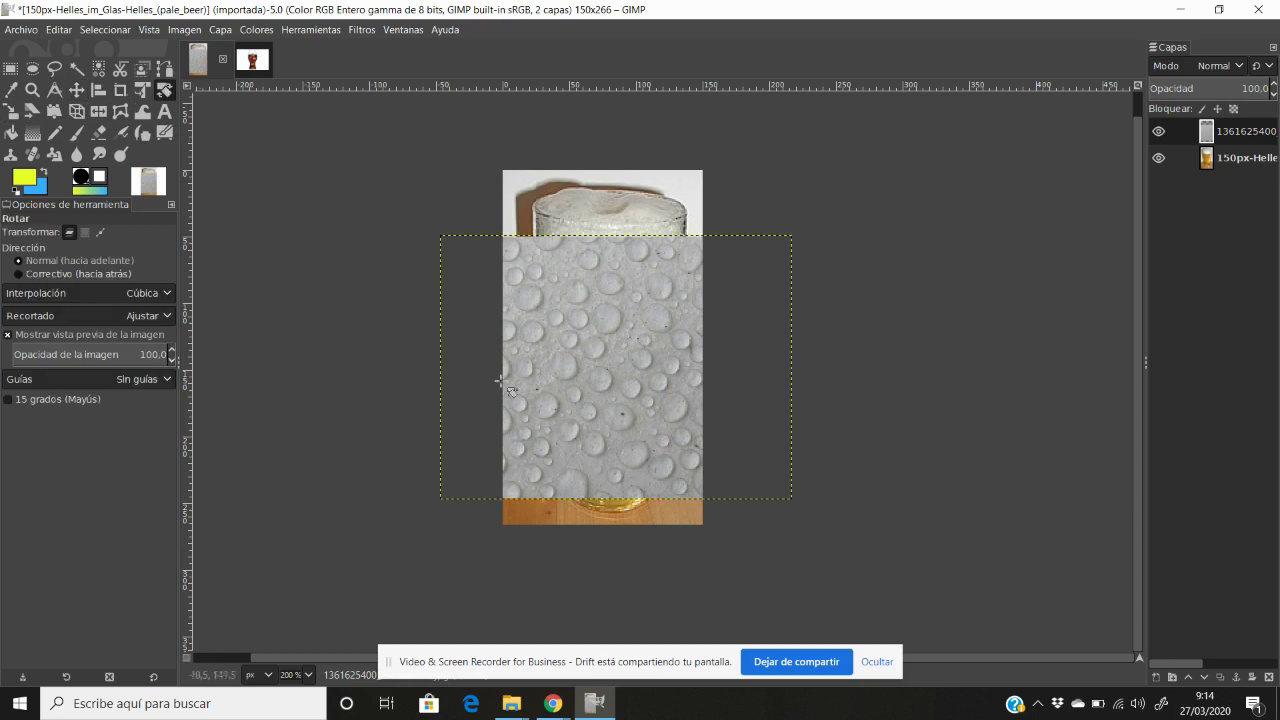
drag(478, 388, 626, 515)
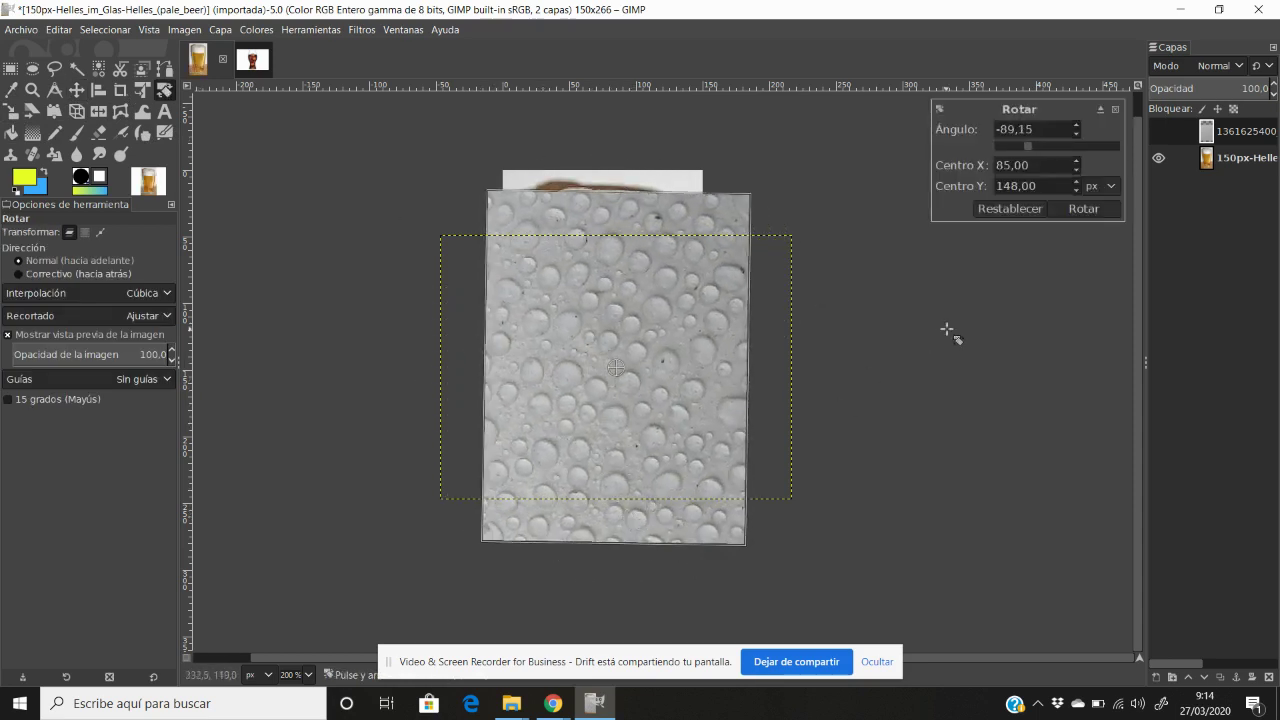
click(1084, 208)
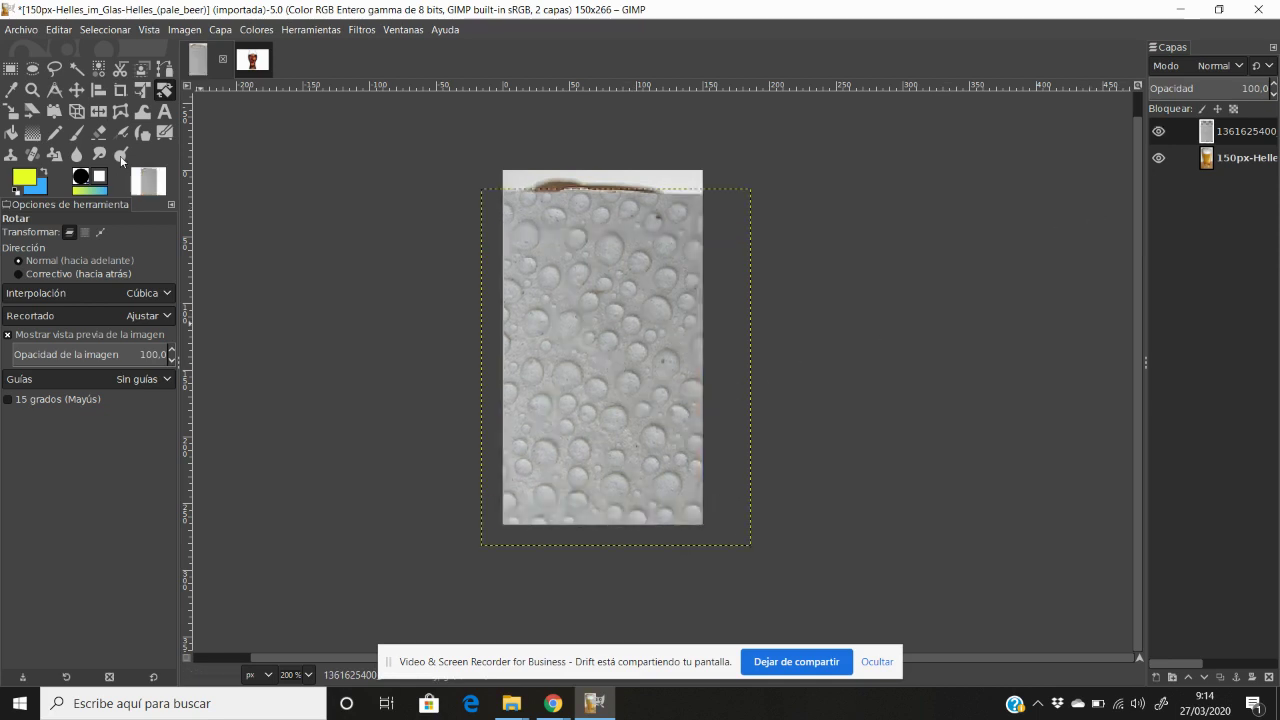
click(76, 90)
drag(631, 334, 636, 324)
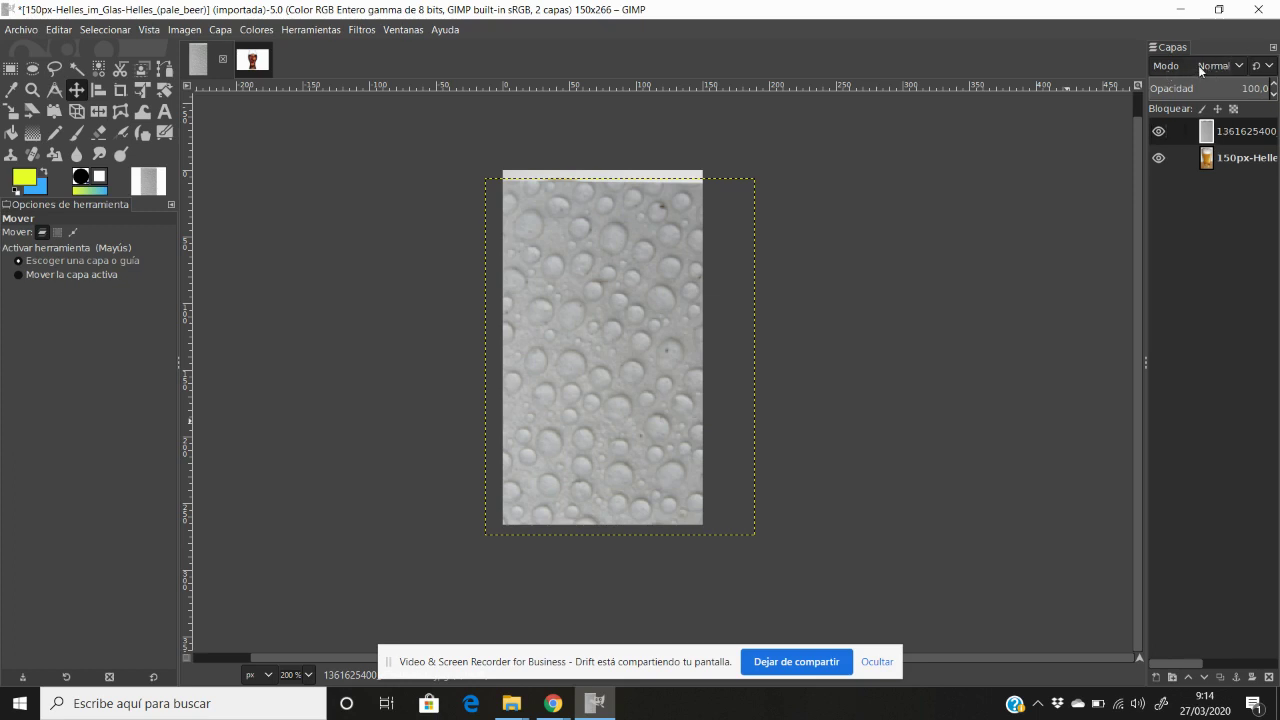
- Try Disolver and Clarear sólo, then set the water-drops layer to Multiplicar
click(1240, 67)
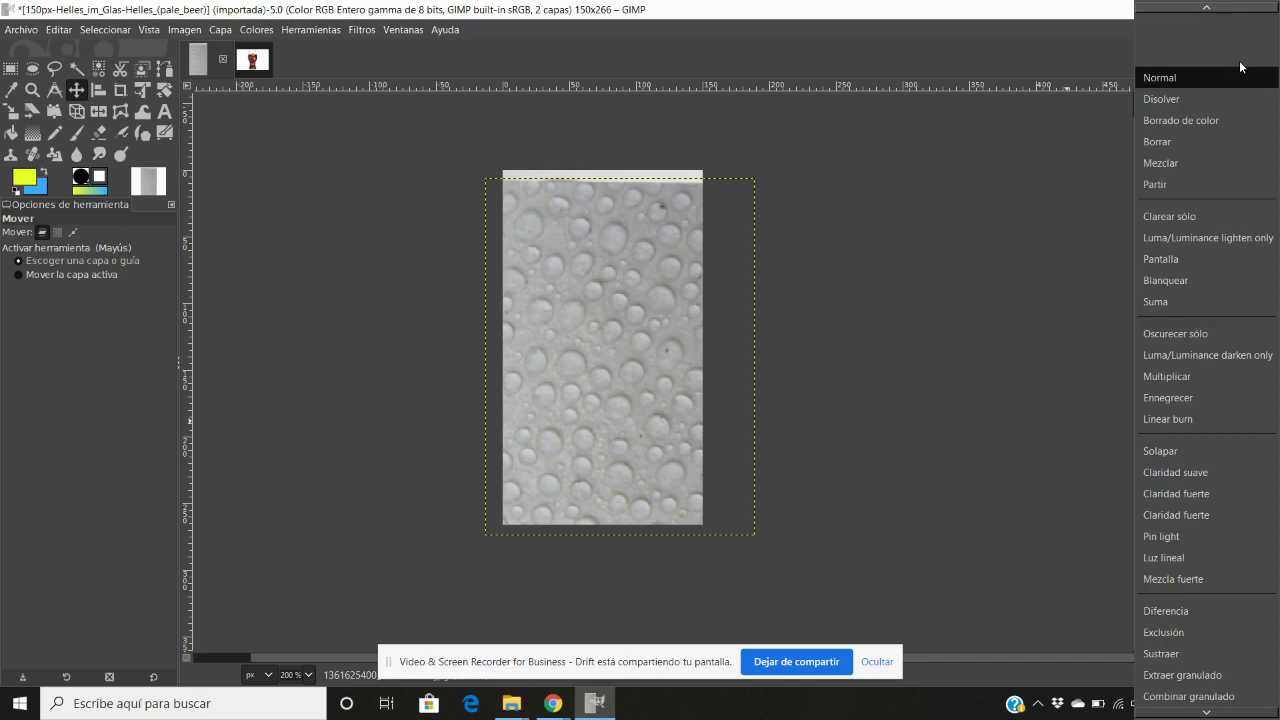
click(1212, 97)
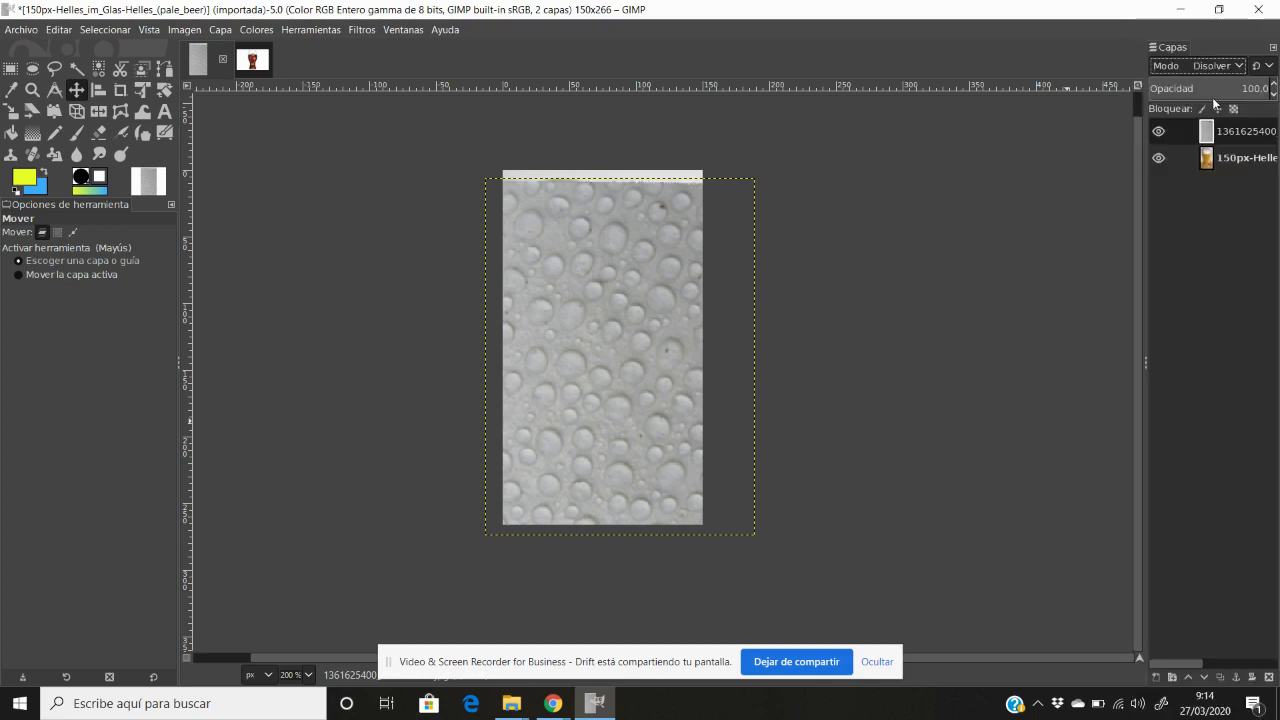
click(1246, 70)
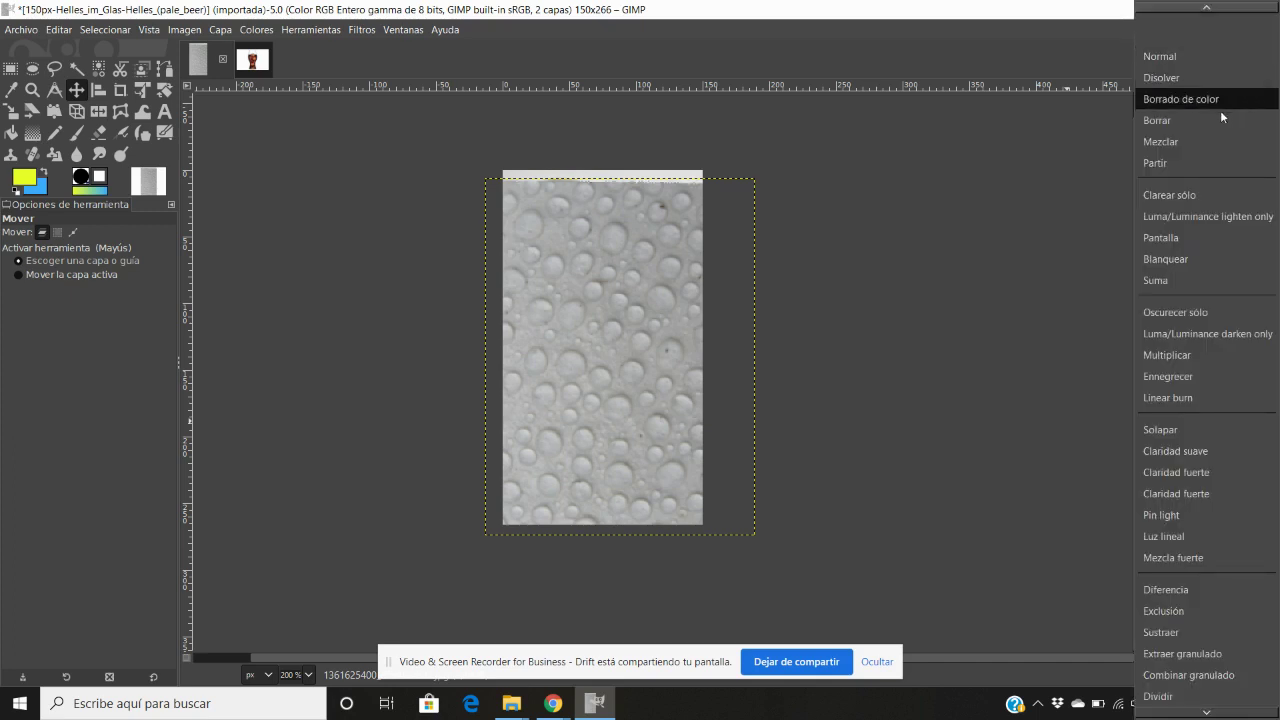
click(1207, 193)
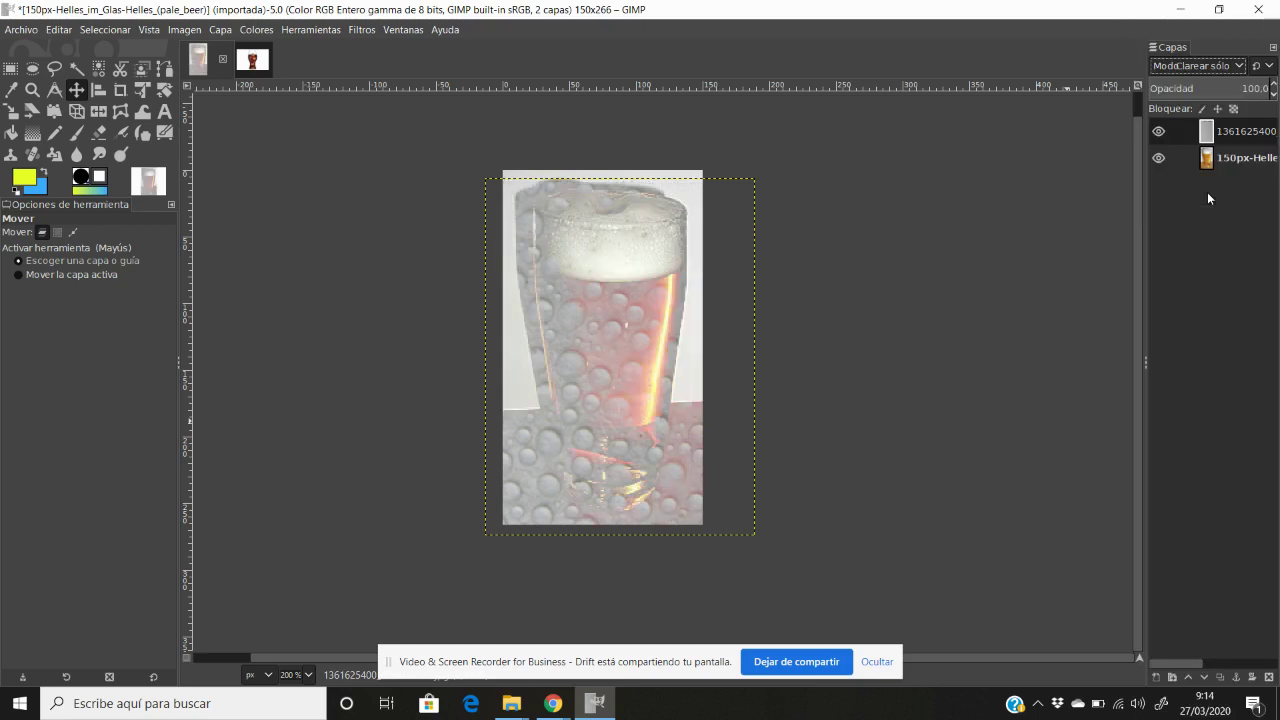
click(1239, 69)
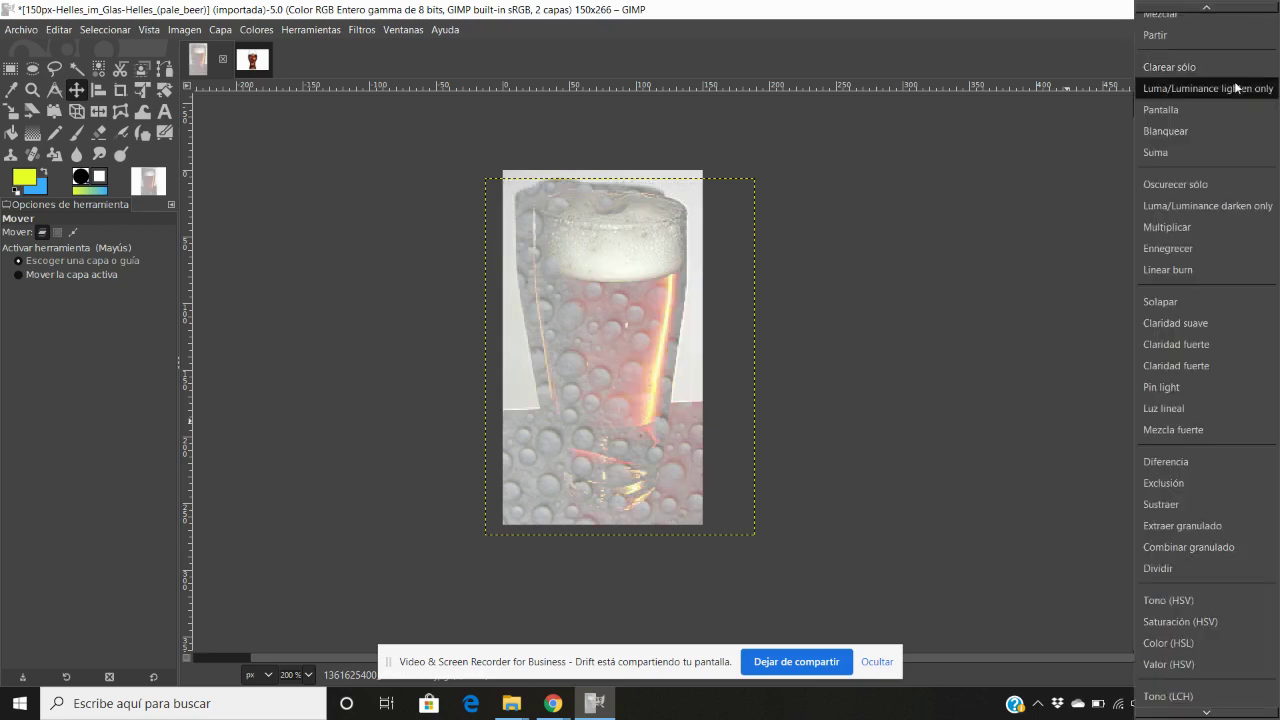
click(1205, 227)
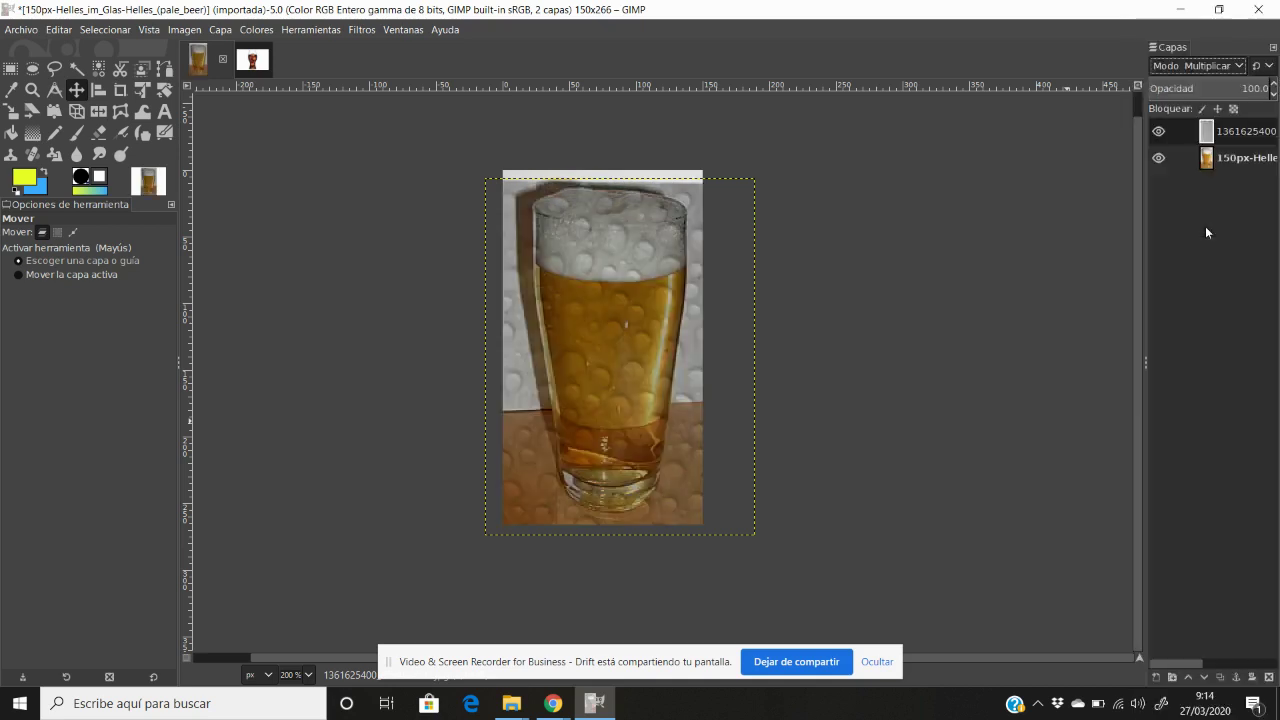
- Erase the droplets from the left shadow strip and along the glass's left edge
click(99, 132)
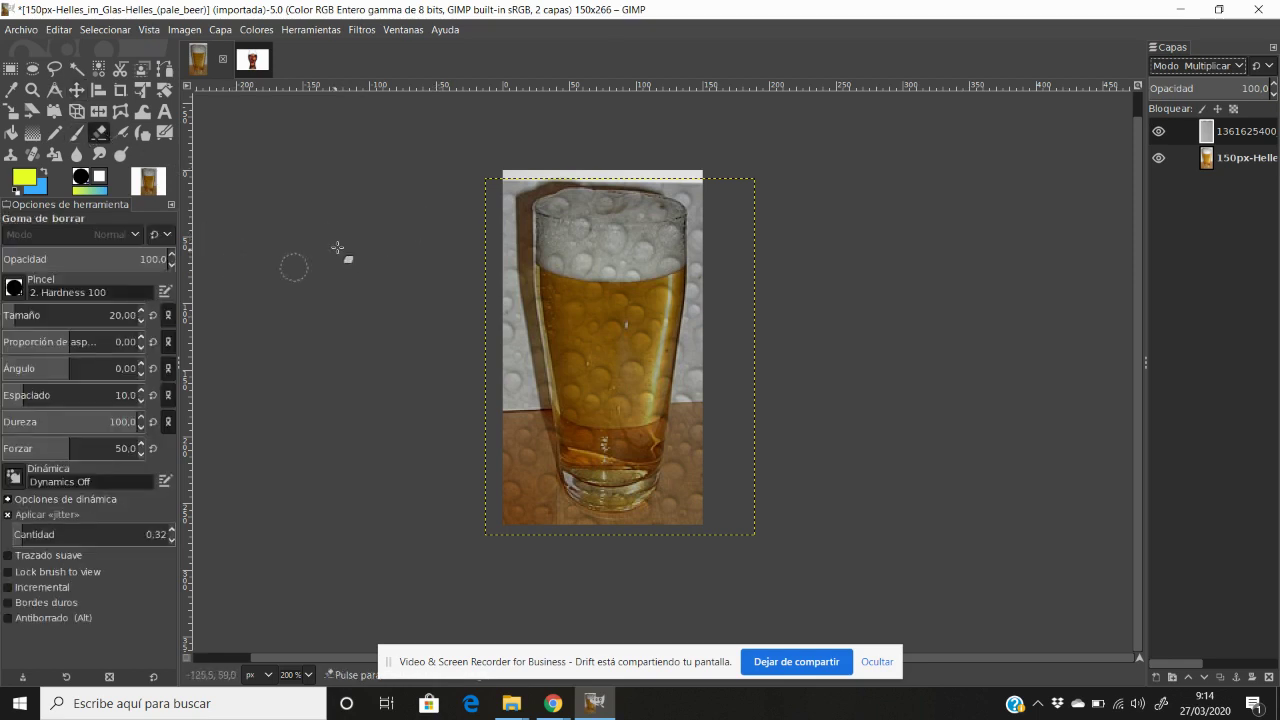
drag(508, 182, 531, 526)
mouse_move(540, 445)
mouse_down()
mouse_move(512, 230)
mouse_move(520, 200)
mouse_move(570, 170)
mouse_move(690, 195)
mouse_move(722, 218)
mouse_move(571, 205)
mouse_move(545, 222)
mouse_move(680, 245)
mouse_move(712, 236)
mouse_move(613, 231)
mouse_move(717, 249)
mouse_move(551, 256)
mouse_move(660, 262)
mouse_move(704, 255)
mouse_move(706, 243)
mouse_move(711, 329)
mouse_move(670, 520)
mouse_move(711, 395)
mouse_move(700, 528)
mouse_move(557, 523)
mouse_move(544, 508)
mouse_move(574, 528)
mouse_move(634, 531)
mouse_move(672, 506)
mouse_move(706, 309)
mouse_move(684, 416)
mouse_up()
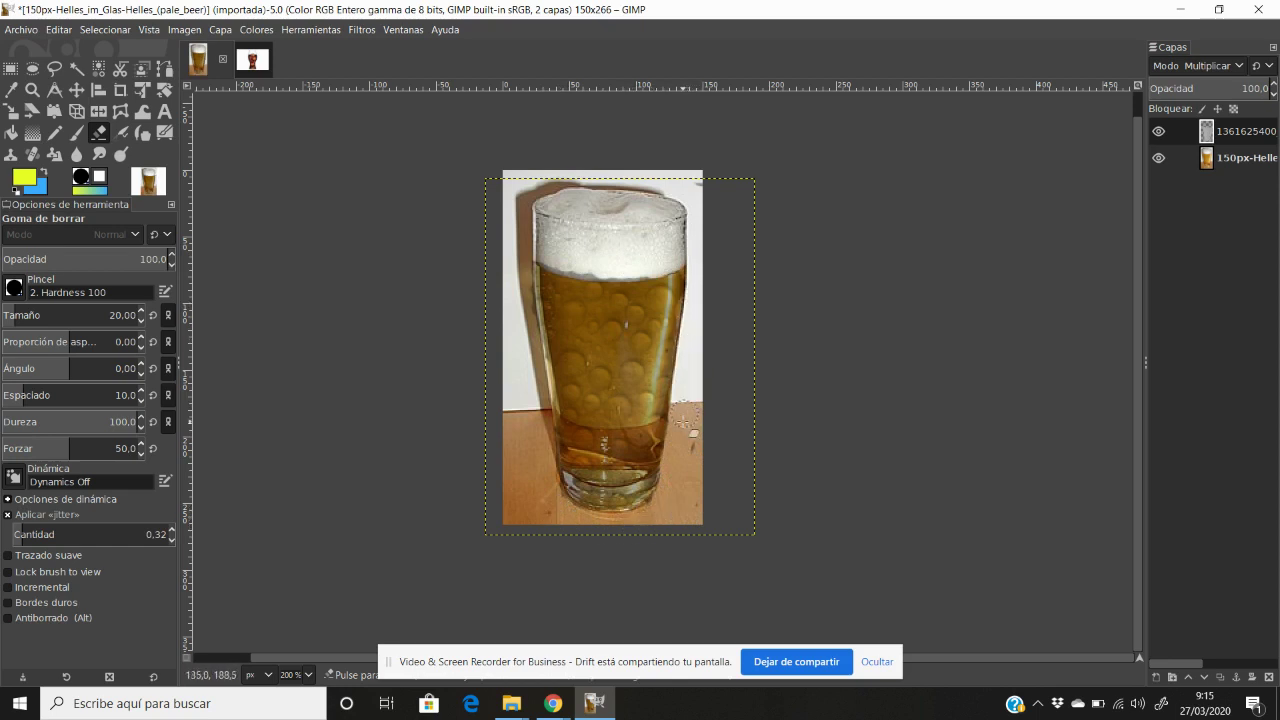
- Compare Solapar, Claridad suave and Diferencia blend modes on the texture layer
click(1240, 66)
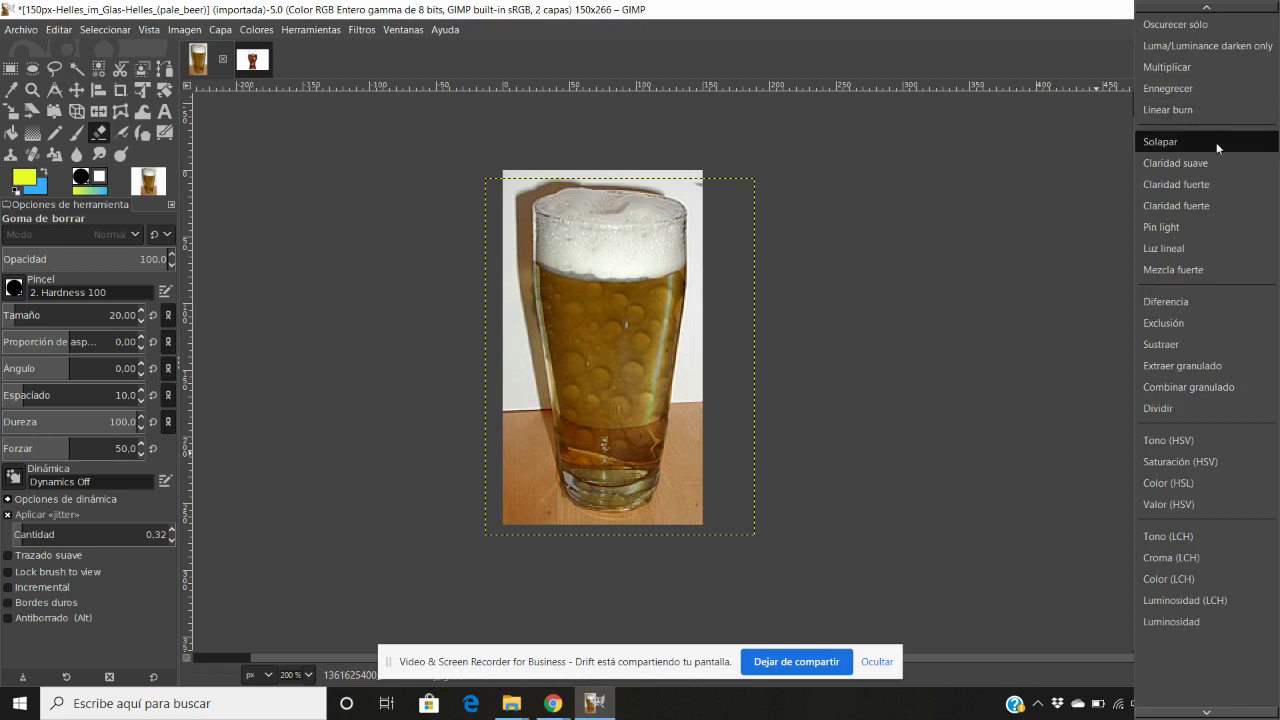
click(1216, 142)
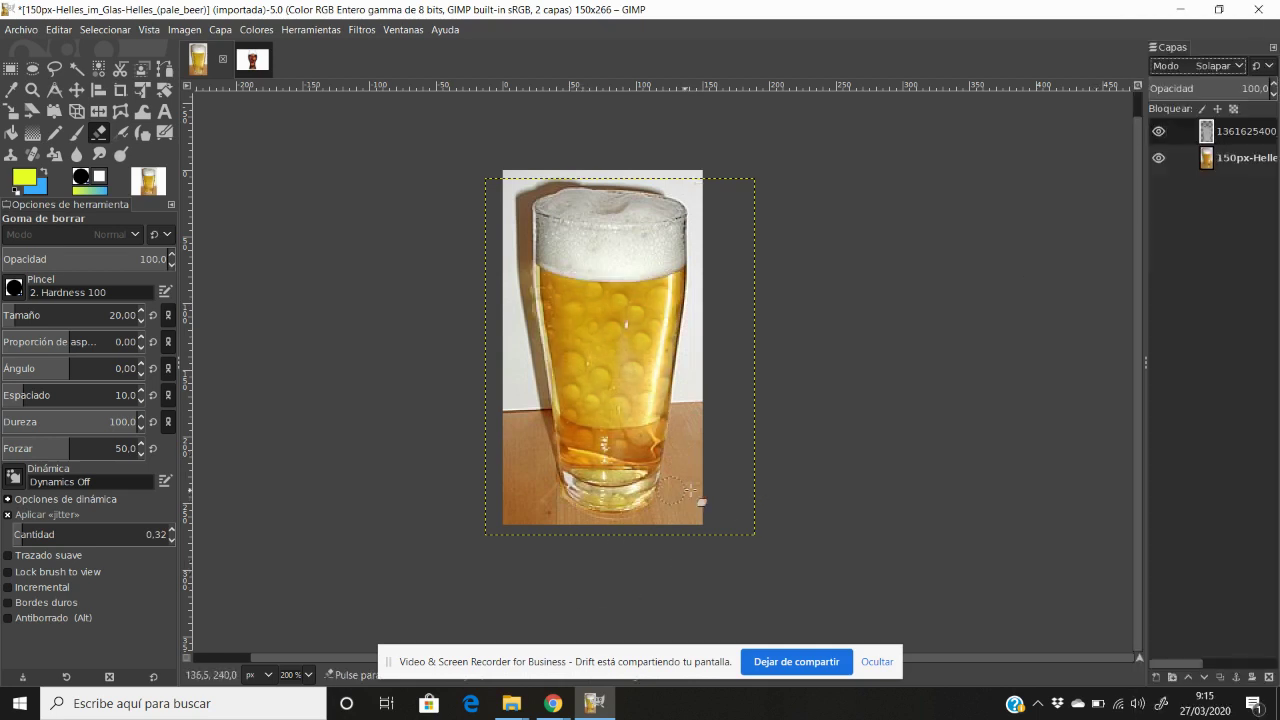
scroll(758, 490, up, 2)
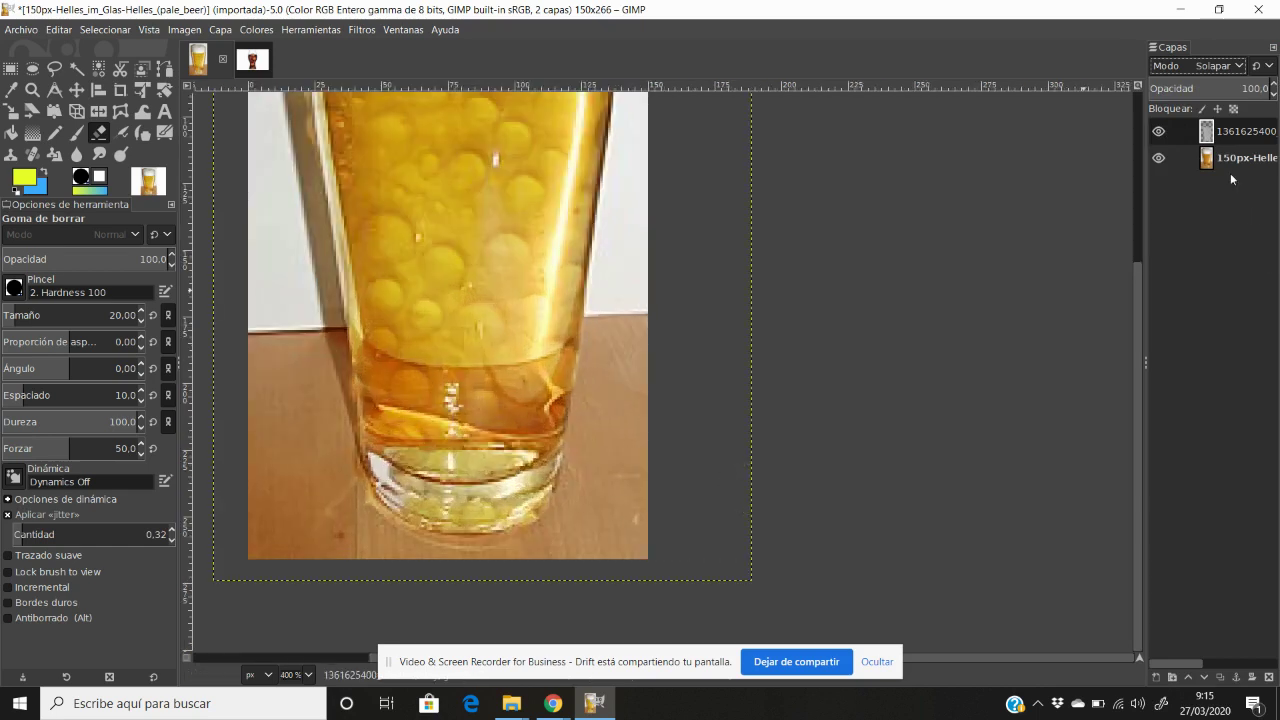
click(1242, 65)
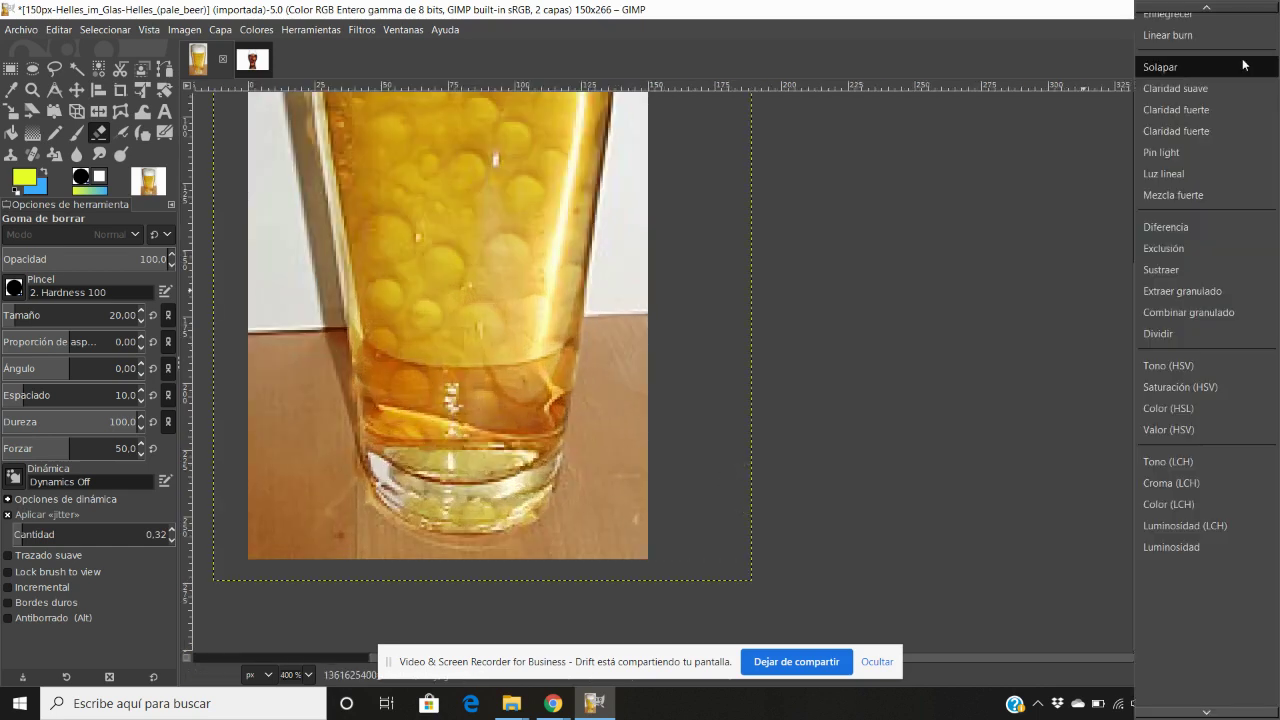
click(1234, 91)
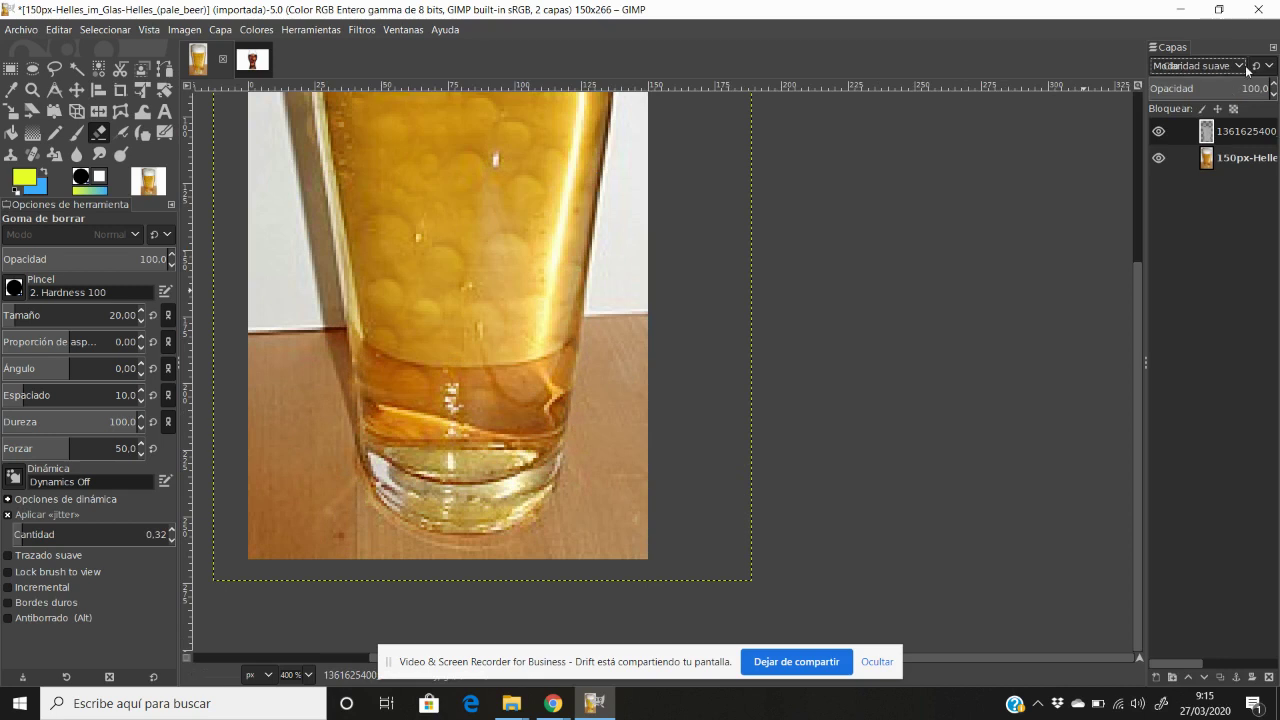
click(1245, 66)
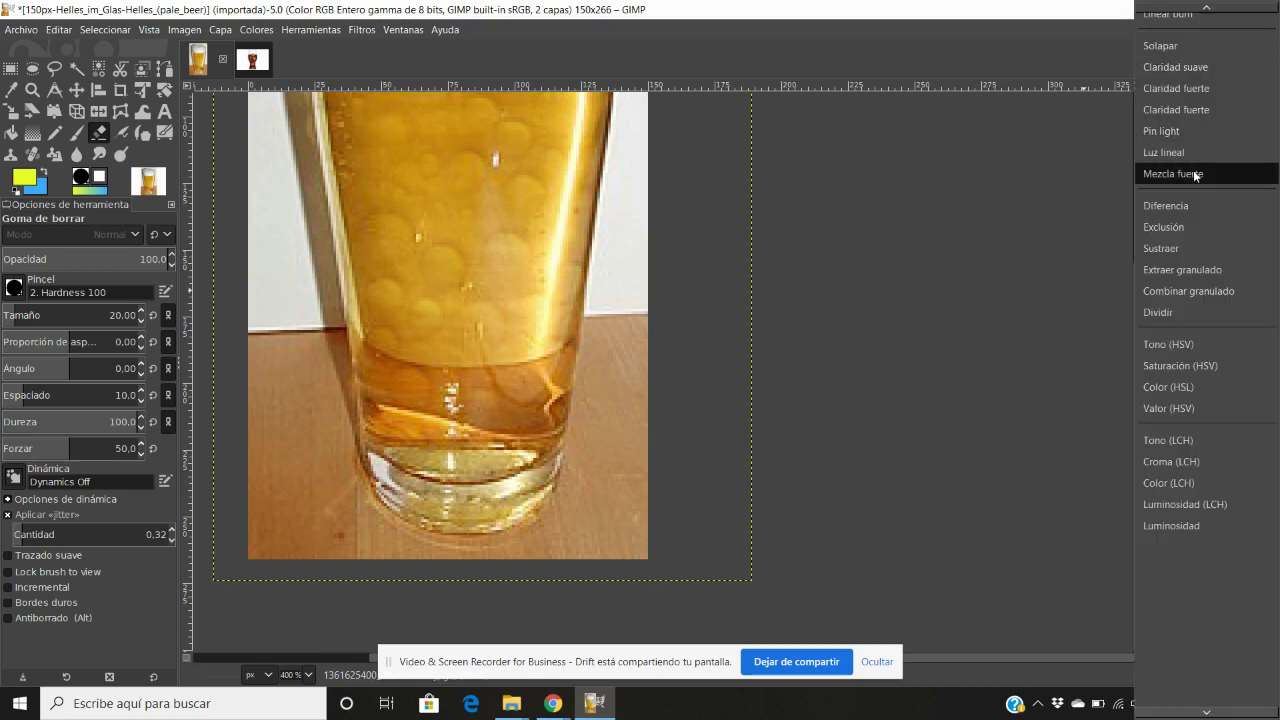
click(1188, 206)
scroll(807, 401, up, 5)
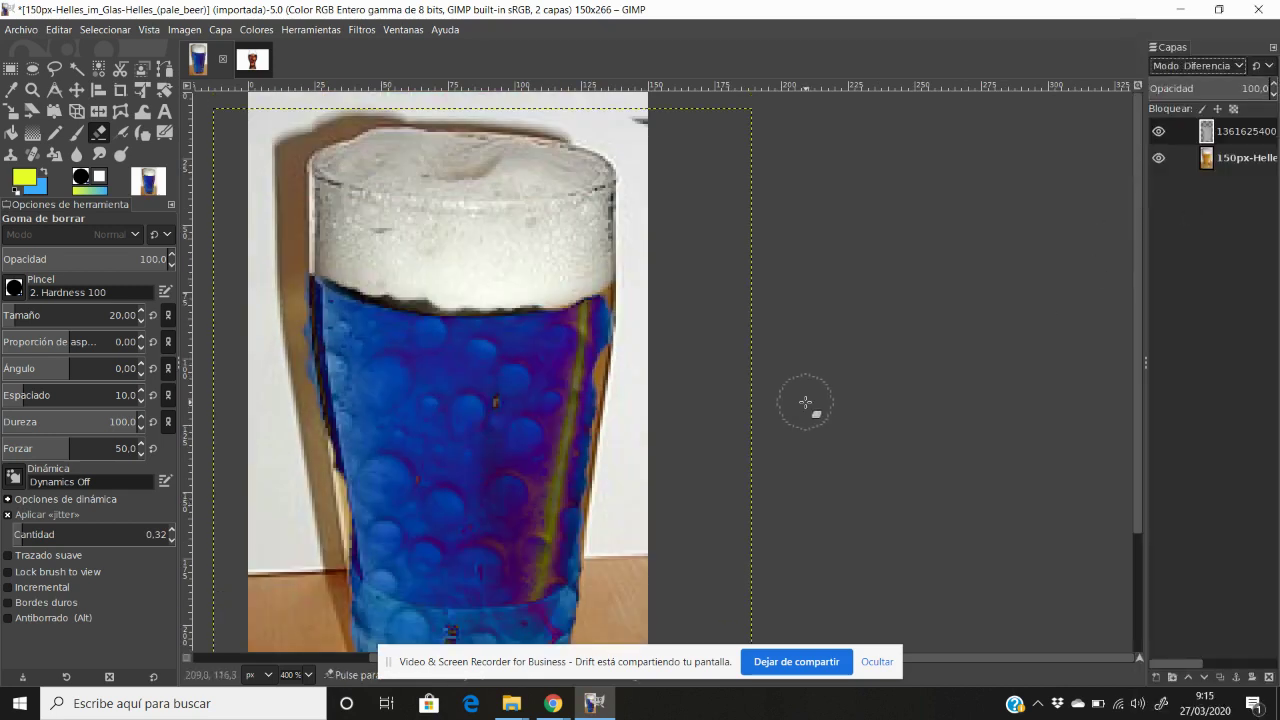
scroll(821, 380, down, 1)
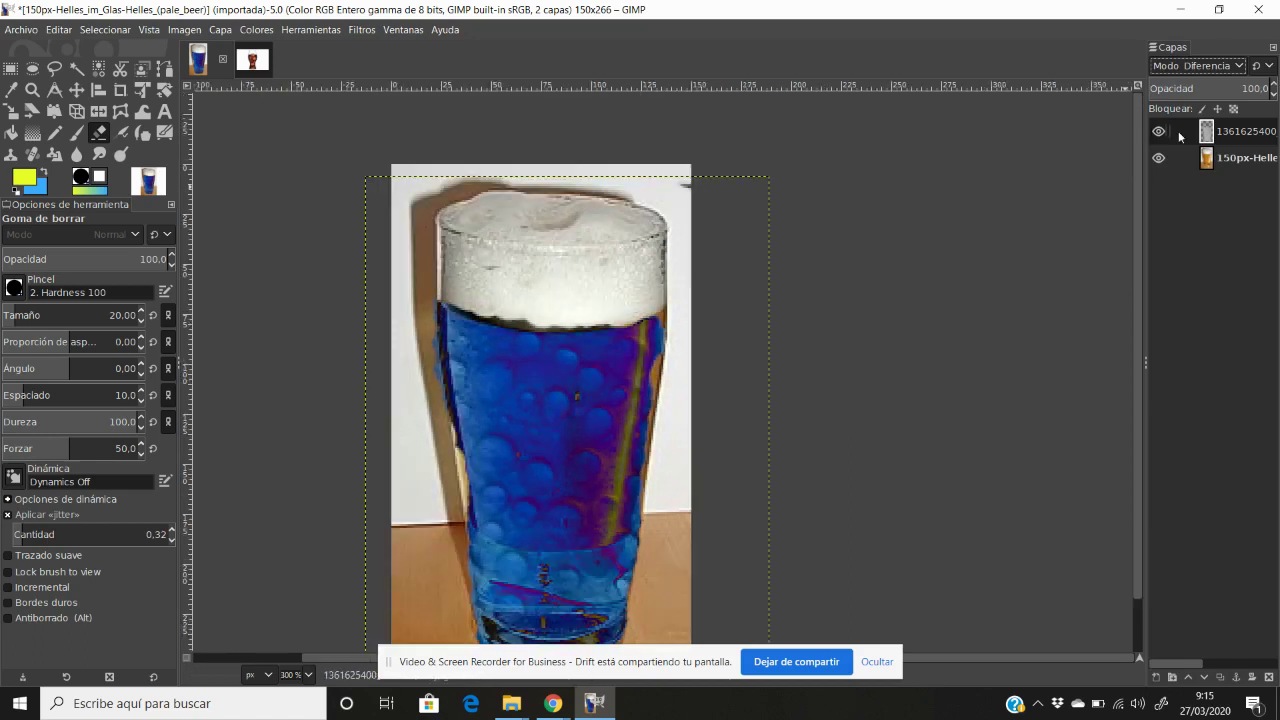
- Try Sustraer and Combinar granulado, then set the texture layer to Solapar
click(1240, 70)
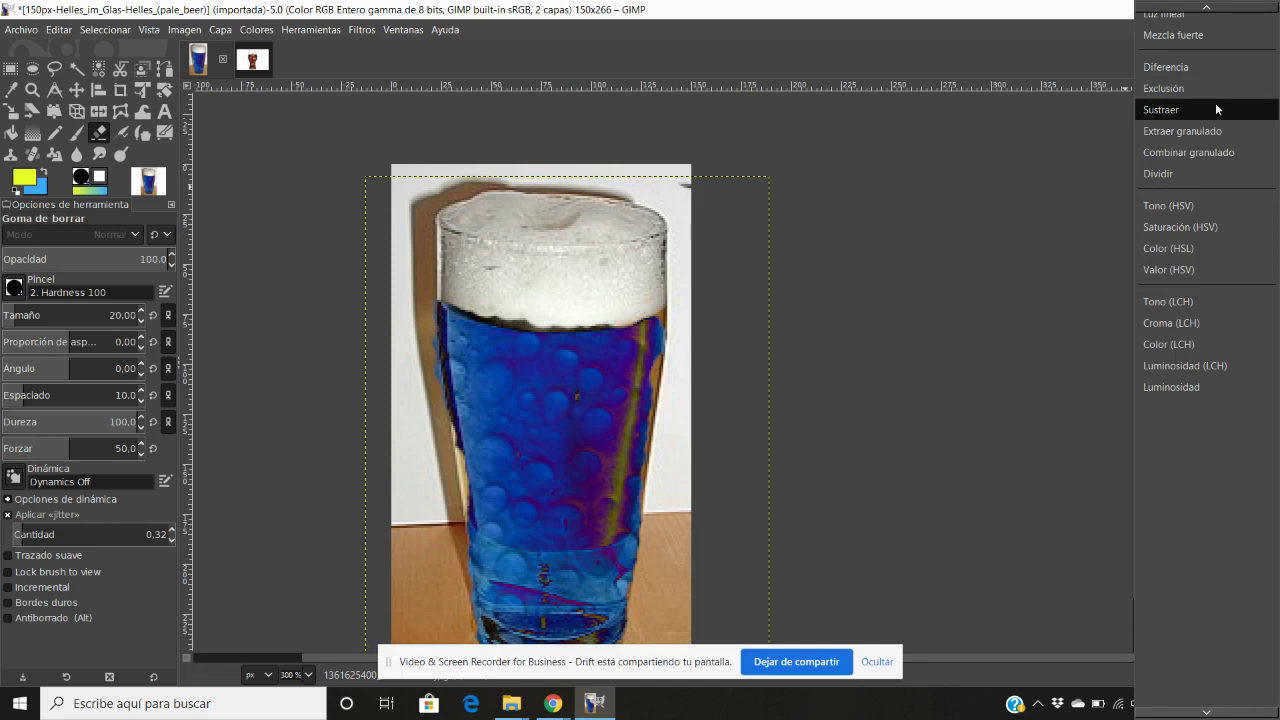
click(1215, 105)
click(1244, 76)
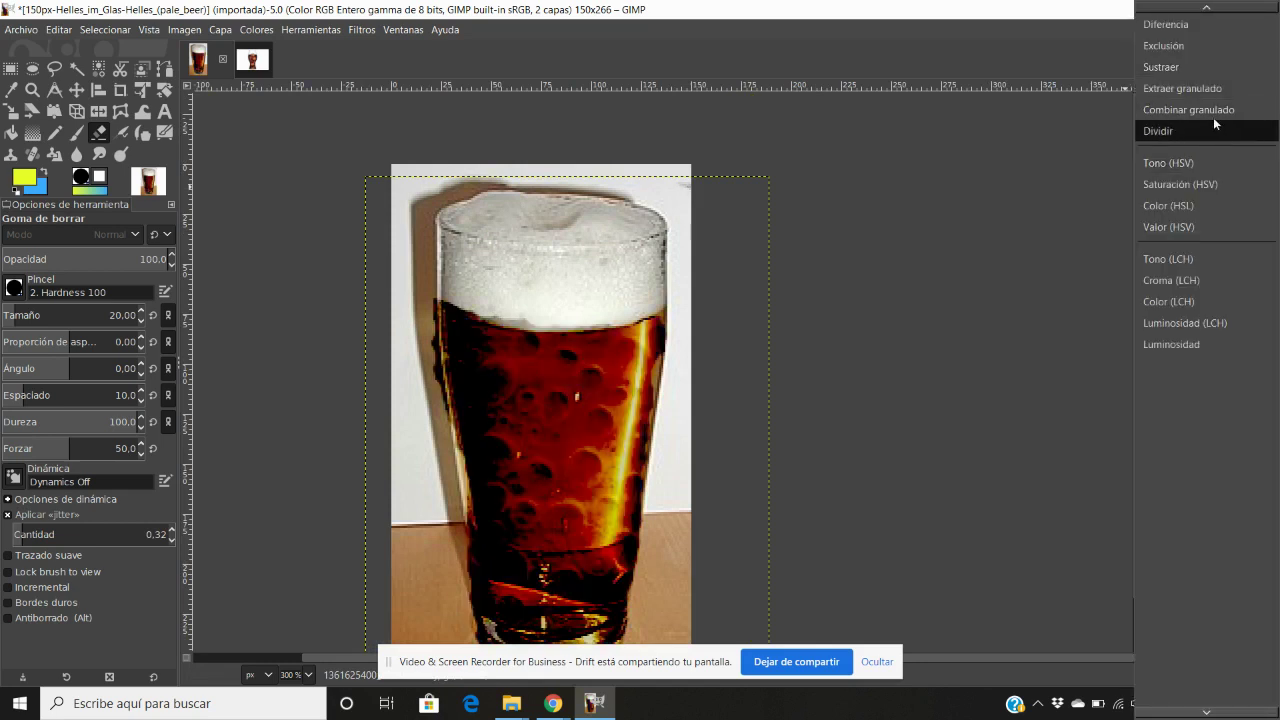
click(1214, 108)
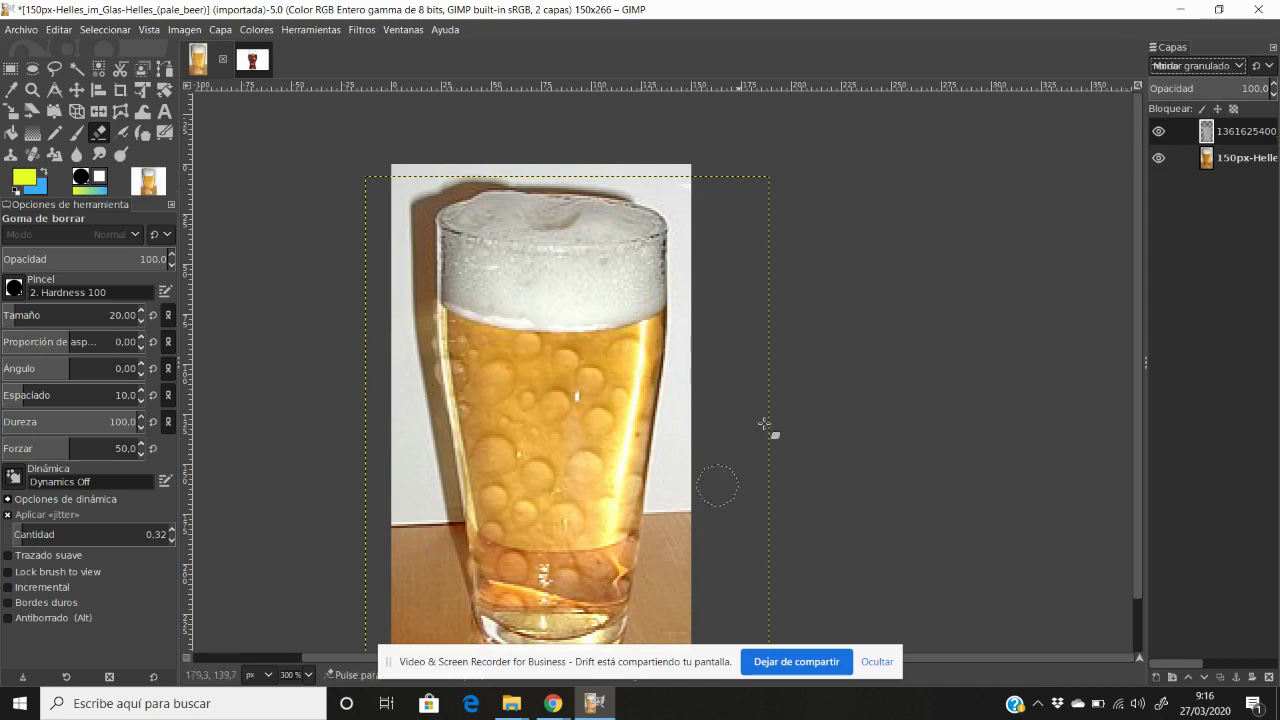
click(1238, 67)
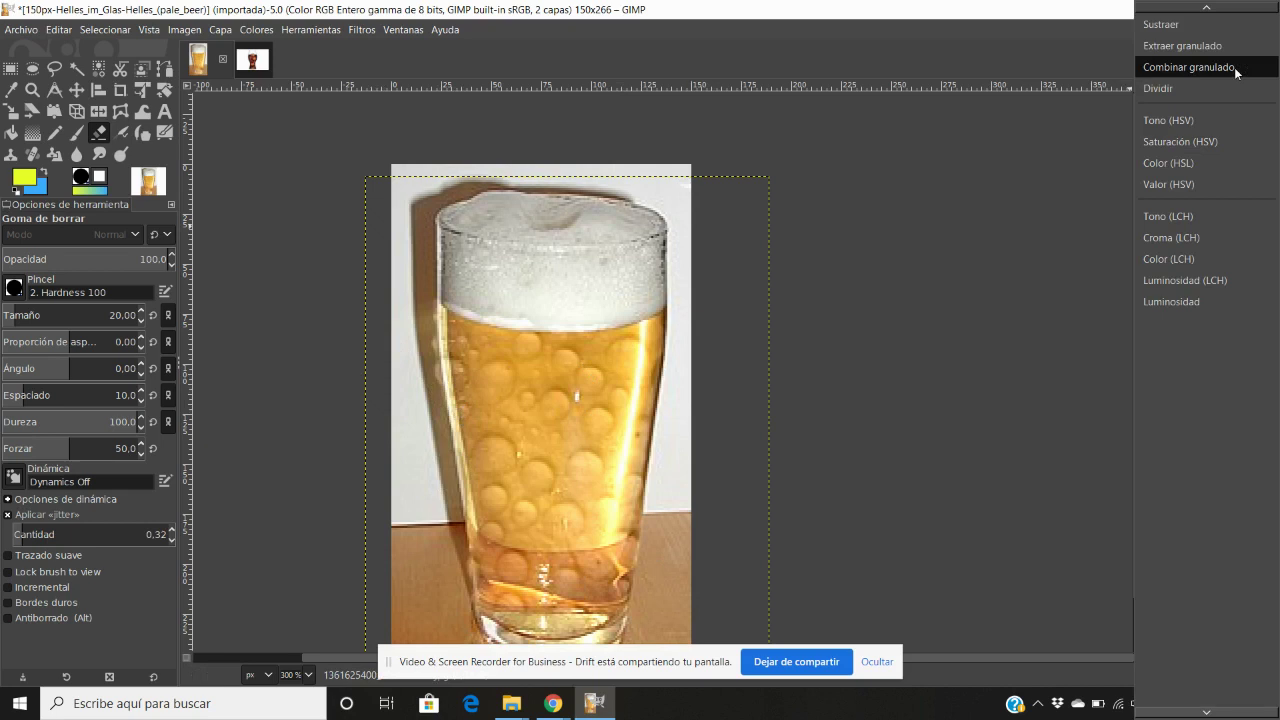
scroll(1190, 199, up, 1)
scroll(1190, 199, up, 1)
scroll(1190, 199, up, 1)
scroll(1190, 197, up, 2)
scroll(1190, 193, up, 2)
scroll(1190, 193, up, 2)
scroll(1190, 185, up, 2)
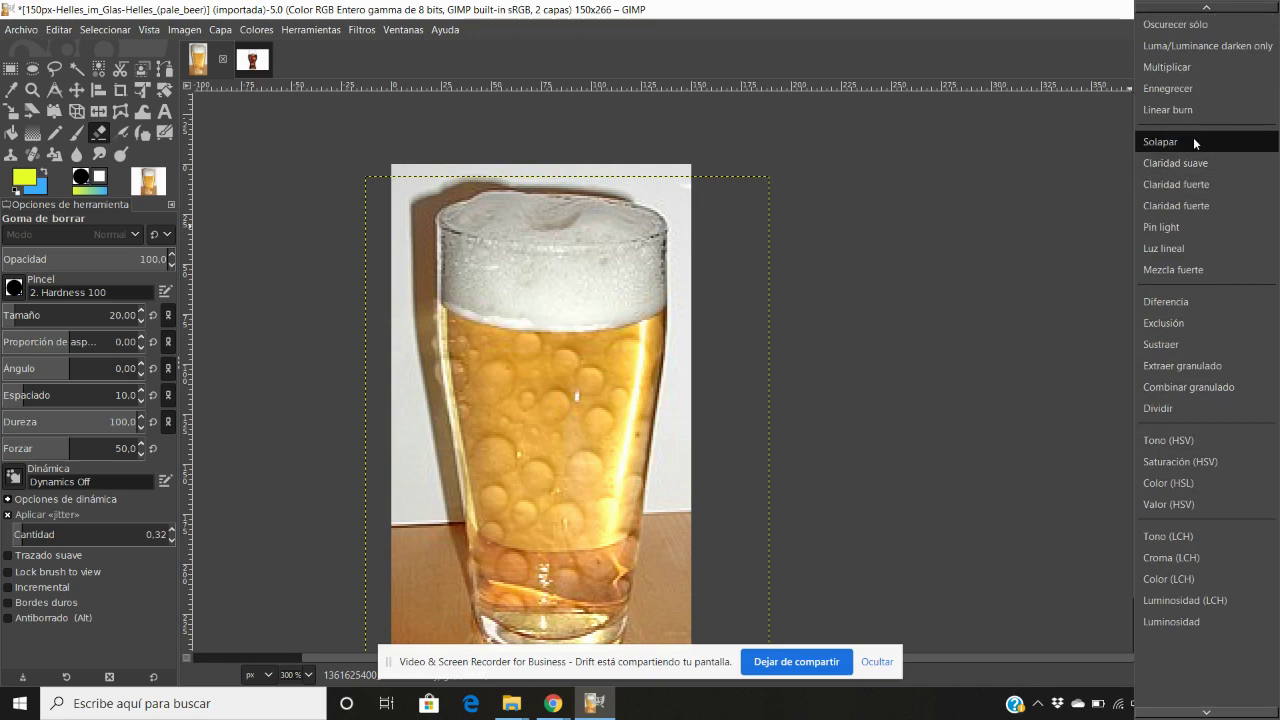
click(1196, 142)
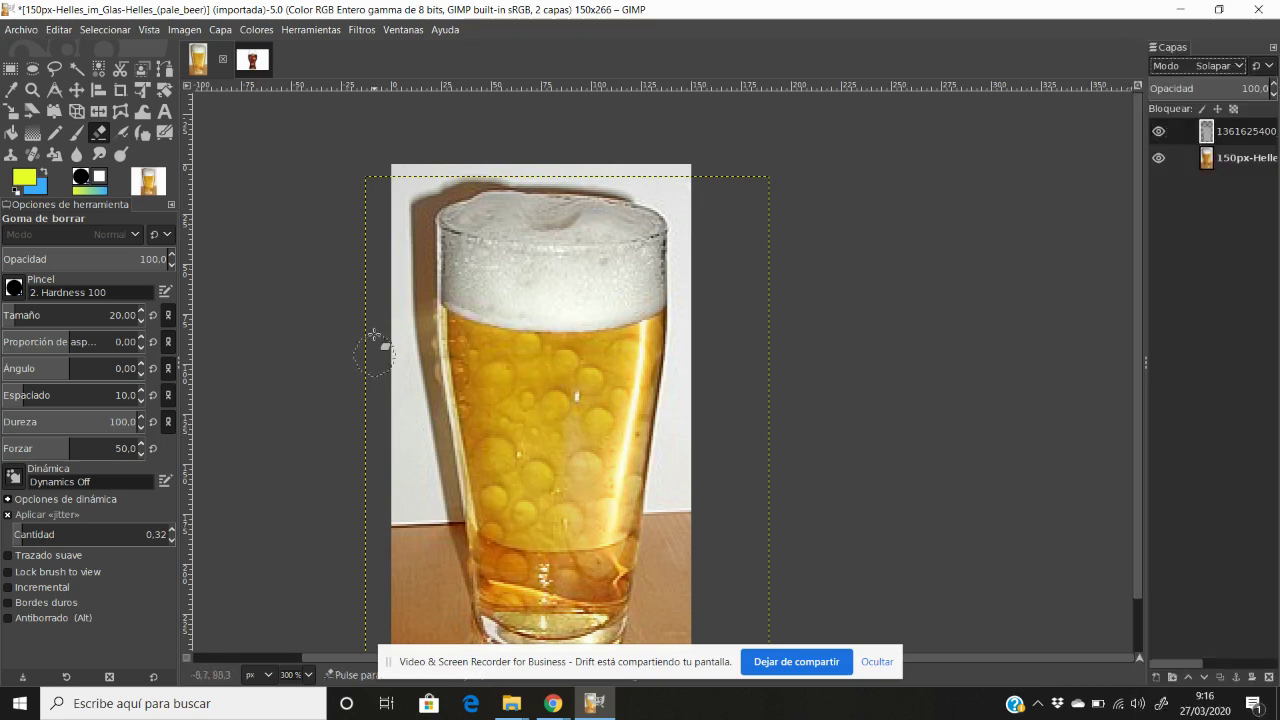
- Toggle the bubble texture layer's visibility repeatedly to compare with and without it
click(410, 294)
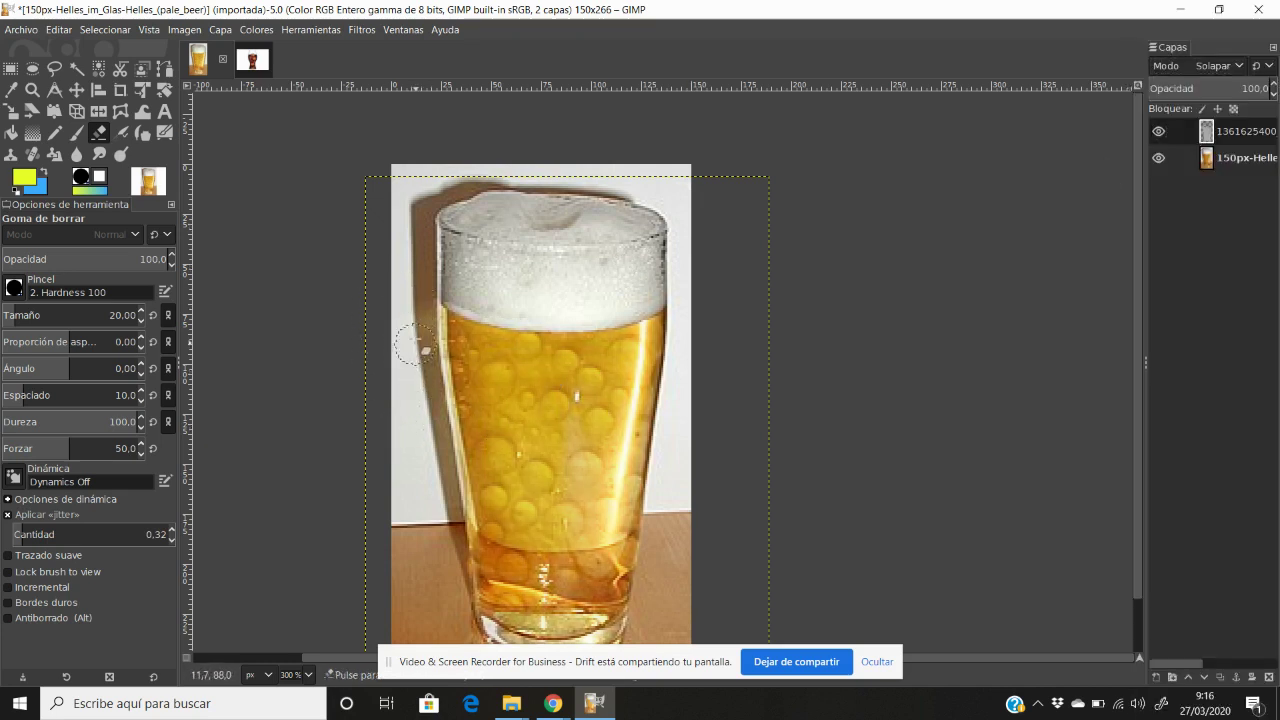
scroll(892, 400, down, 1)
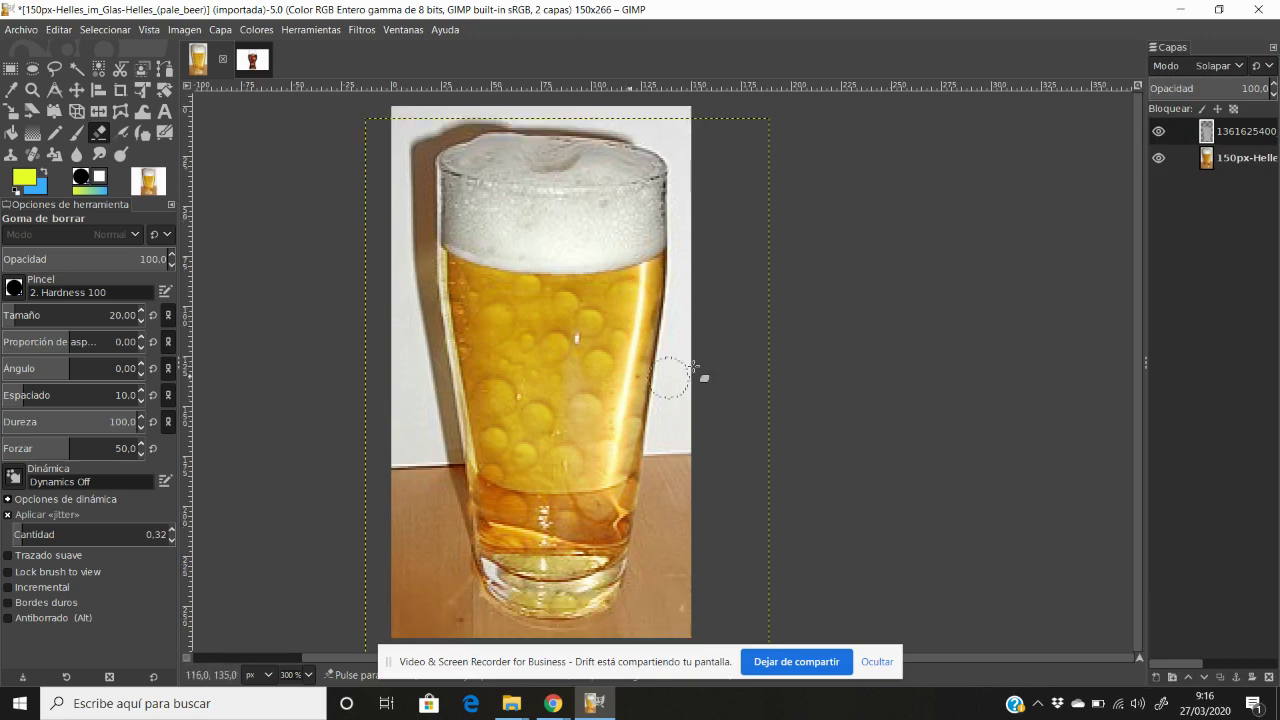
click(1159, 132)
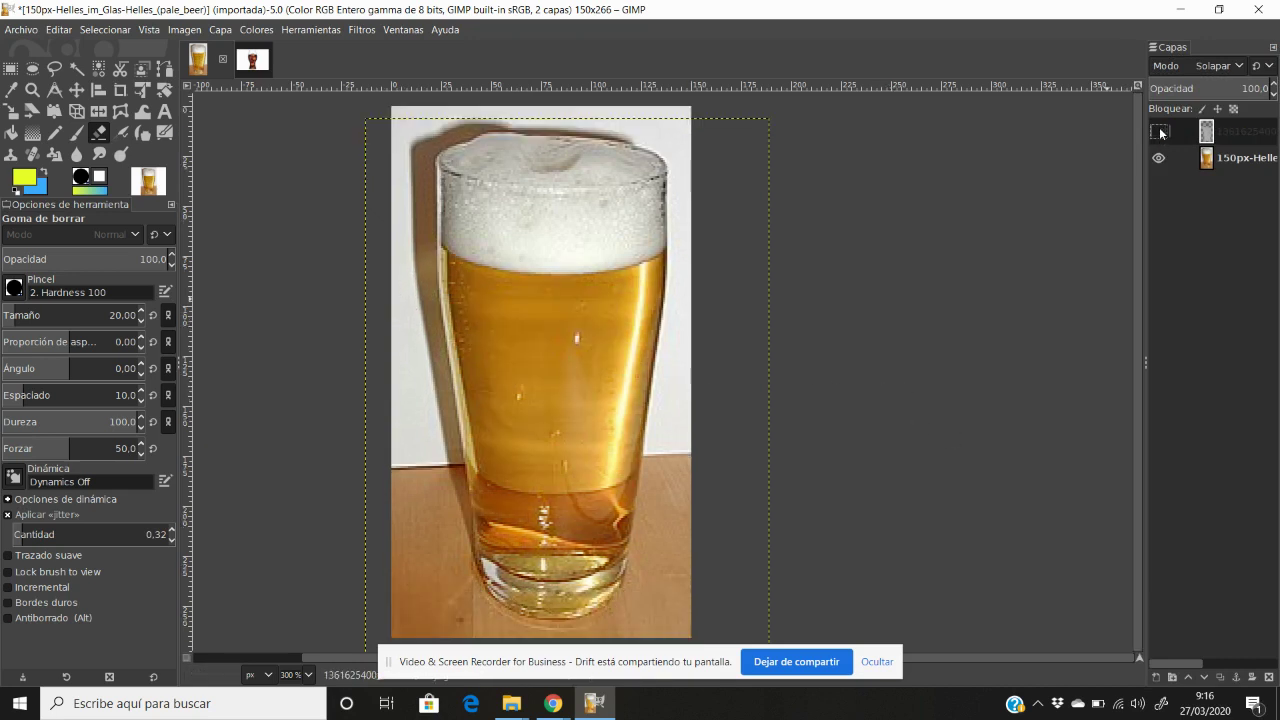
click(1158, 132)
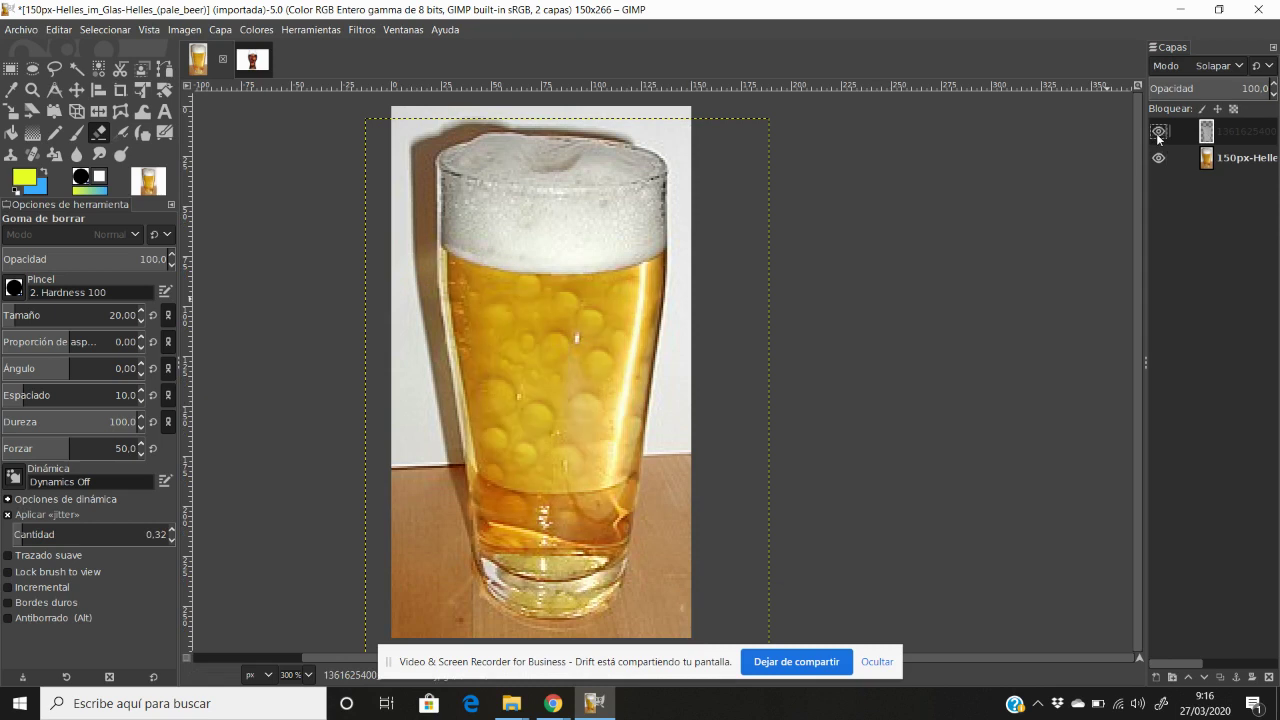
click(1158, 132)
click(1158, 132)
click(1158, 132)
click(1158, 132)
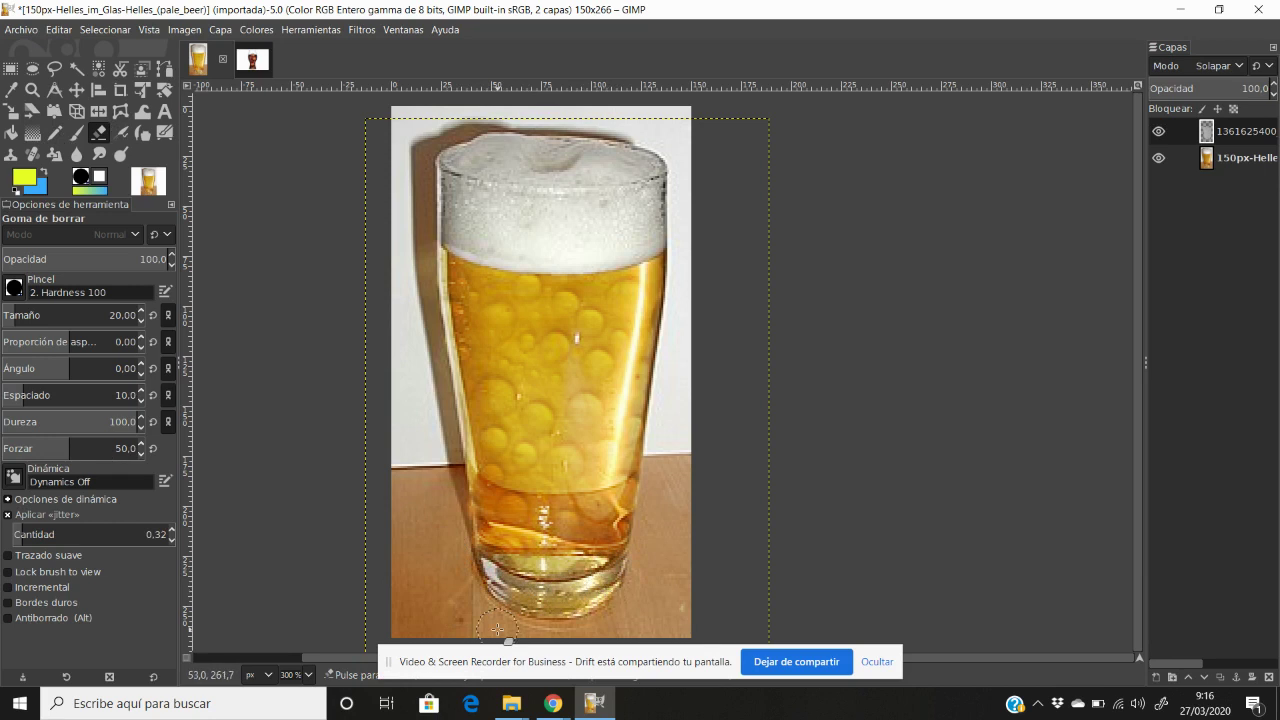
- Switch the texture layer to Normal blending, then back to Solapar
click(1239, 67)
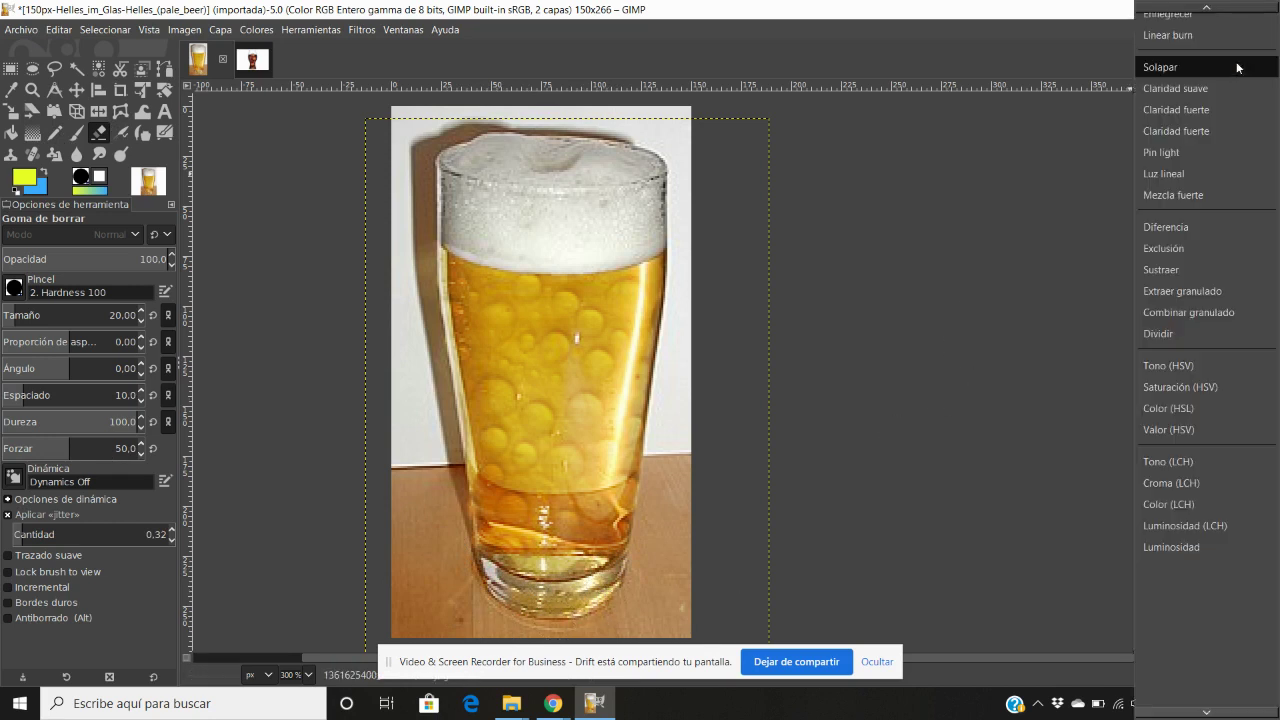
scroll(1218, 90, up, 5)
scroll(1218, 95, up, 3)
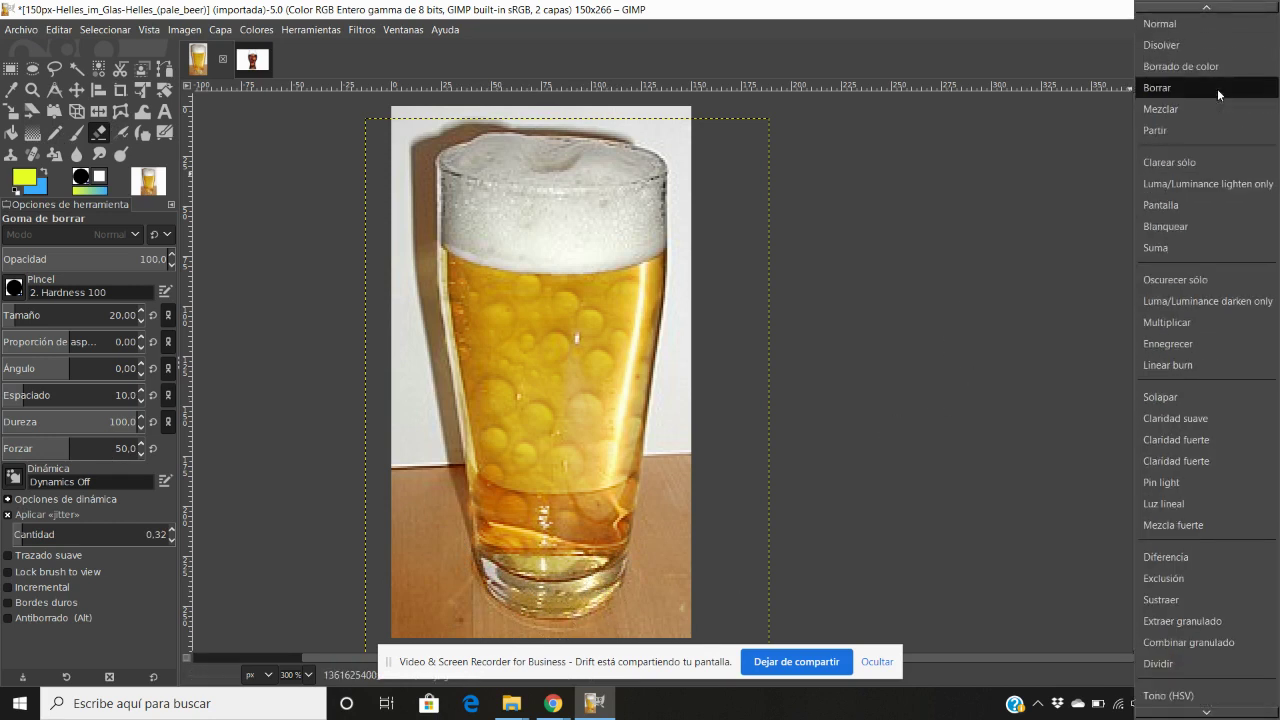
click(1208, 23)
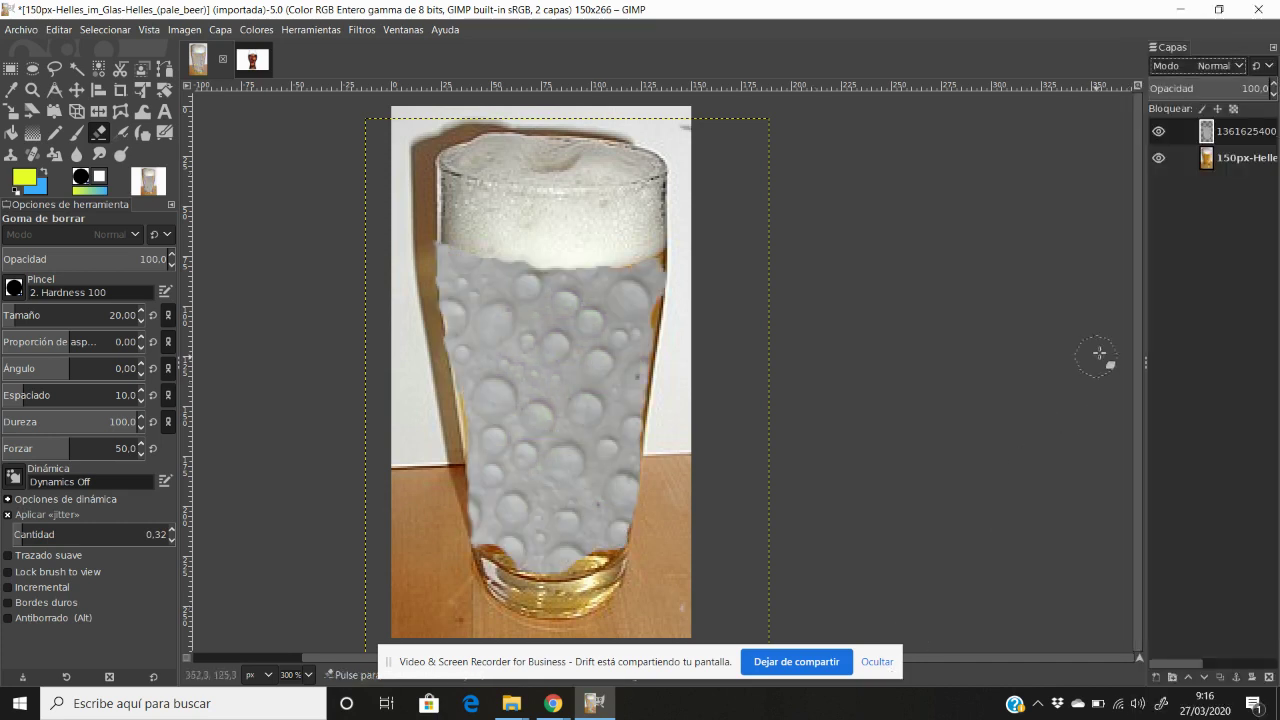
click(1226, 66)
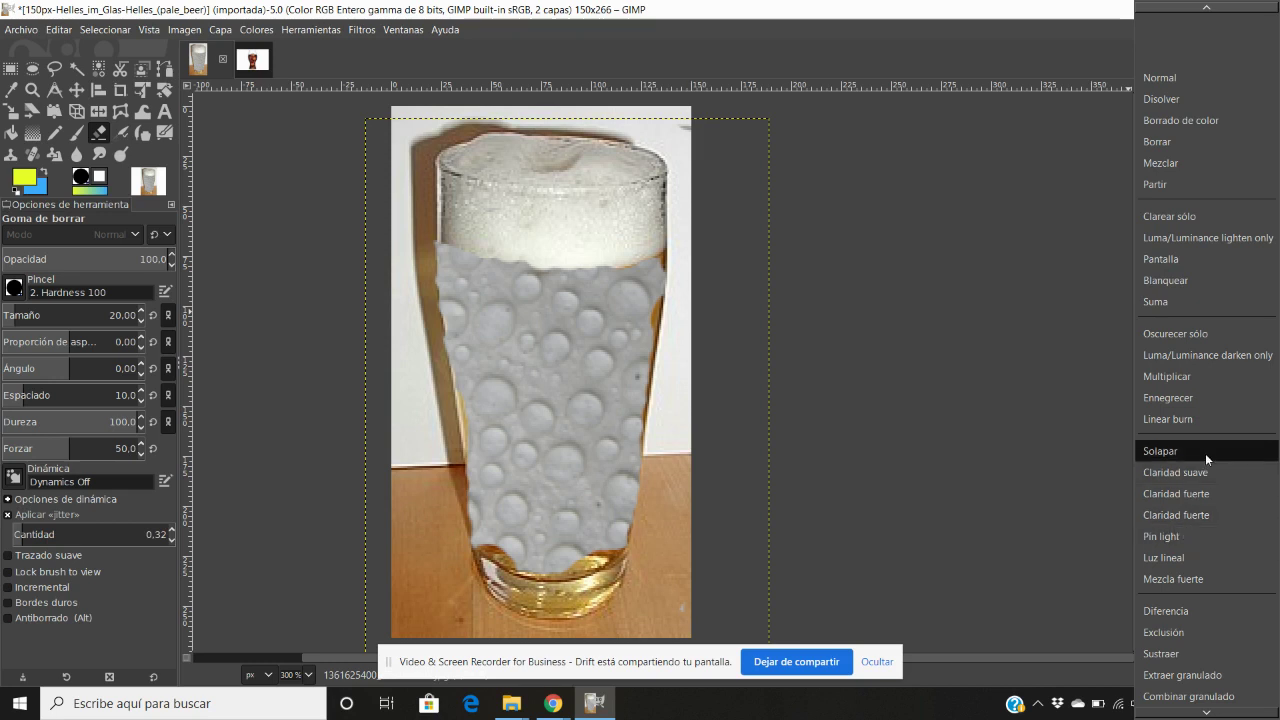
click(1207, 453)
click(262, 58)
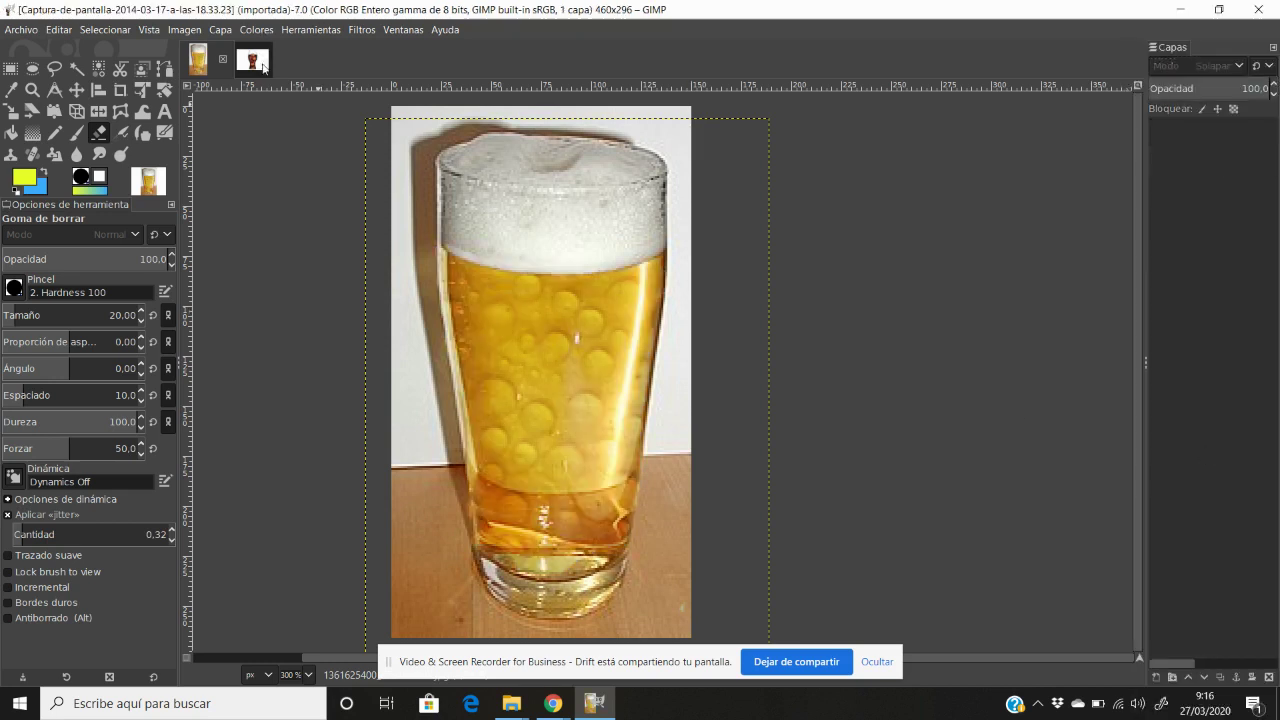
scroll(733, 449, up, 2)
scroll(733, 445, up, 1)
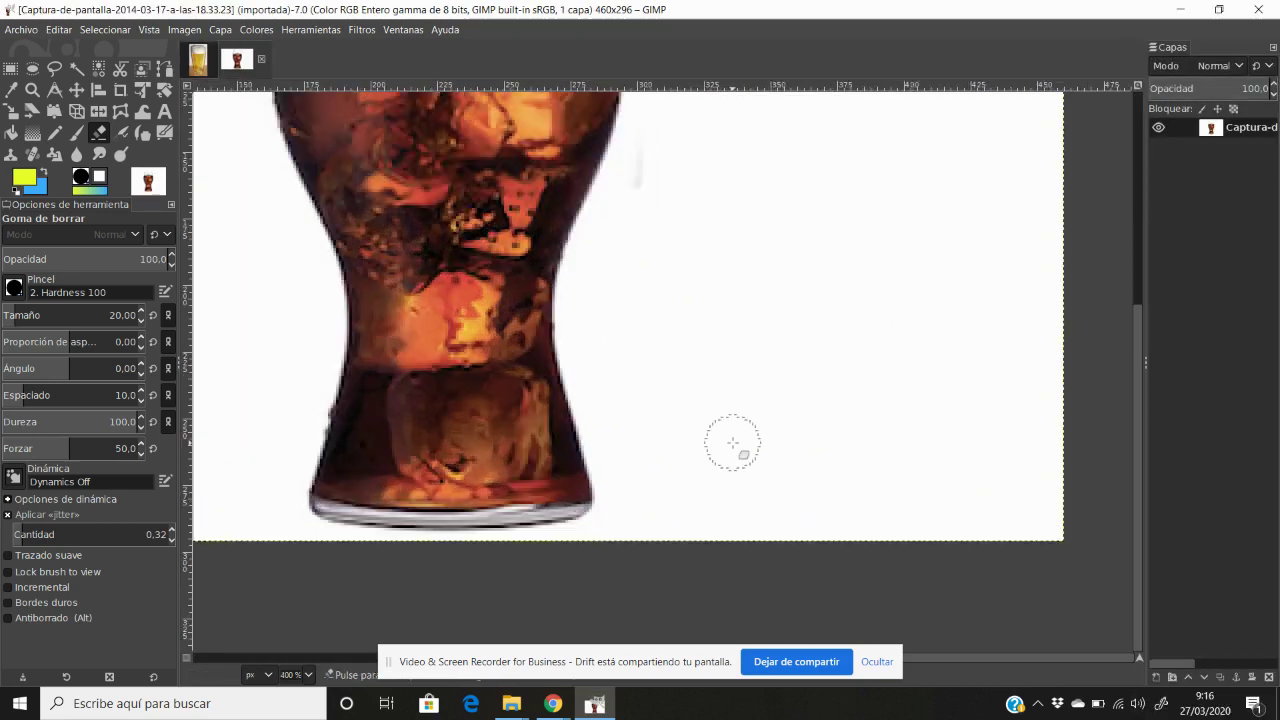
scroll(732, 440, up, 1)
scroll(733, 443, down, 1)
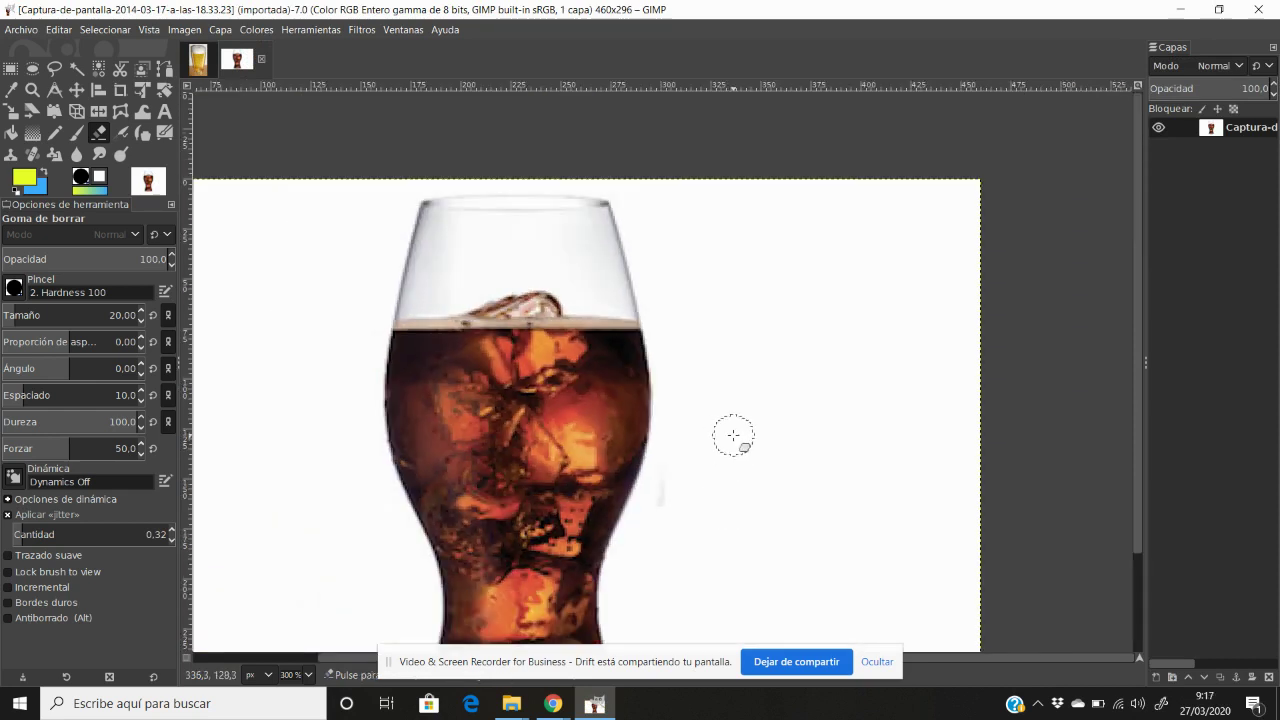
scroll(734, 434, down, 2)
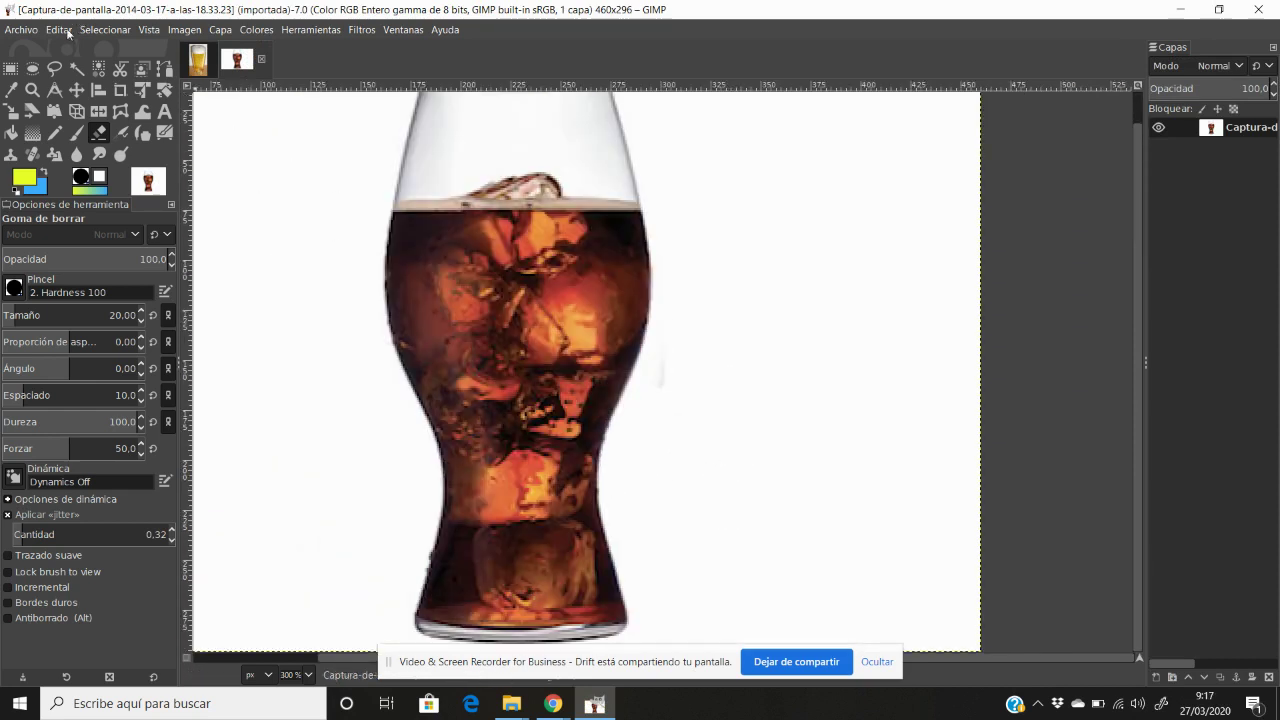
click(20, 29)
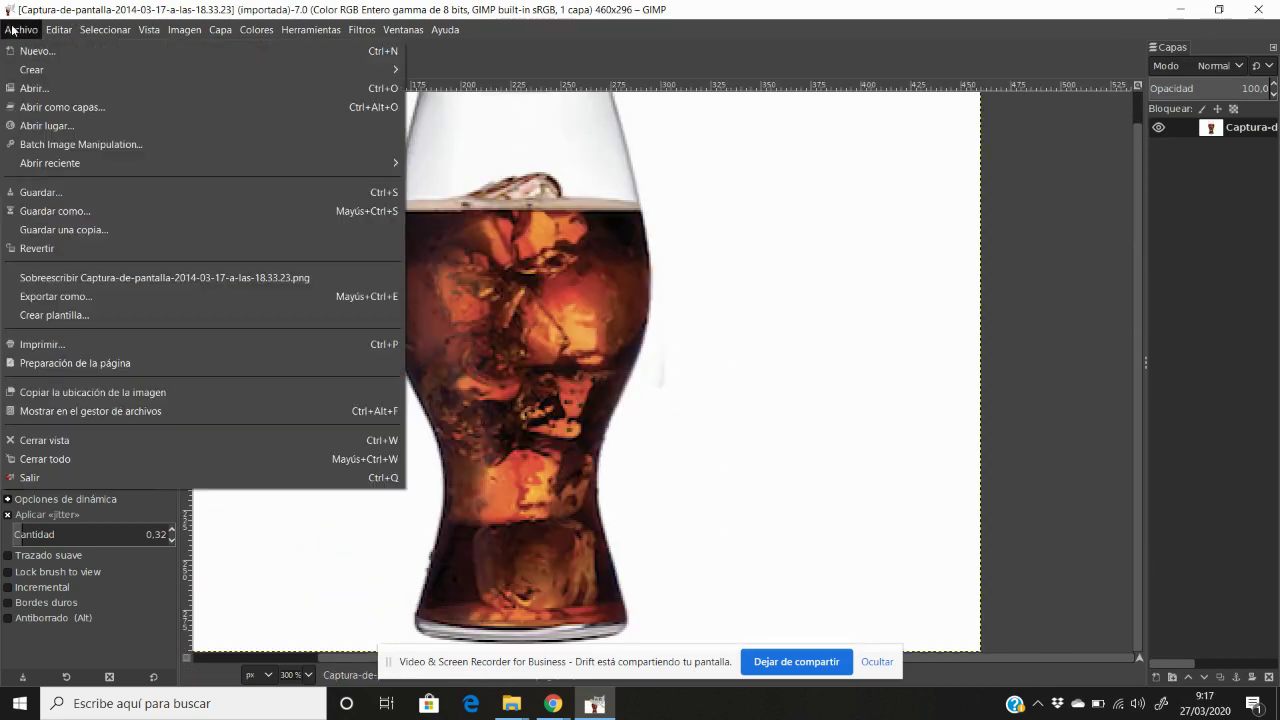
click(62, 107)
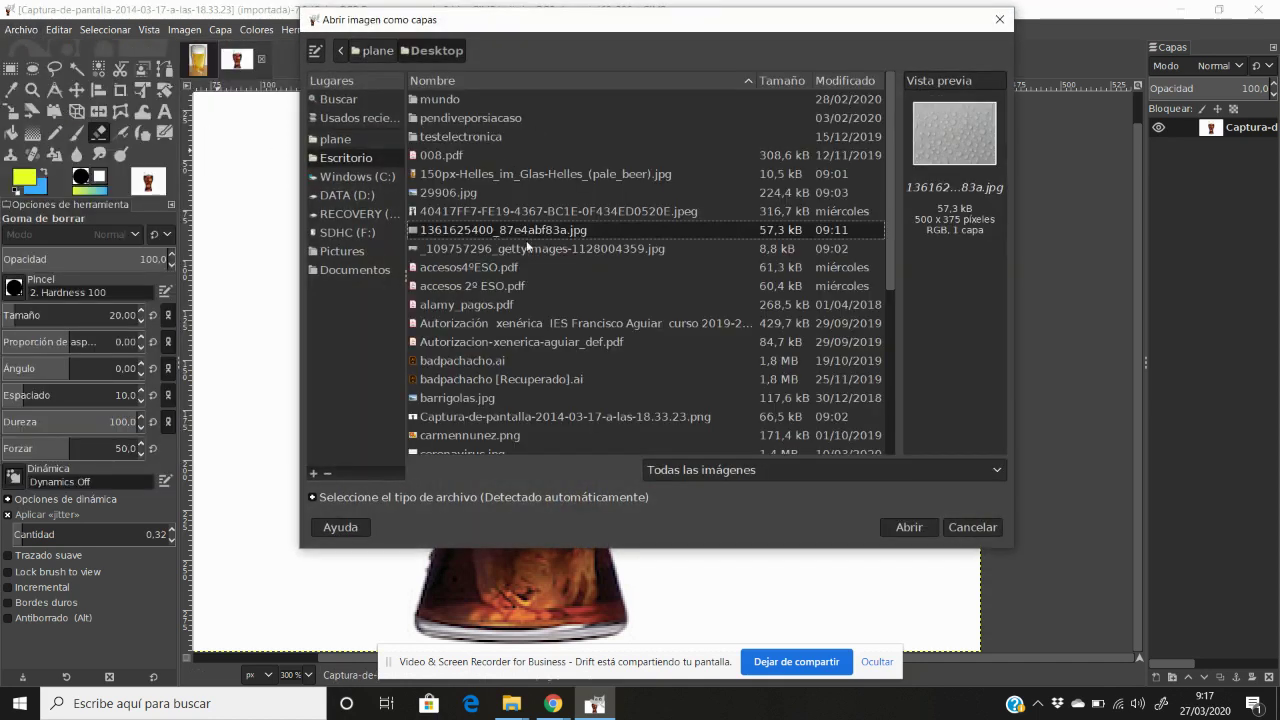
double_click(531, 232)
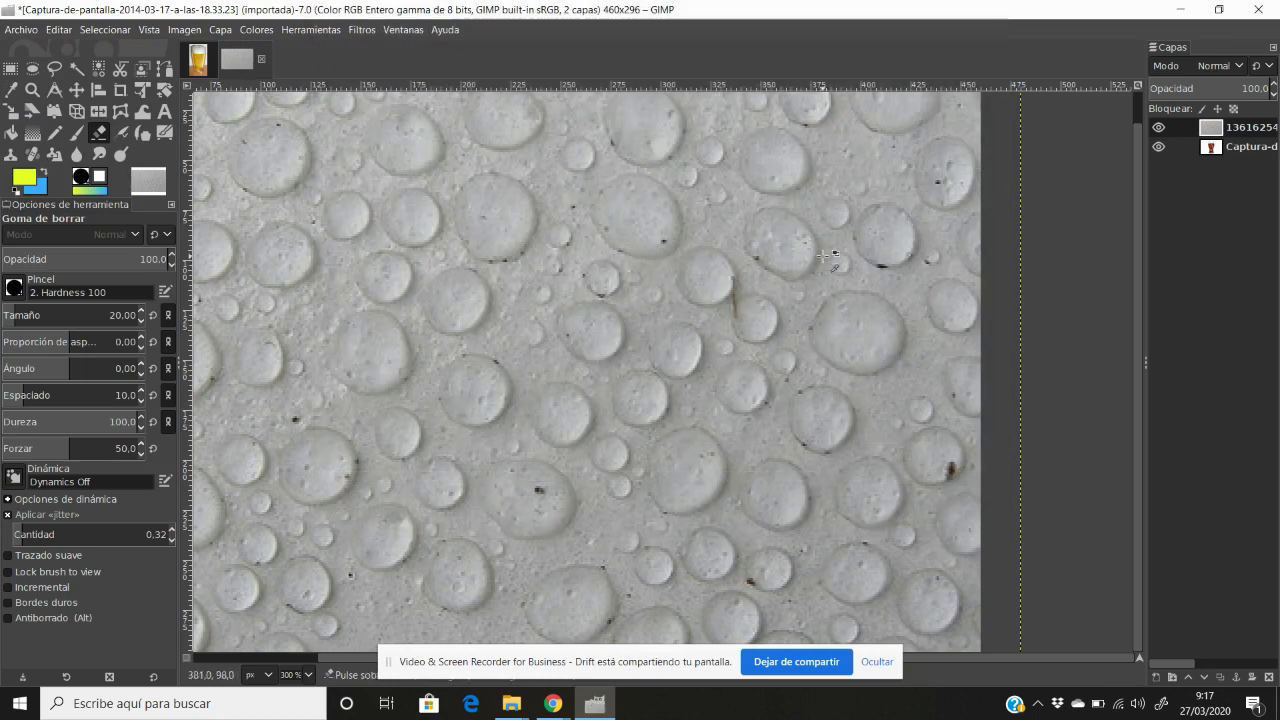
key(minus)
key(minus)
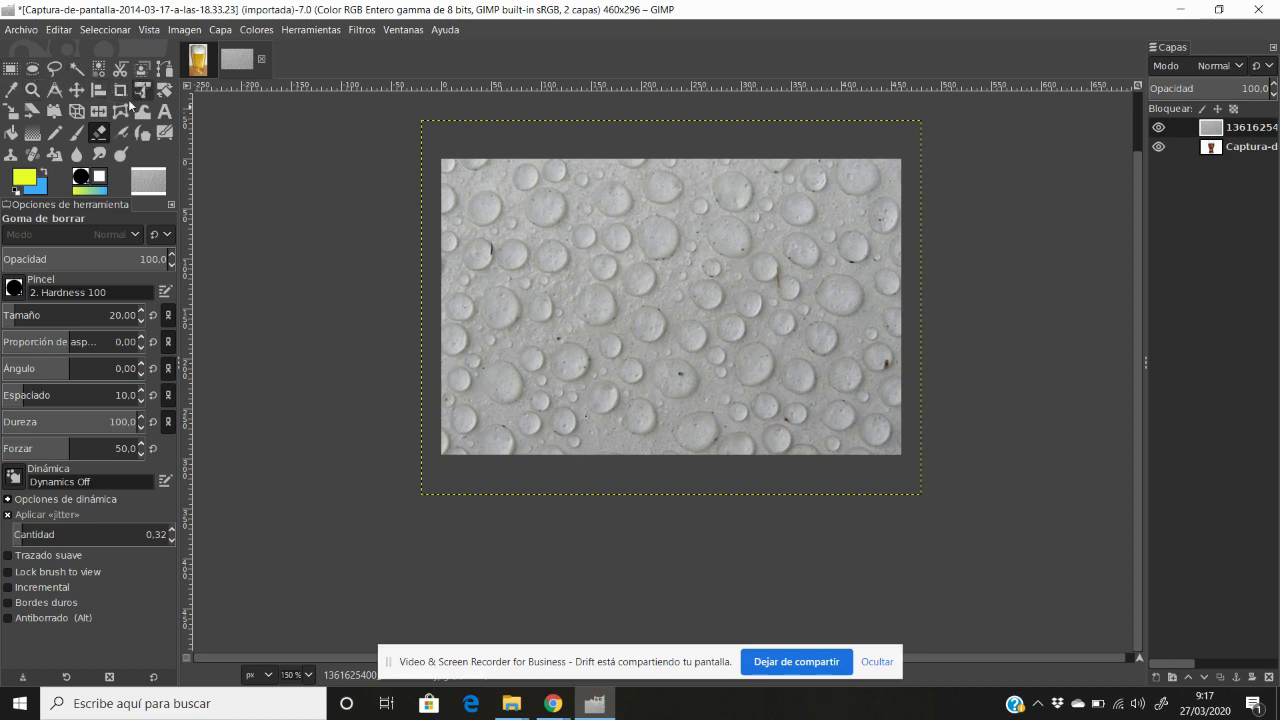
- Scale the drop texture layer down to 216×162
click(11, 111)
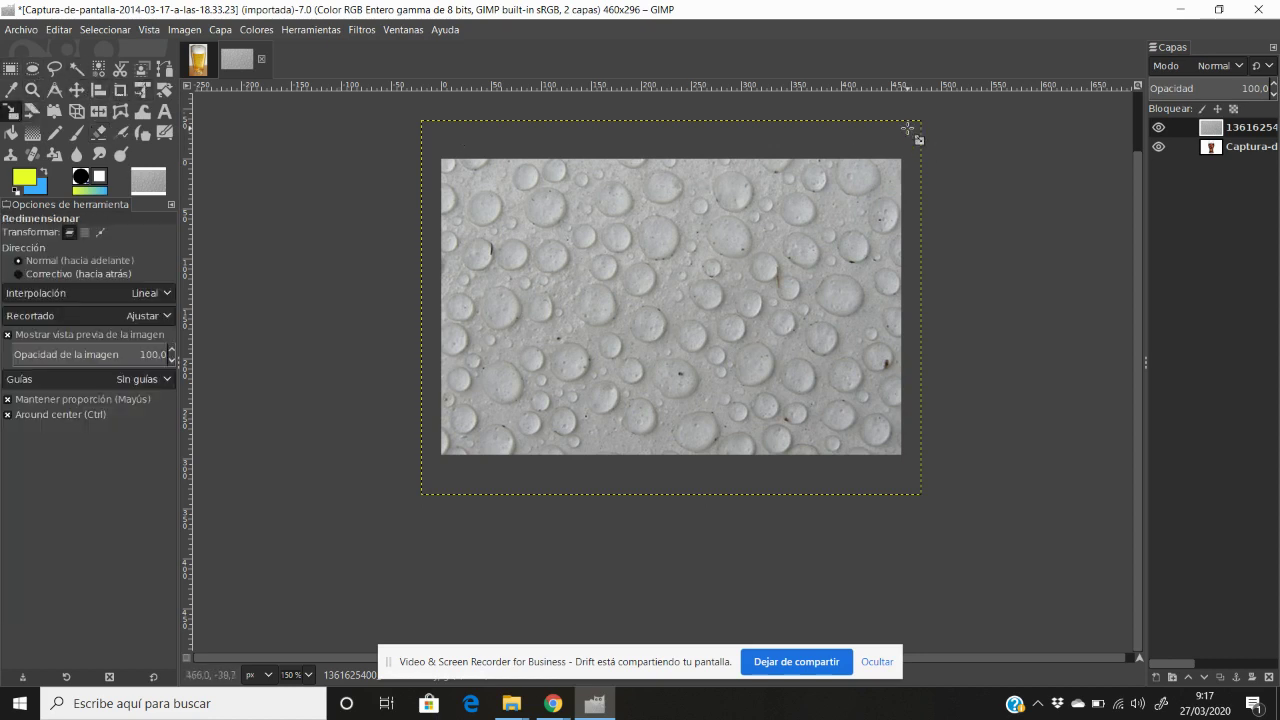
drag(907, 128, 637, 357)
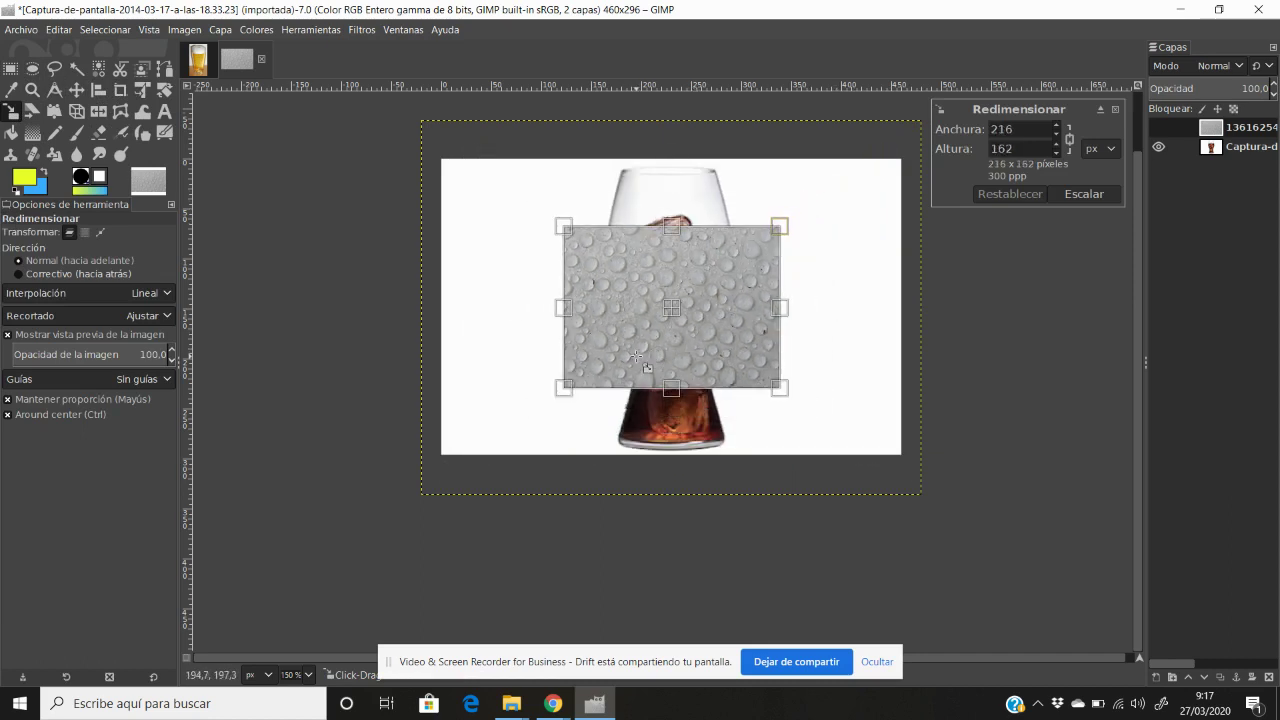
click(1100, 195)
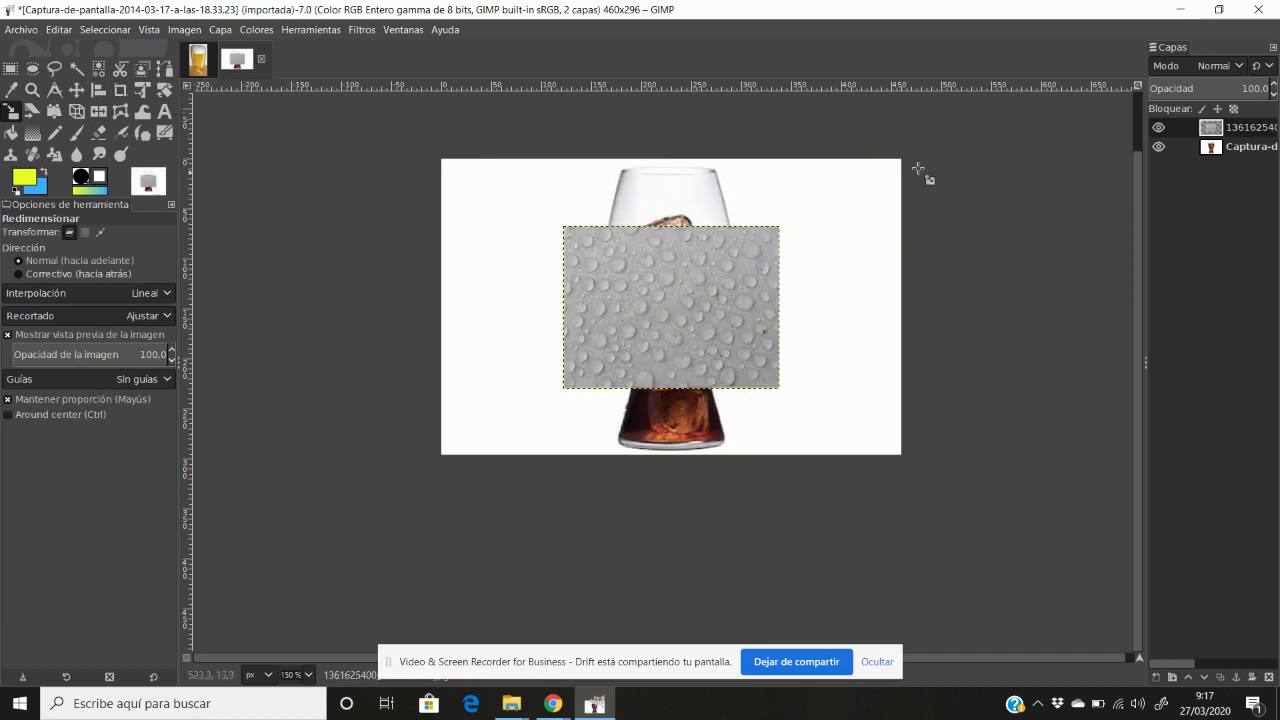
- Rotate the texture about -90° upright and move it down over the cola glass
click(164, 89)
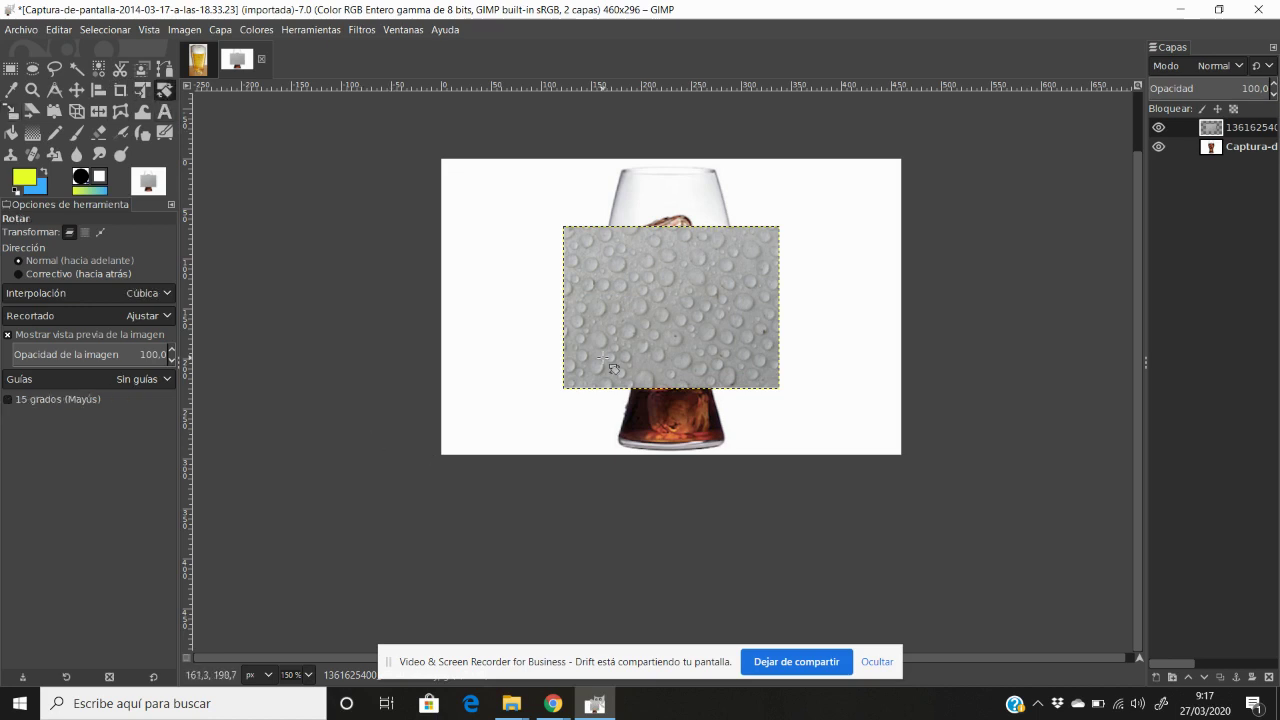
drag(602, 358, 757, 421)
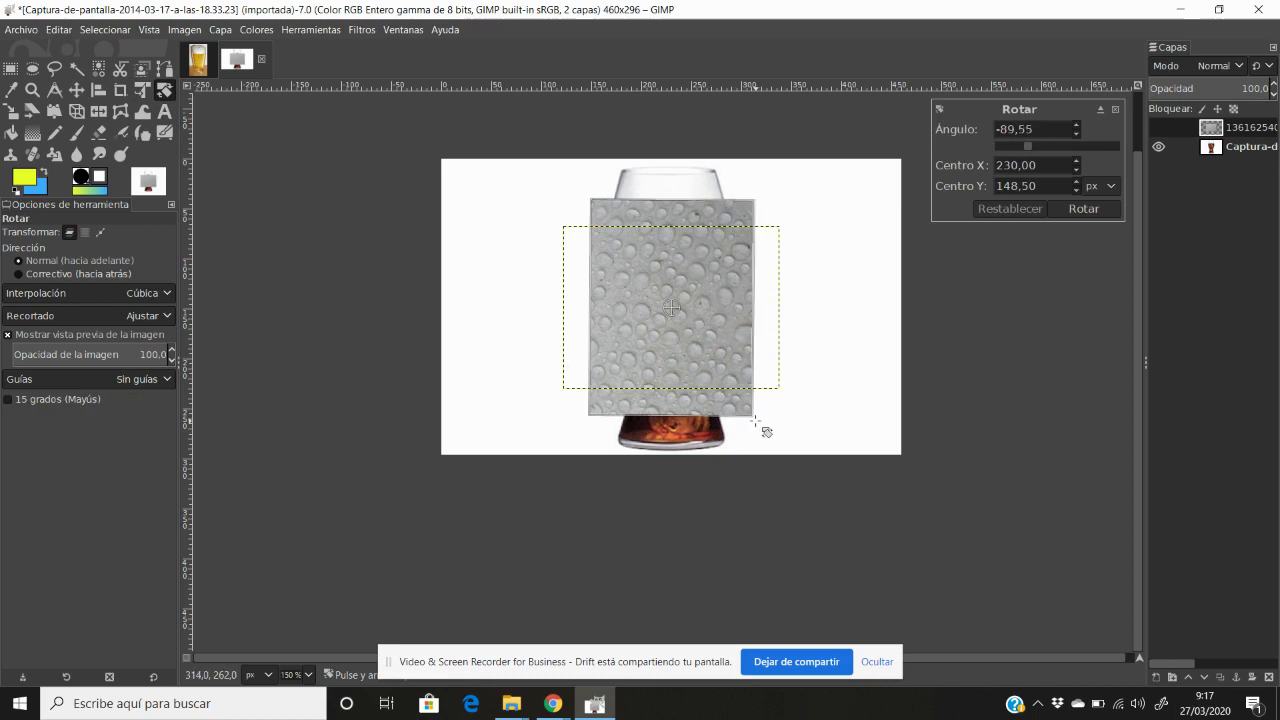
click(1078, 210)
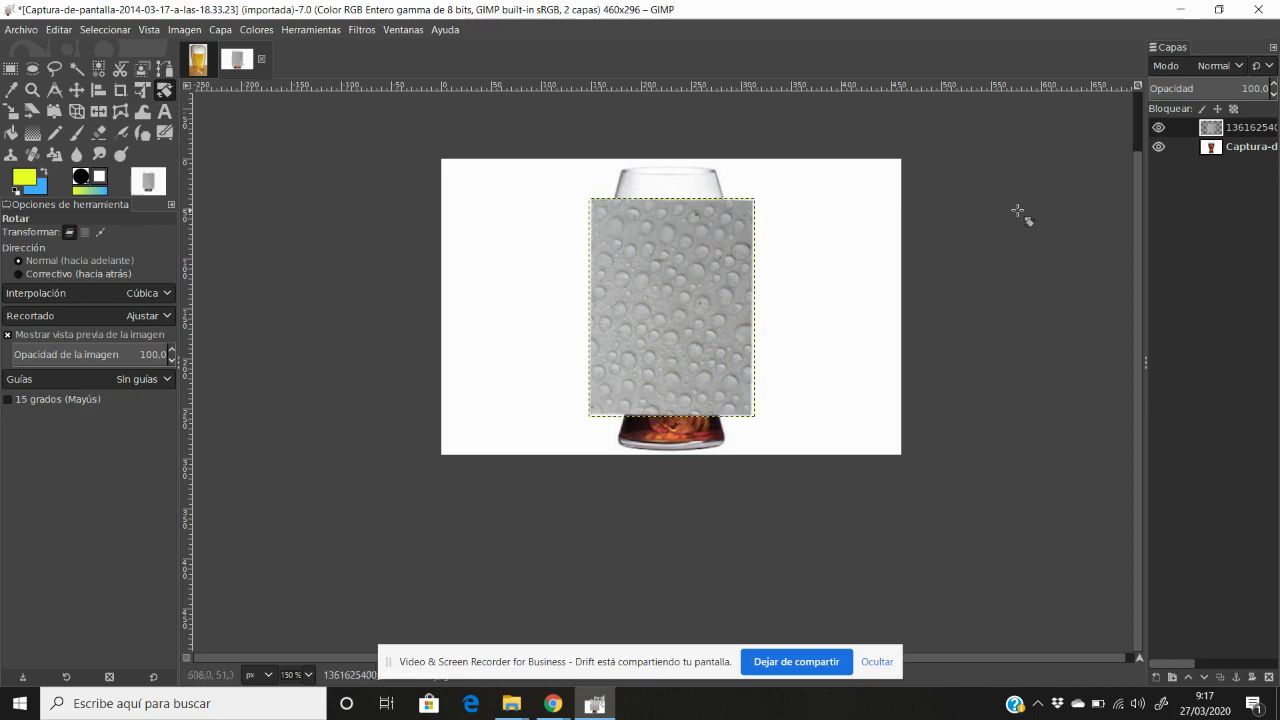
click(76, 89)
drag(709, 326, 707, 357)
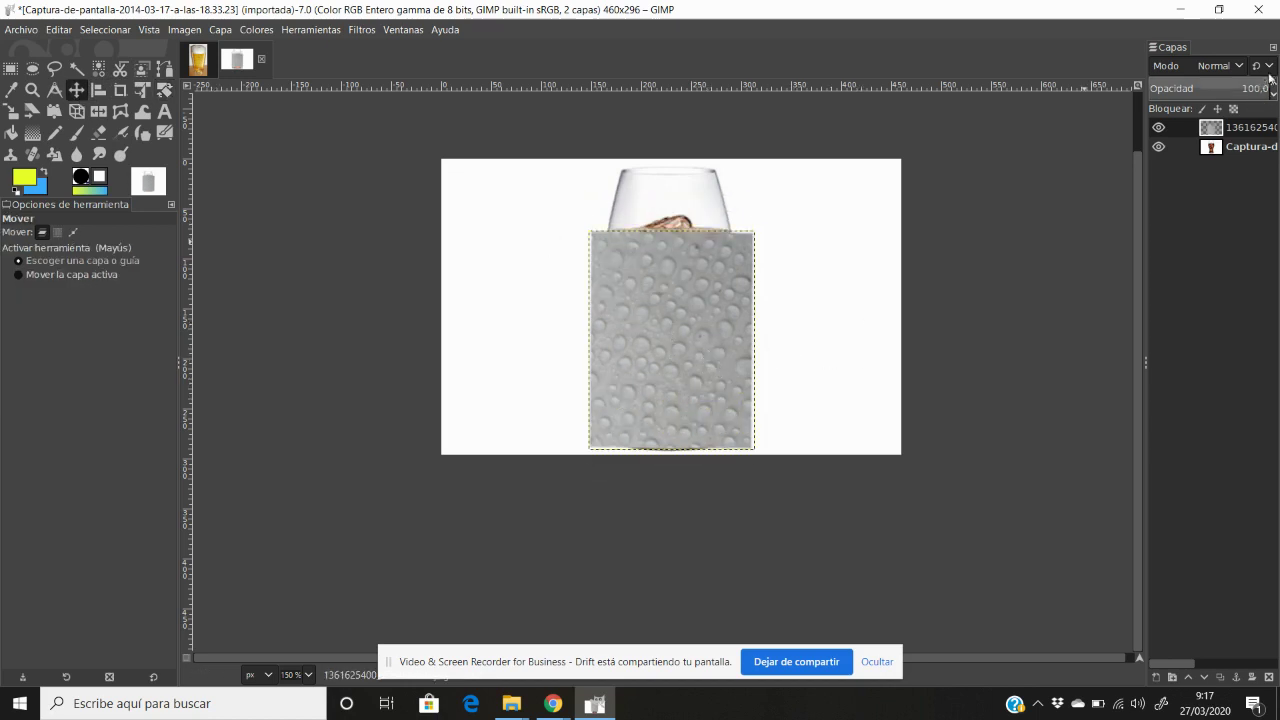
- Try Multiplicar, Claridad fuerte and Claridad suave blends on the texture layer
click(1218, 65)
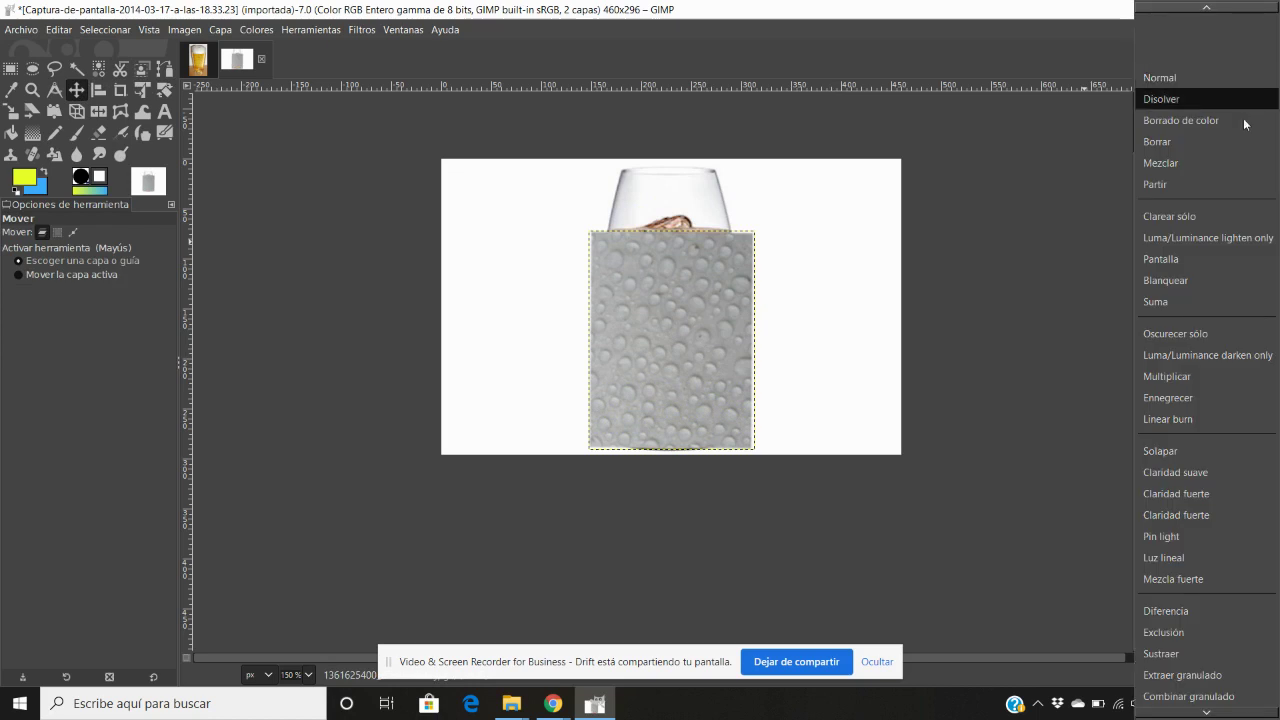
click(1186, 376)
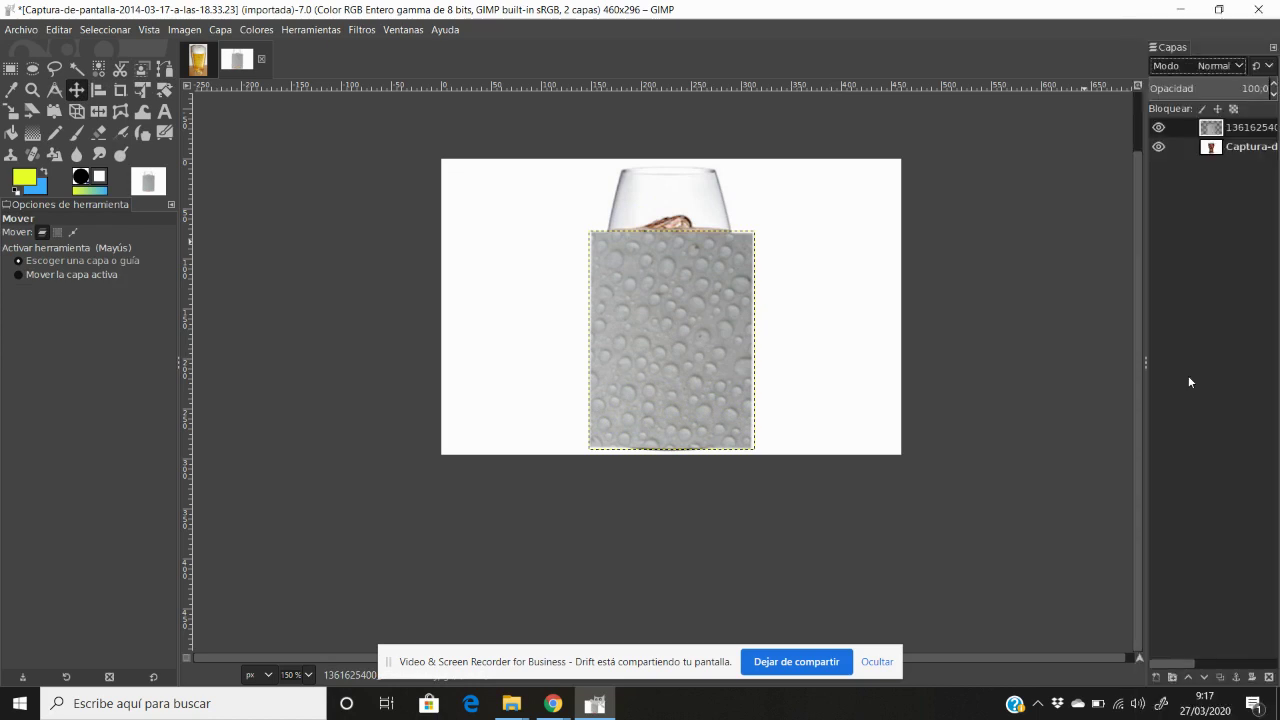
click(1238, 68)
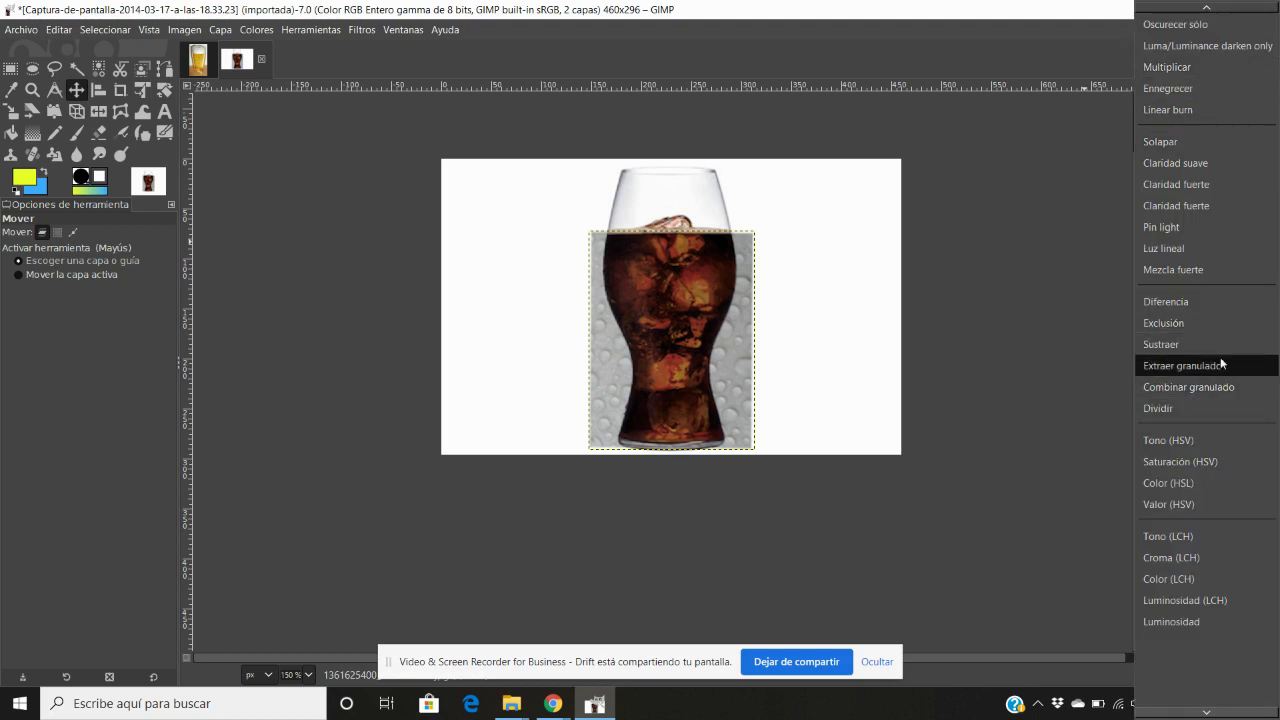
click(1222, 184)
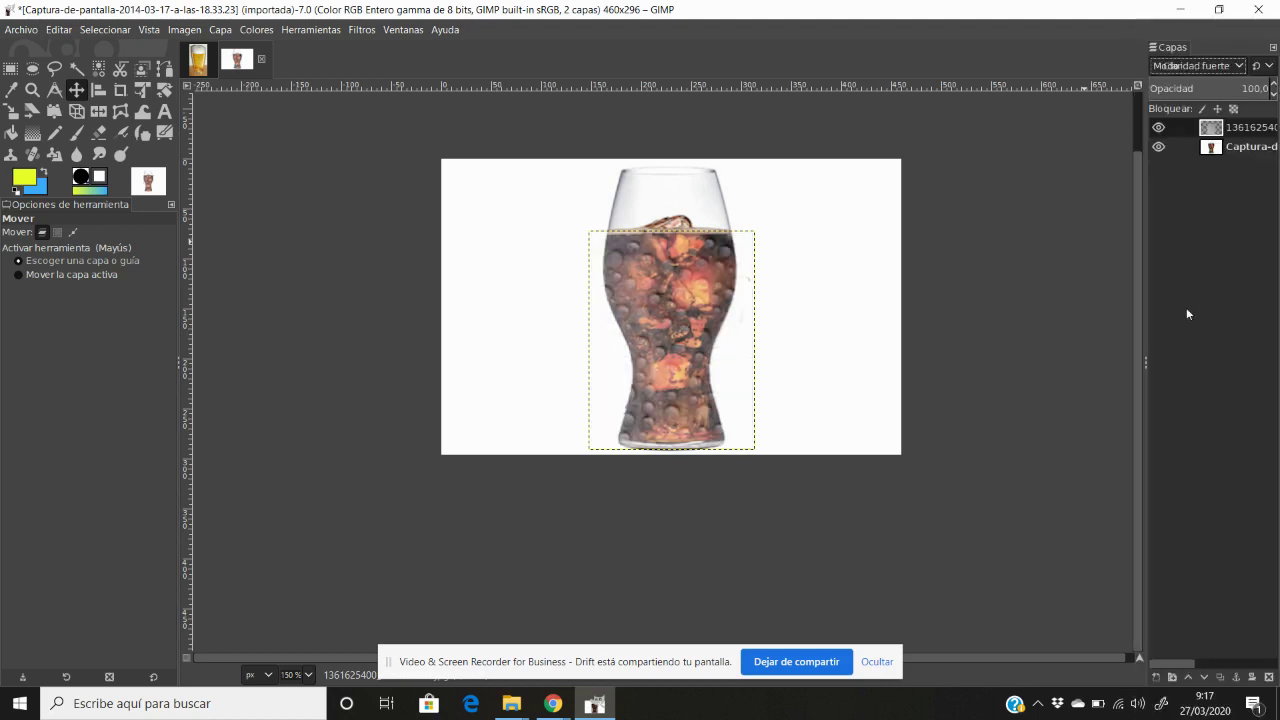
click(1237, 69)
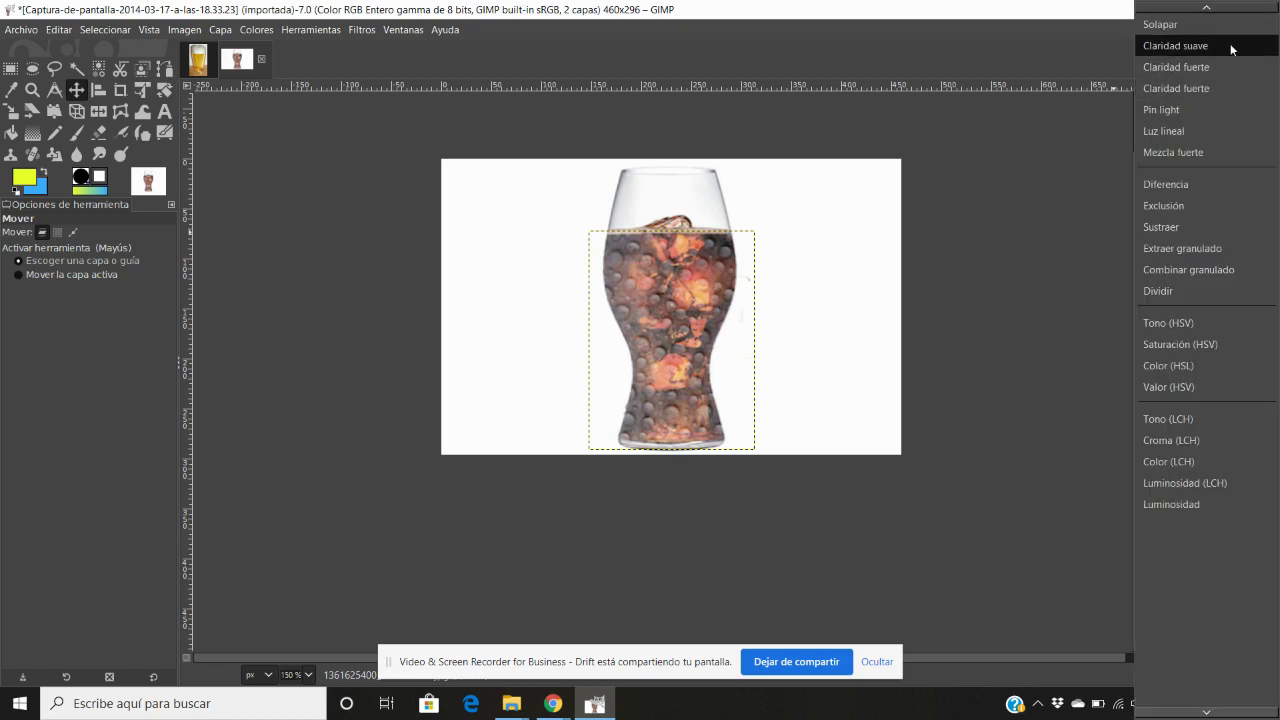
click(1234, 46)
- Zoom in and set the texture layer's blend mode to Solapar
ctrl+scroll(866, 444, up, 2)
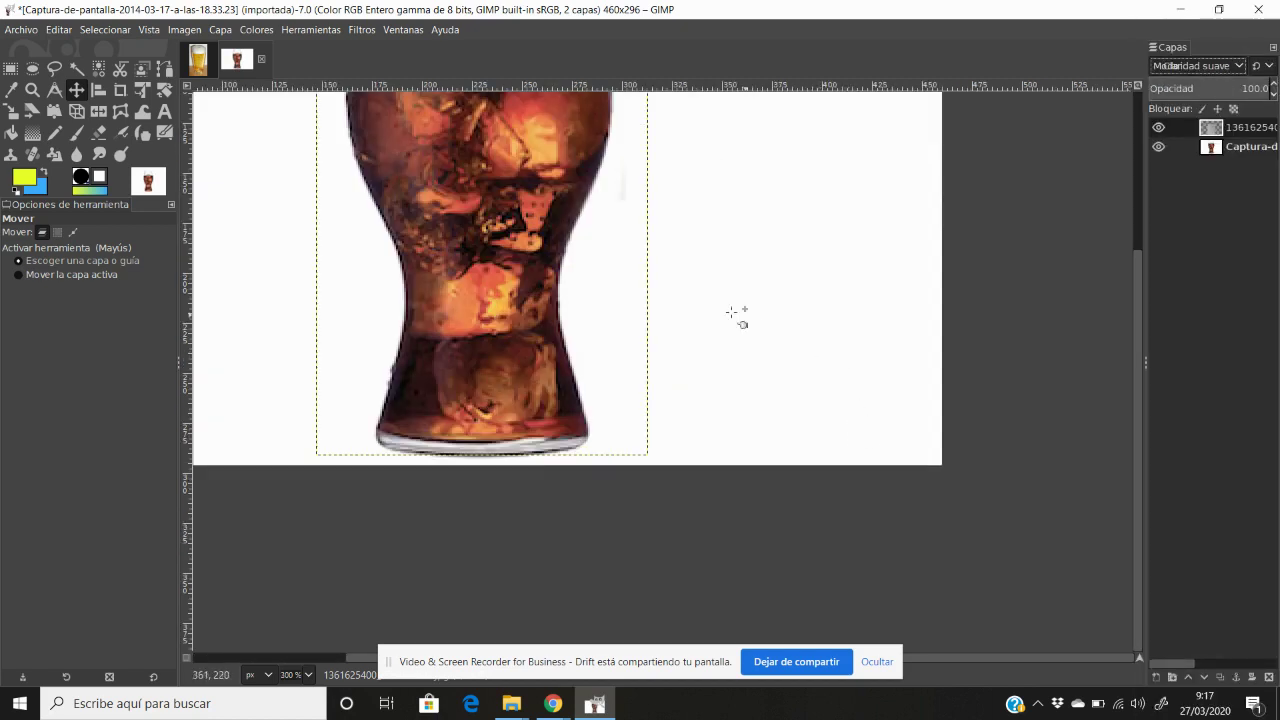
scroll(731, 312, up, 3)
click(1243, 70)
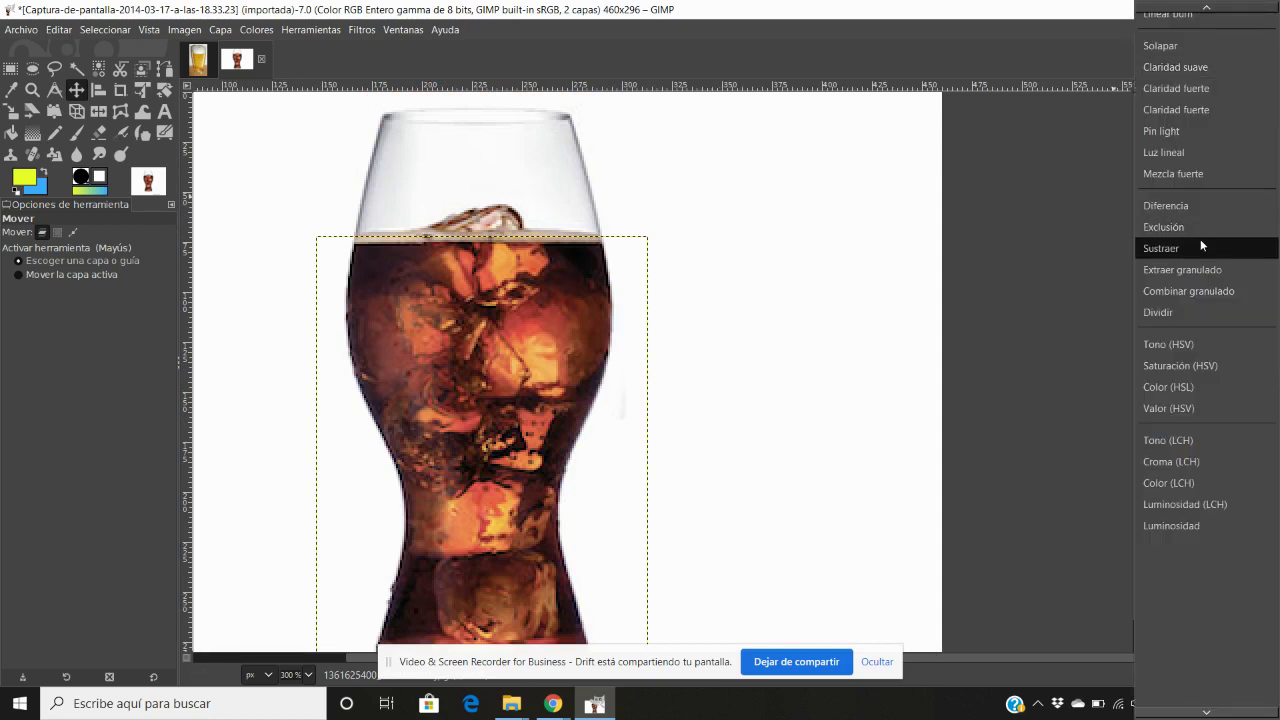
click(1206, 150)
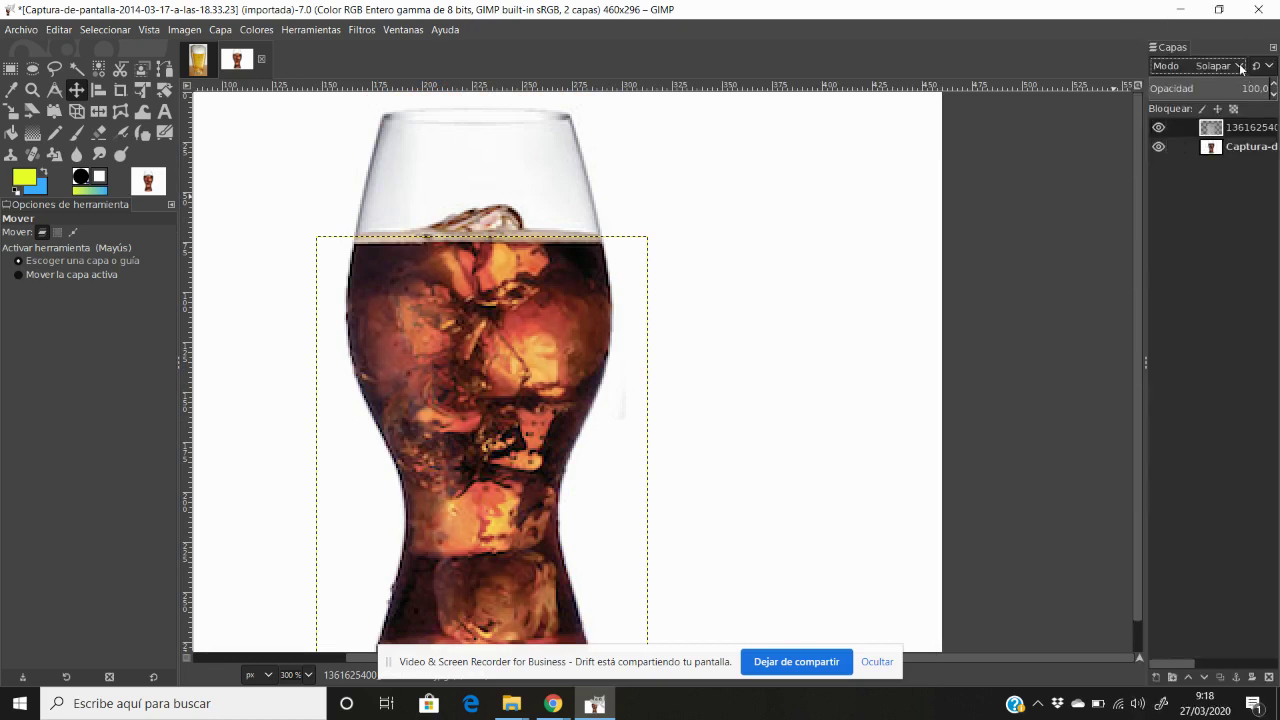
click(1240, 67)
scroll(1211, 136, up, 1)
scroll(1211, 136, up, 2)
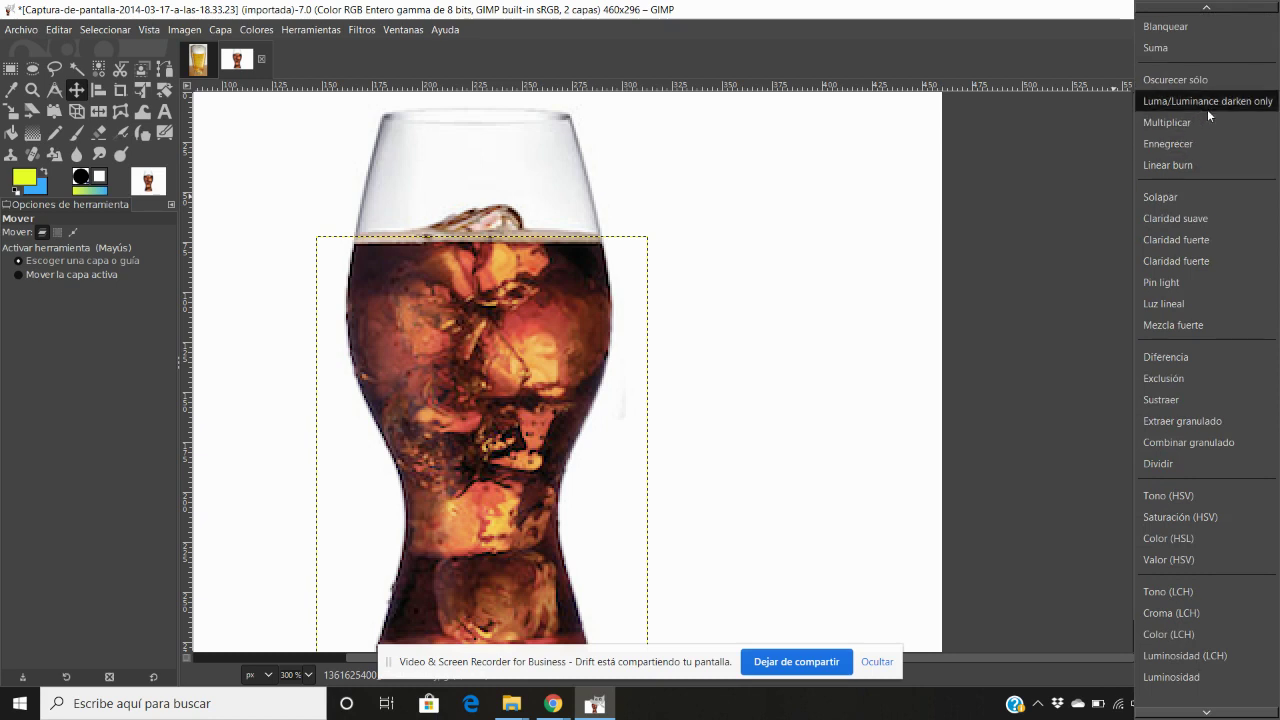
- Try the Multiplicar, Ennegrecer, Clarear sólo and Sustraer blend modes on the water-drop layer
click(1208, 120)
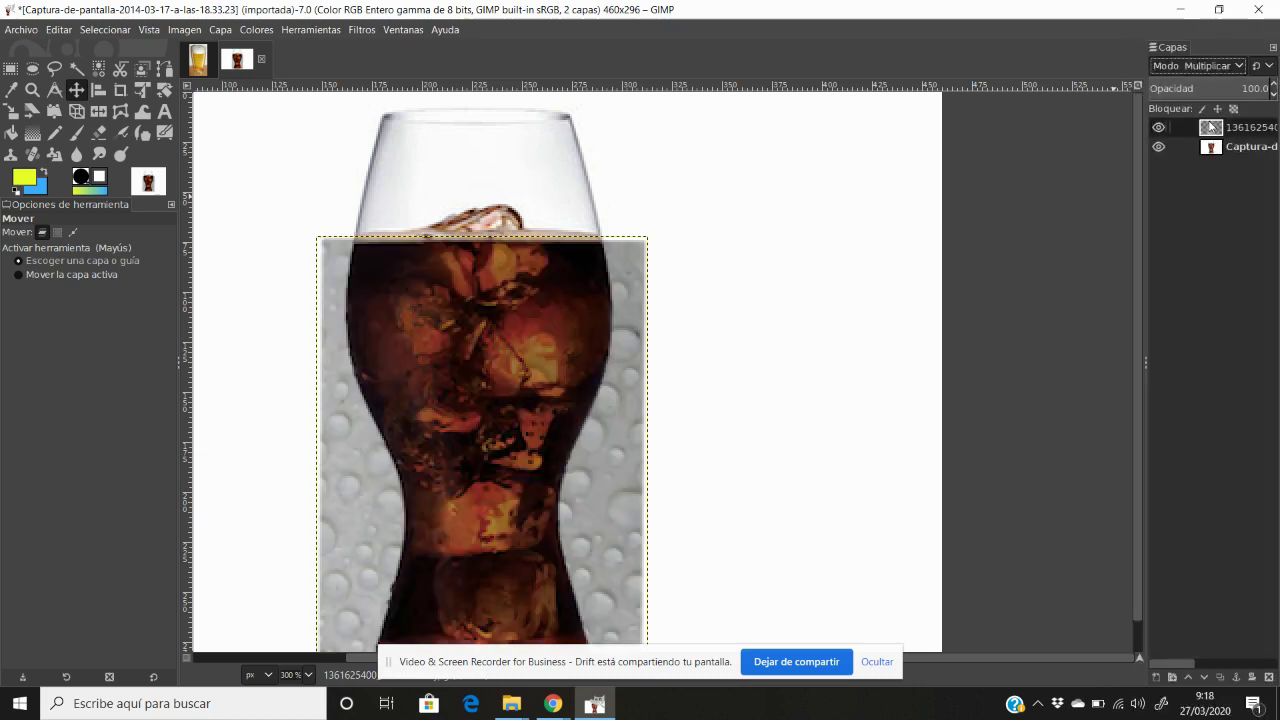
click(1240, 67)
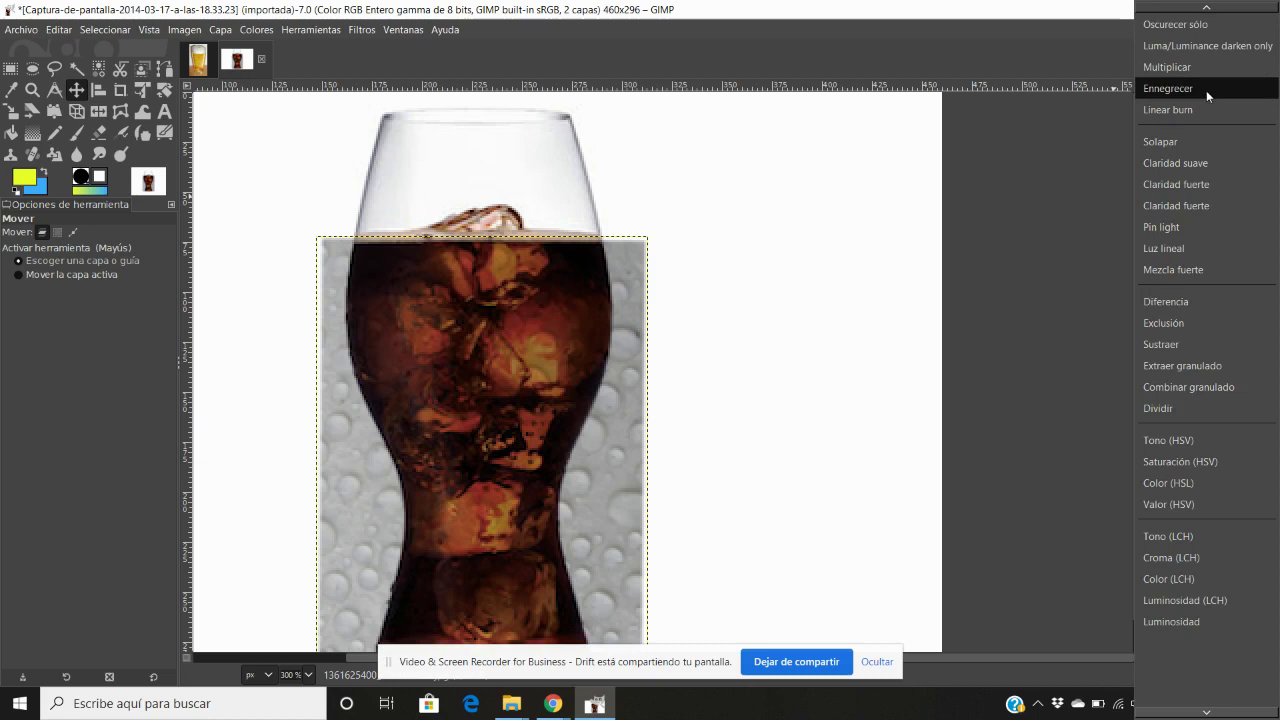
click(1206, 90)
click(1230, 68)
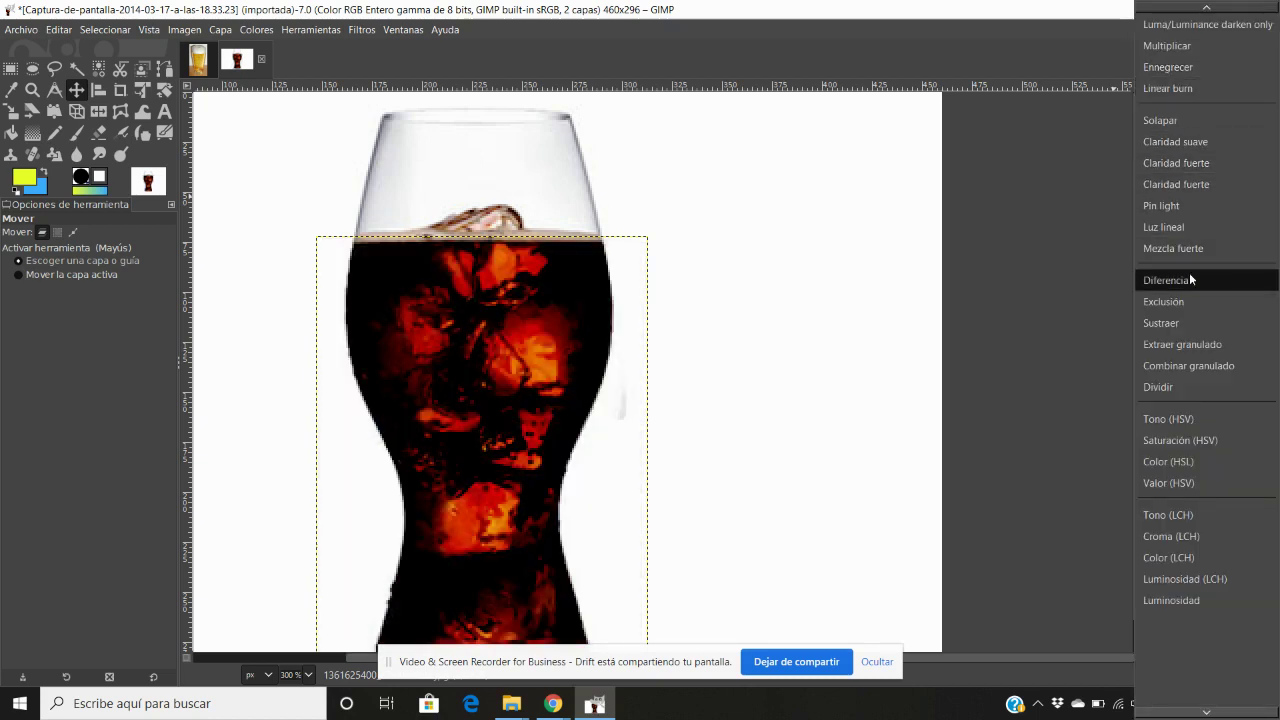
scroll(1190, 276, up, 5)
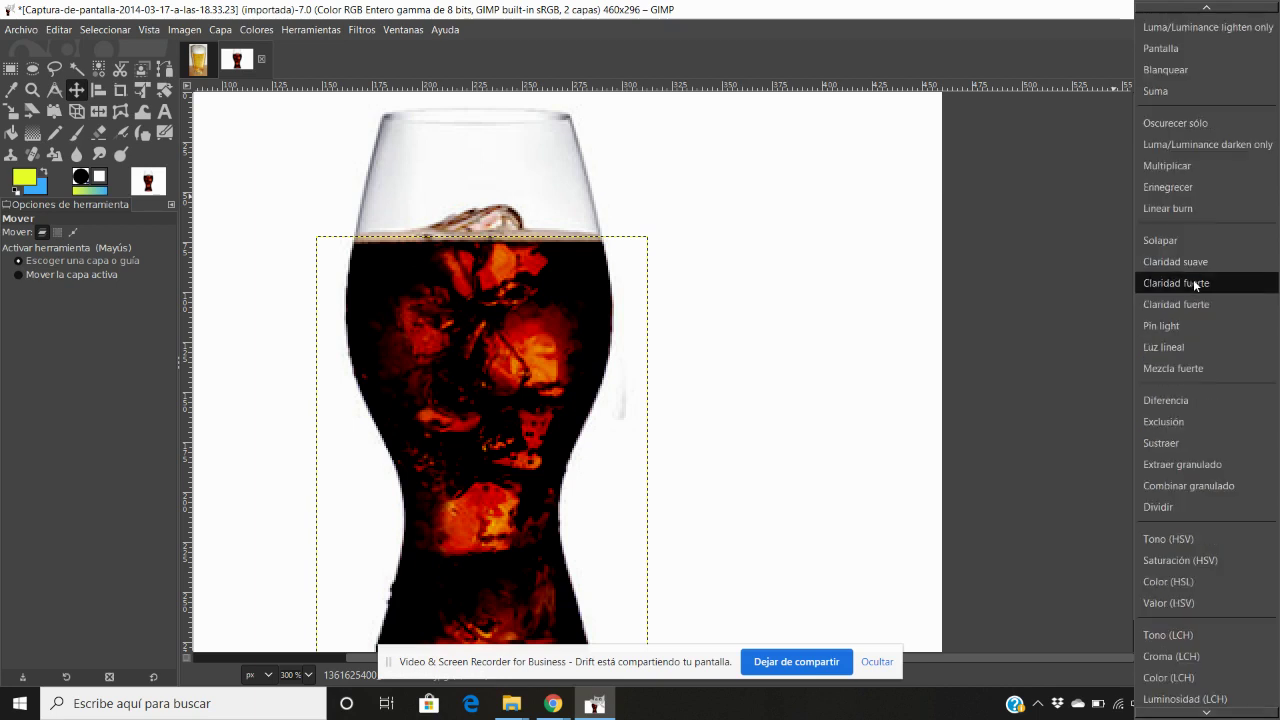
scroll(1193, 279, up, 3)
scroll(1193, 279, up, 1)
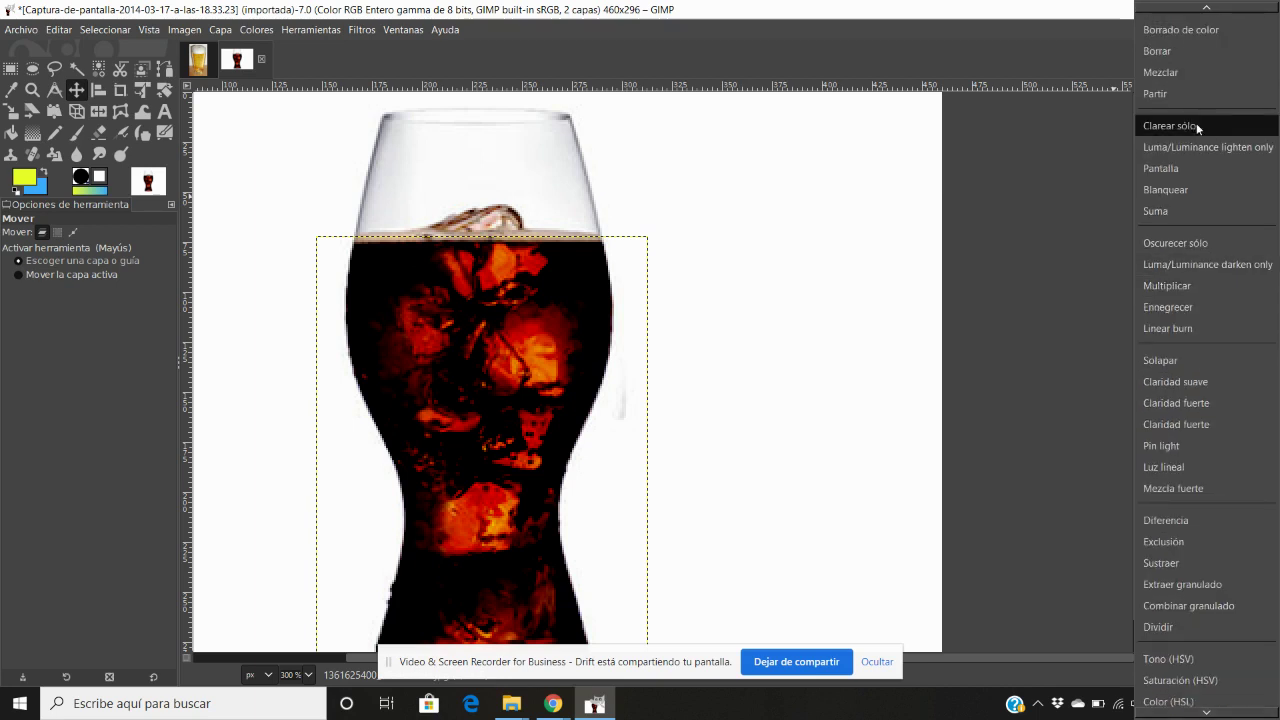
click(1196, 123)
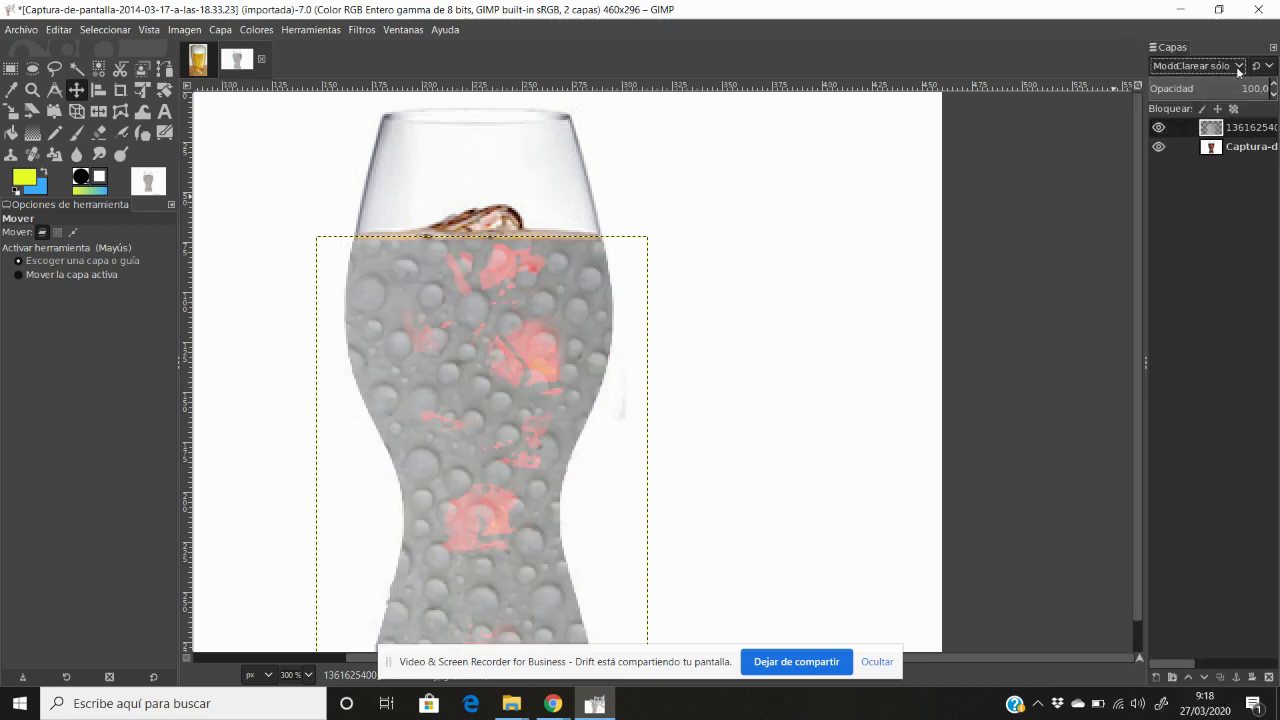
click(1197, 66)
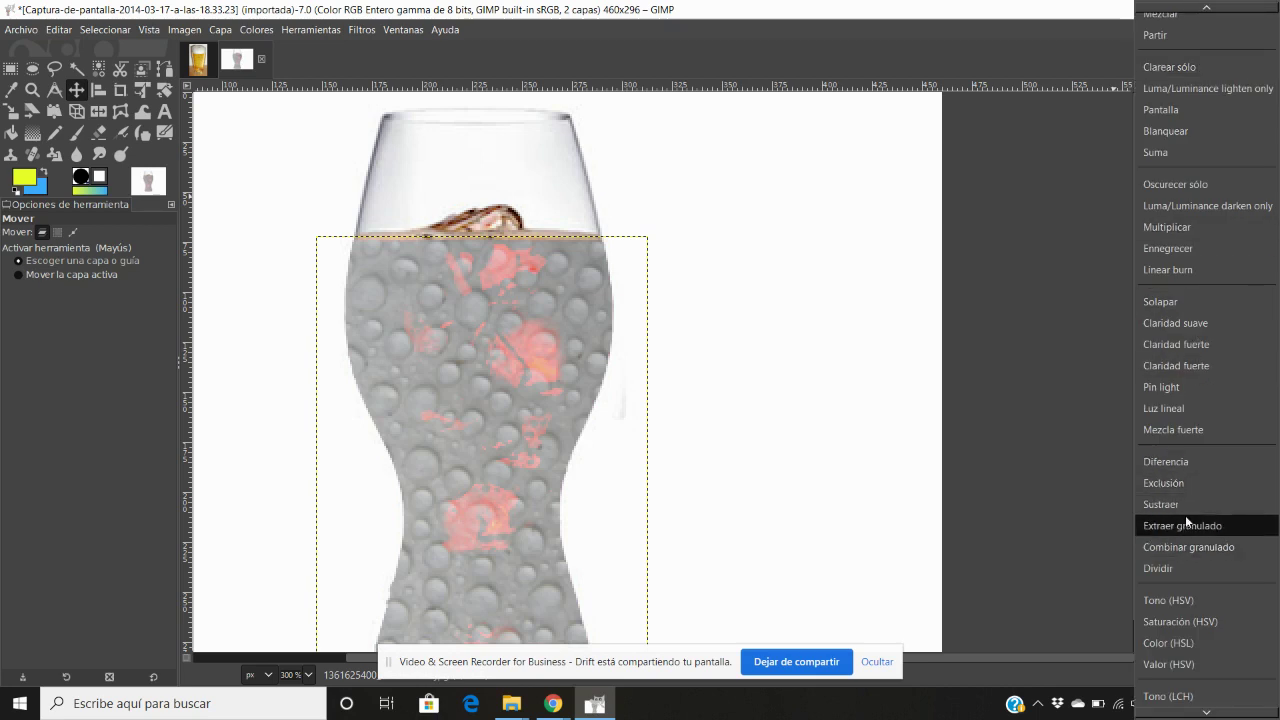
click(1186, 507)
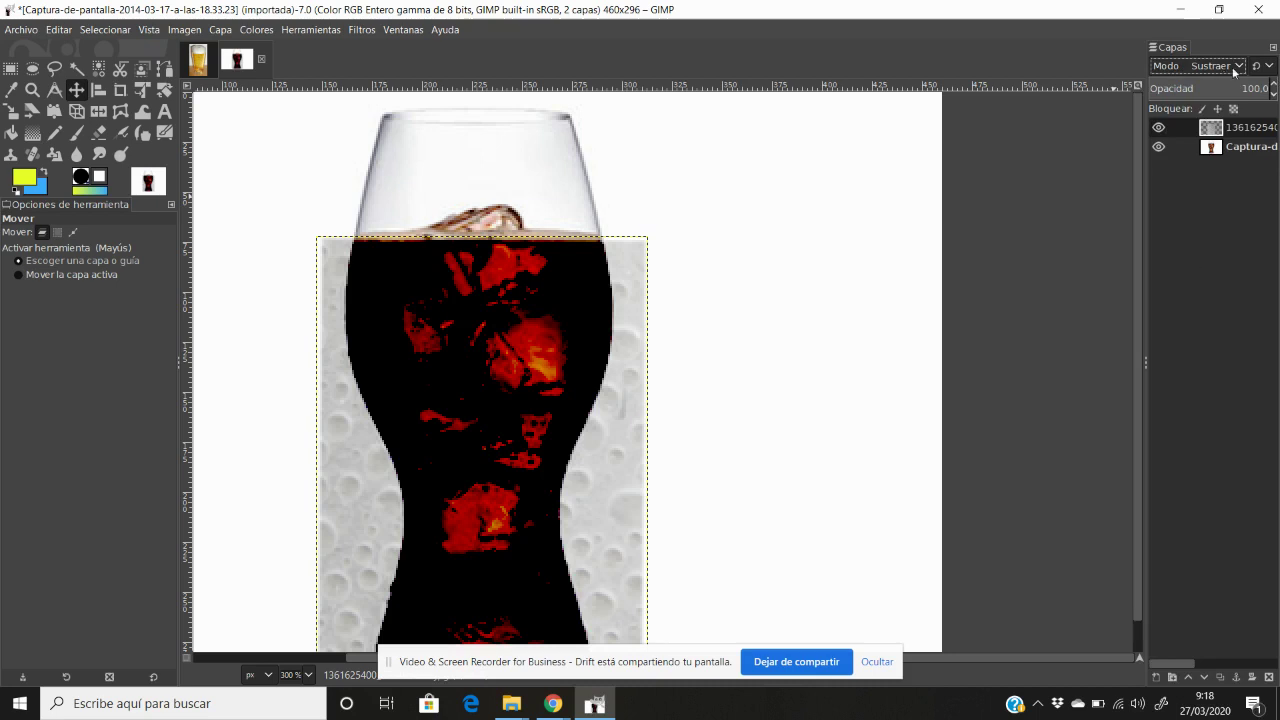
- Test Mezcla fuerte, then settle on Luz lineal for the water-drop layer
click(1251, 68)
click(1235, 68)
click(1224, 72)
scroll(1200, 320, up, 1)
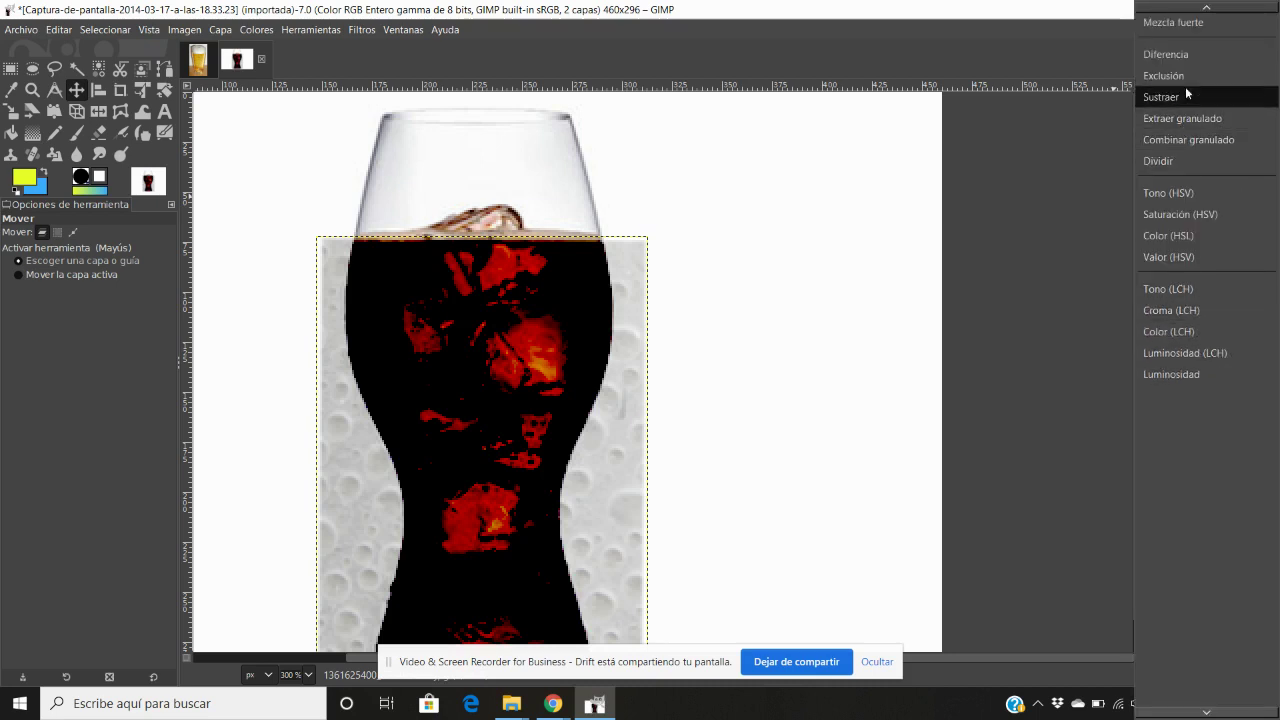
scroll(1195, 52, up, 1)
scroll(1196, 30, up, 1)
scroll(1197, 50, up, 1)
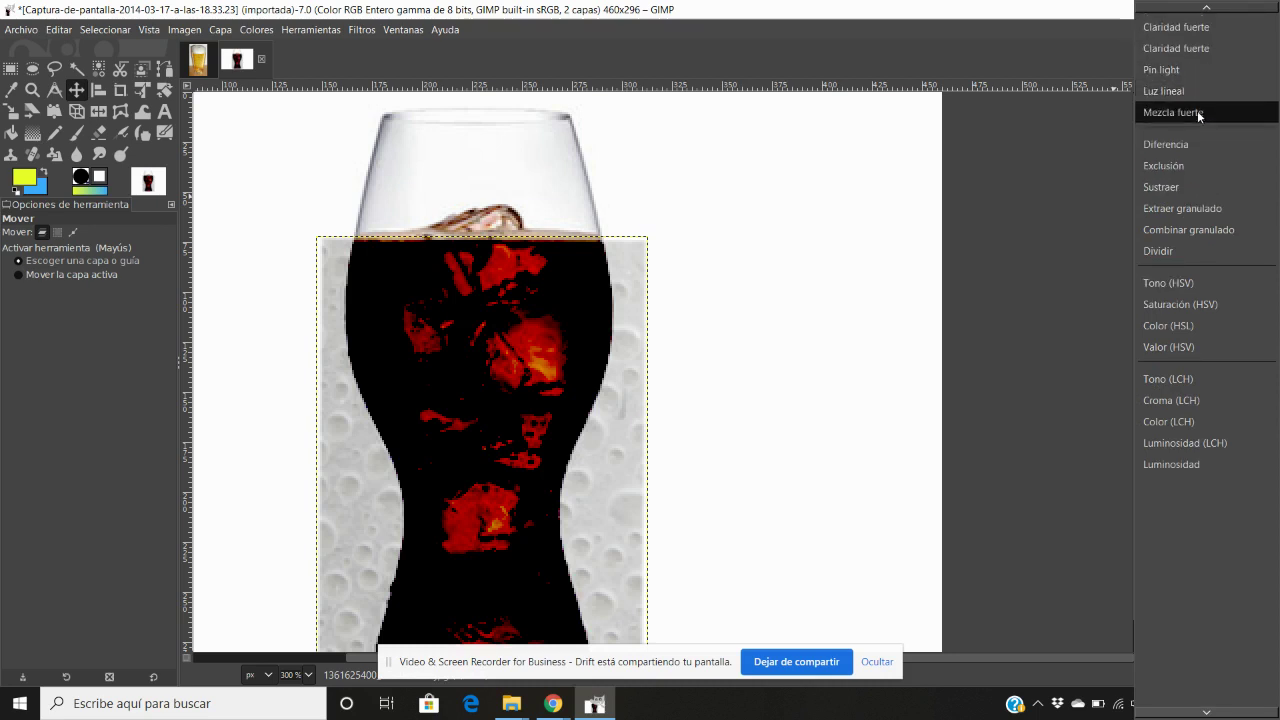
click(1199, 114)
click(1219, 66)
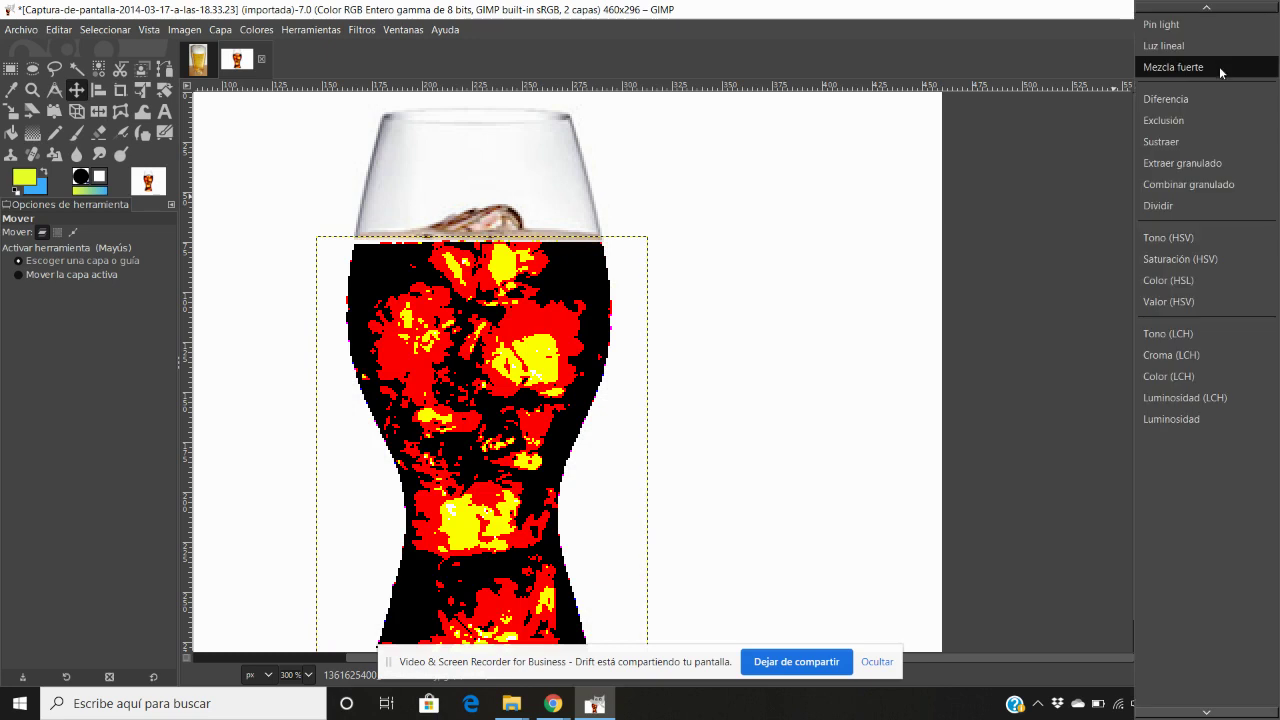
click(1177, 45)
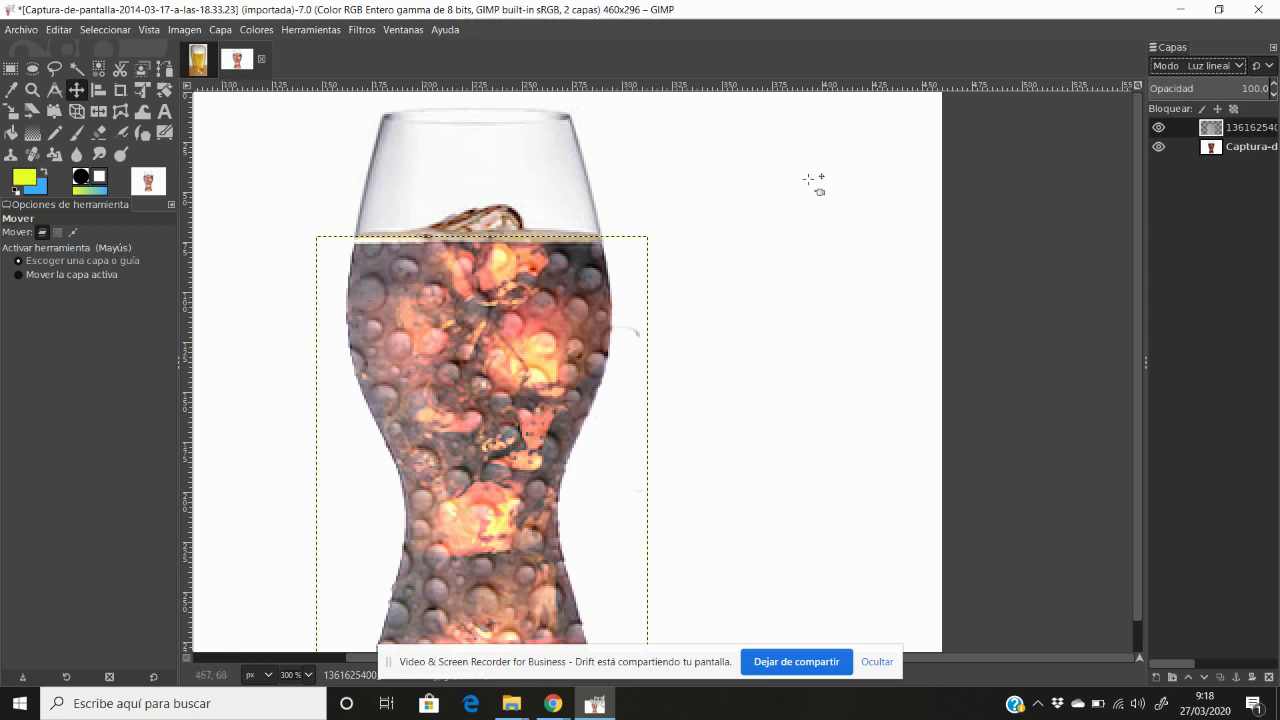
- Open the Desktop file 29906.jpg, the New York skyline photo, as a new image
click(30, 28)
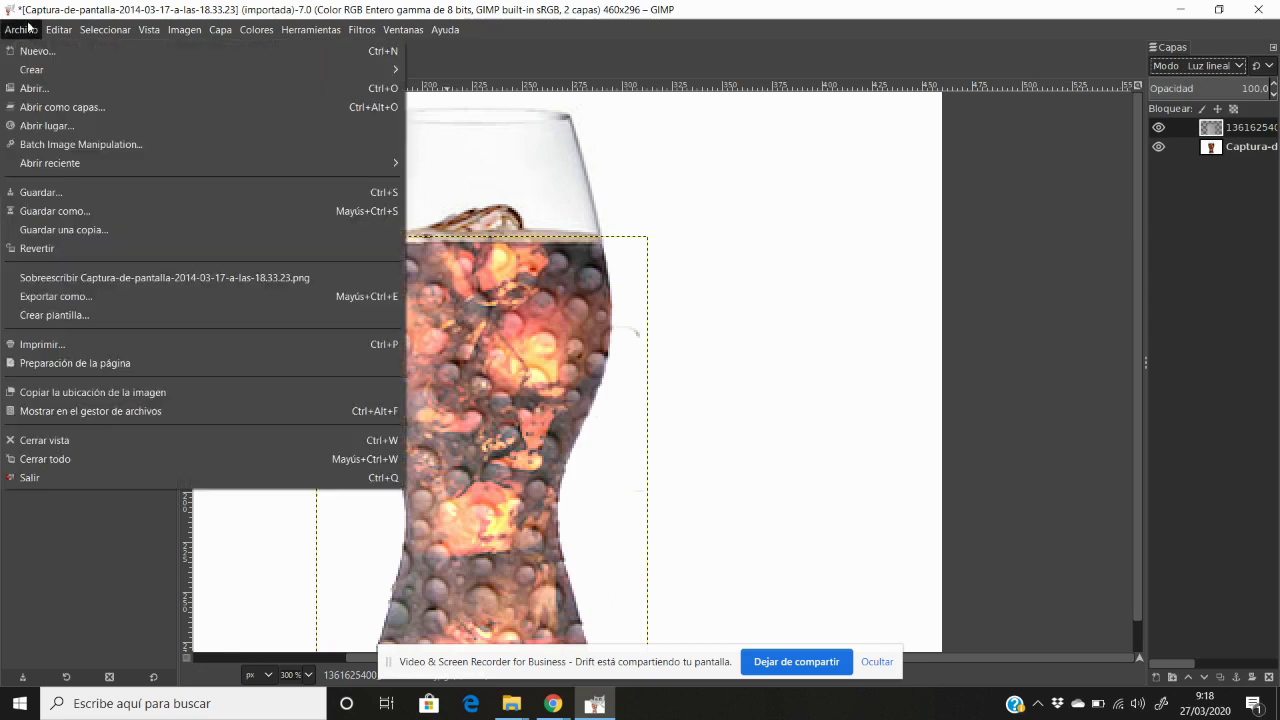
click(57, 88)
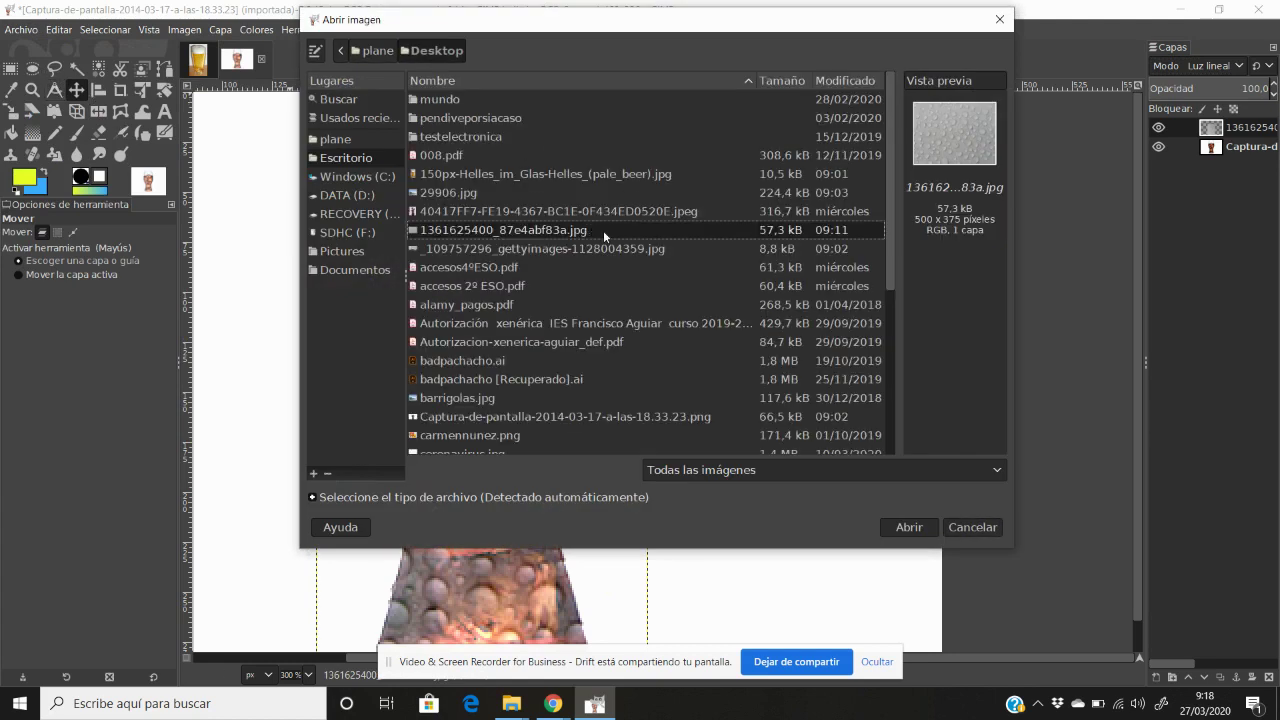
scroll(592, 280, down, 1)
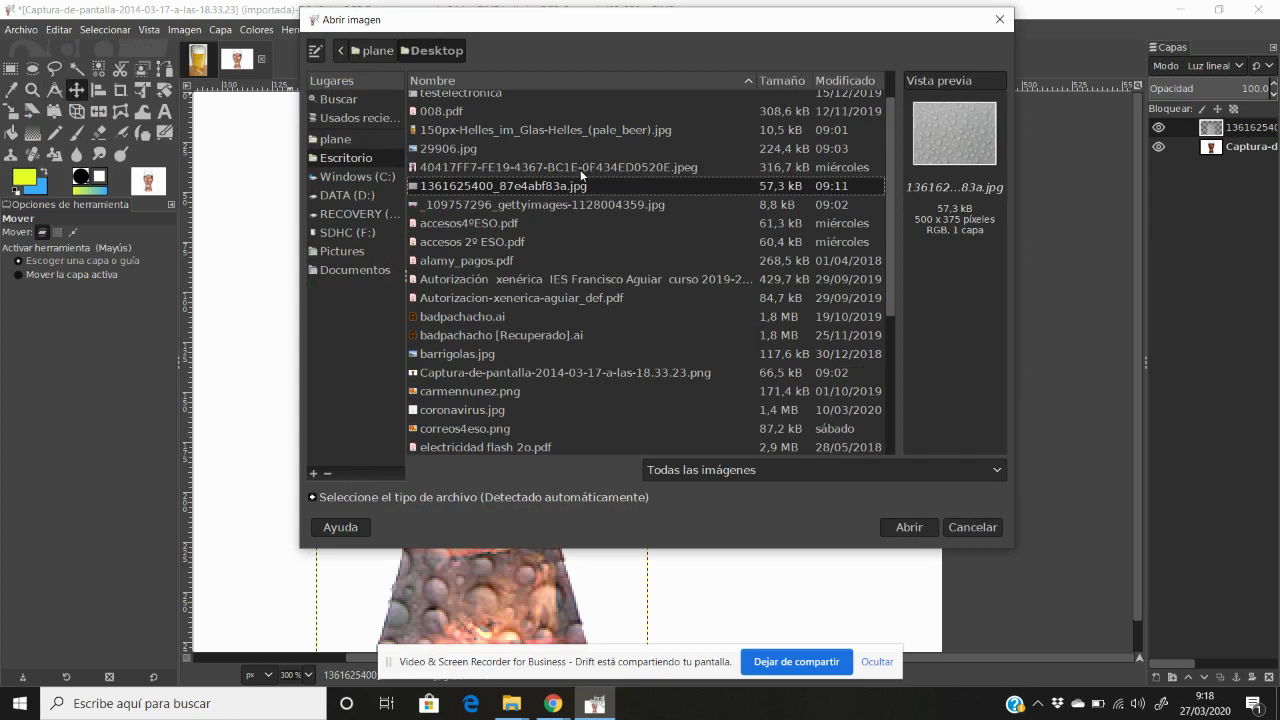
click(459, 151)
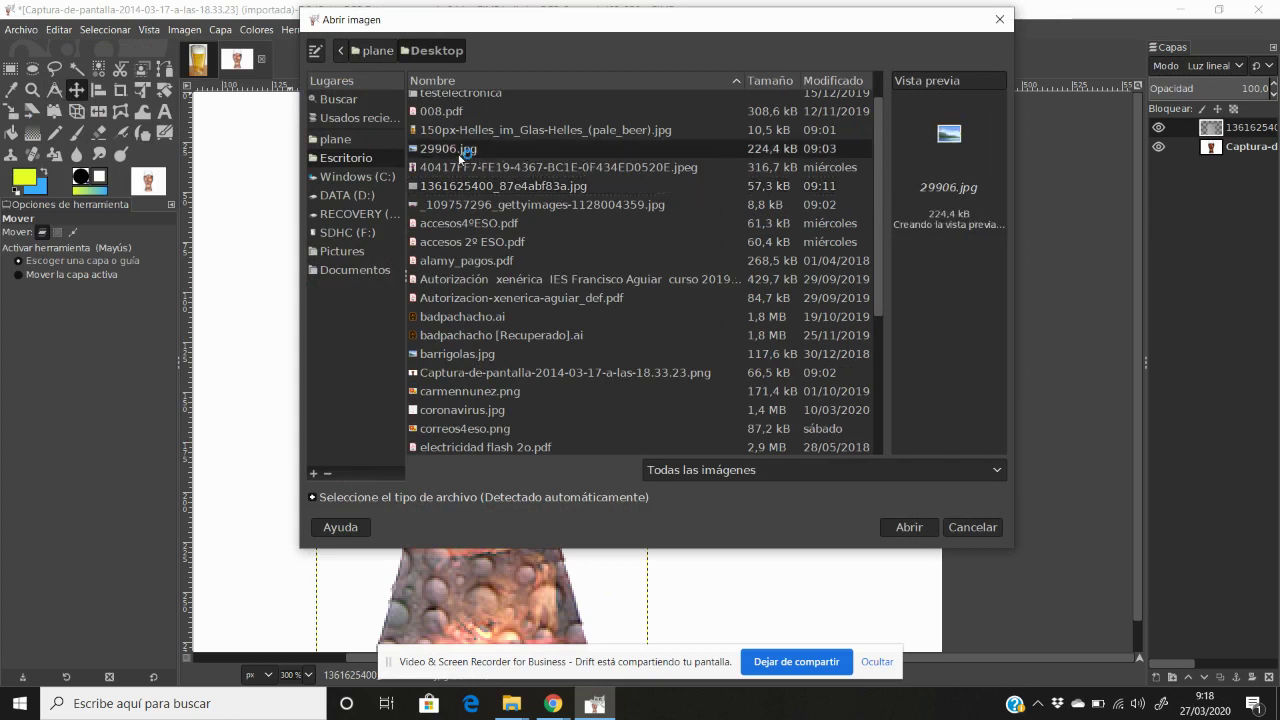
click(903, 527)
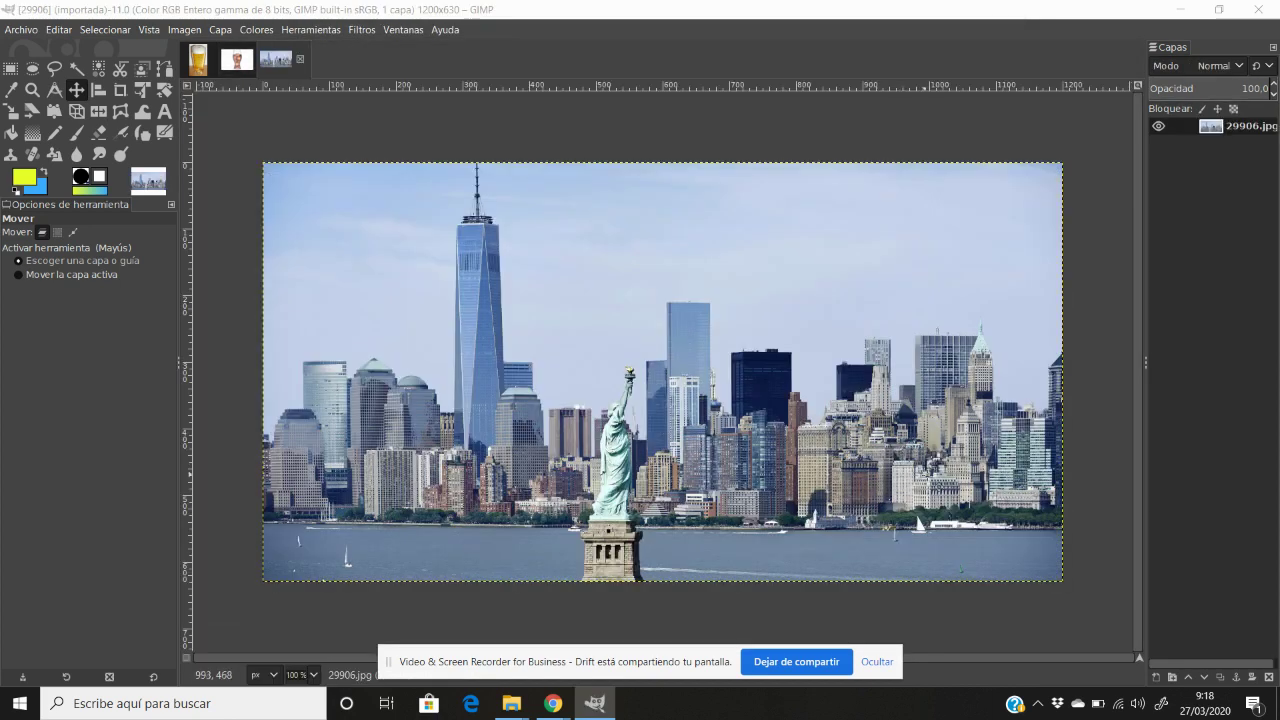
- Add _109757296_gettyimages-1128004359.jpg as a layer on the skyline image
click(24, 29)
click(60, 107)
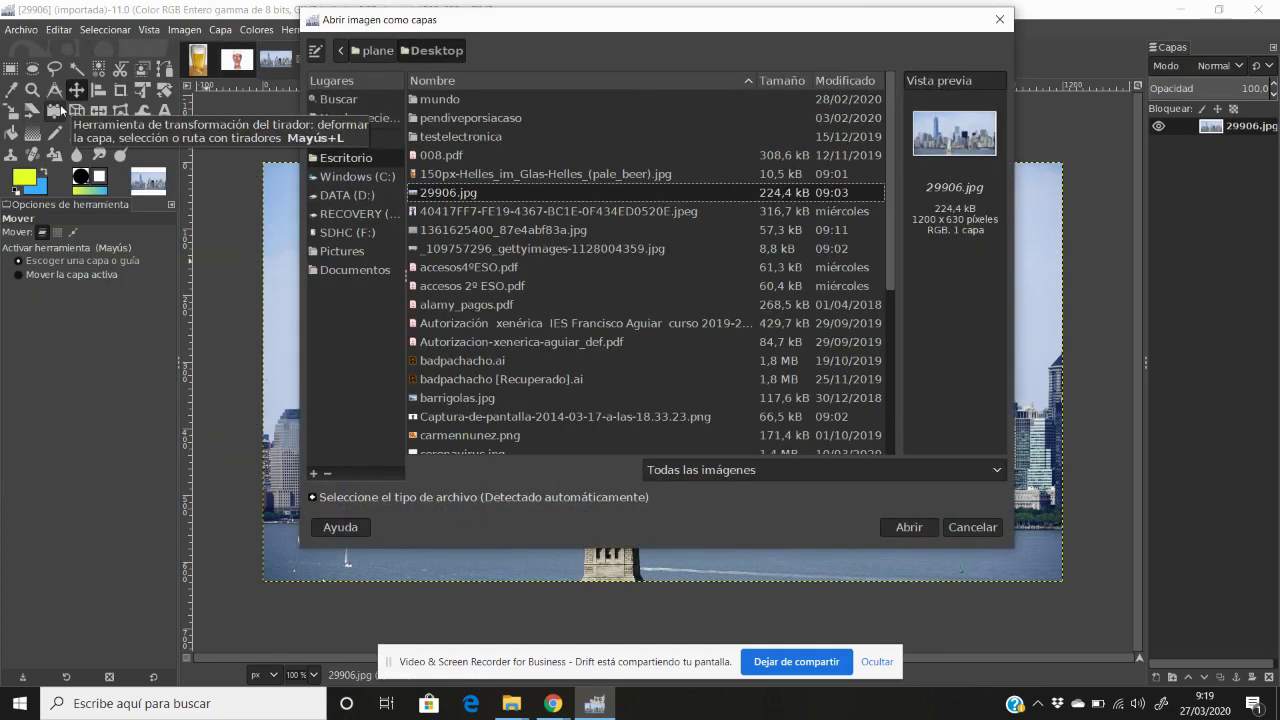
click(535, 250)
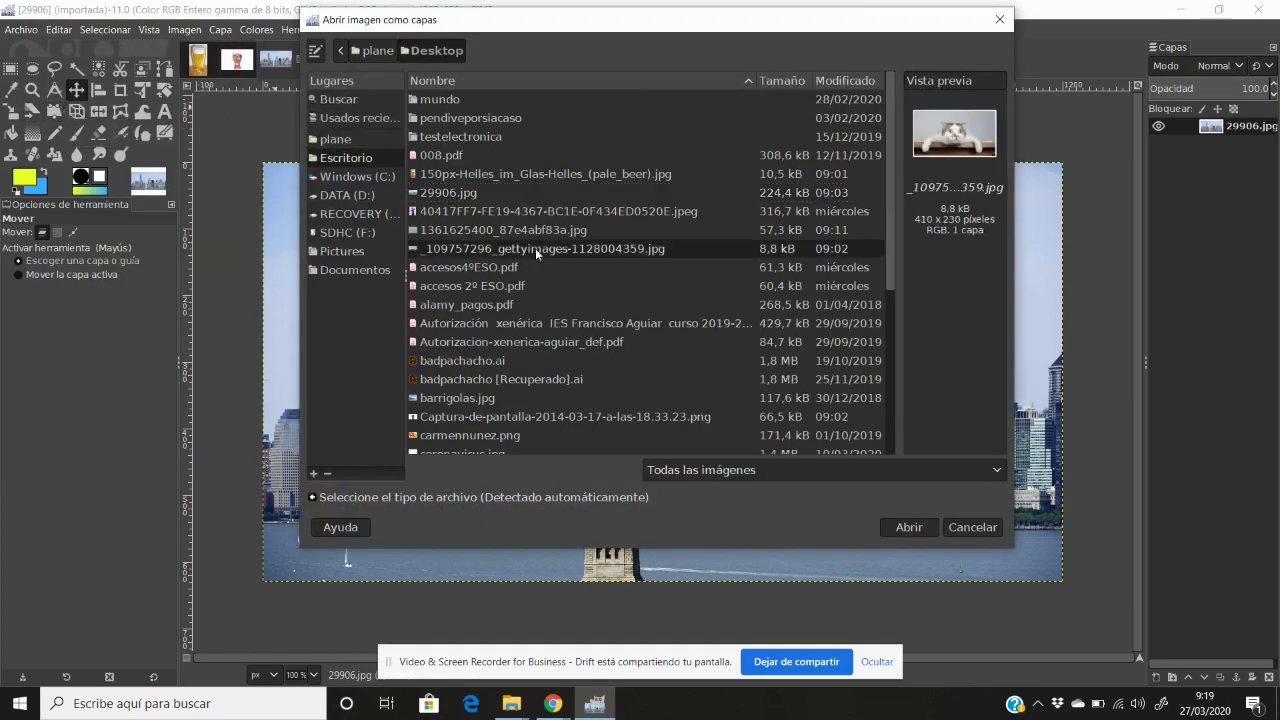
click(907, 528)
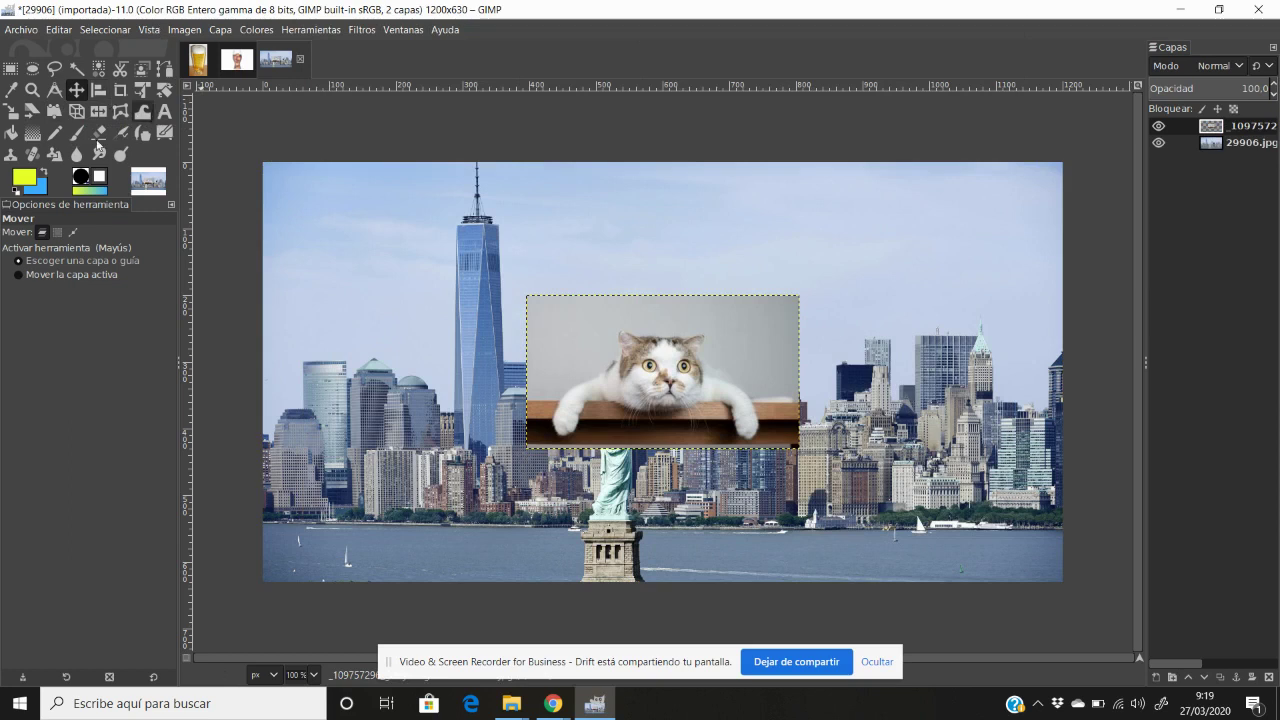
click(11, 110)
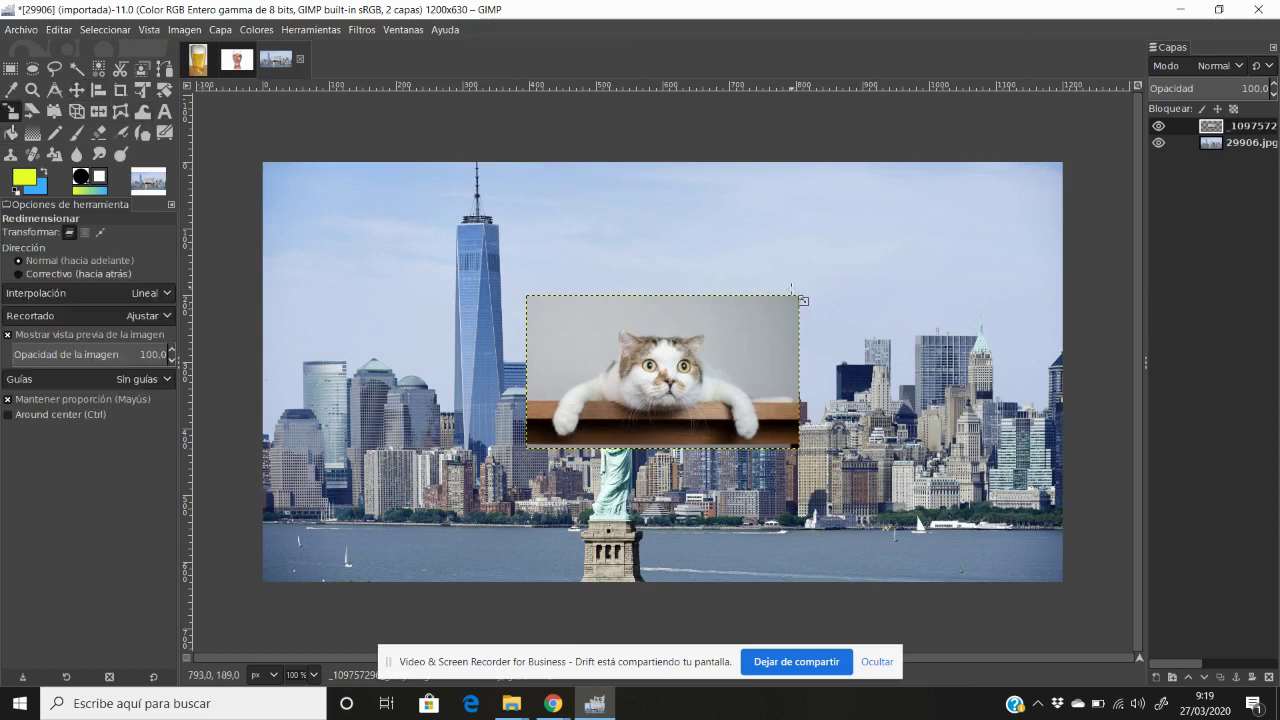
- Enlarge the cat layer to 791 × 444 at upper right, trying 60% opacity before returning to 100%
drag(791, 290, 1027, 152)
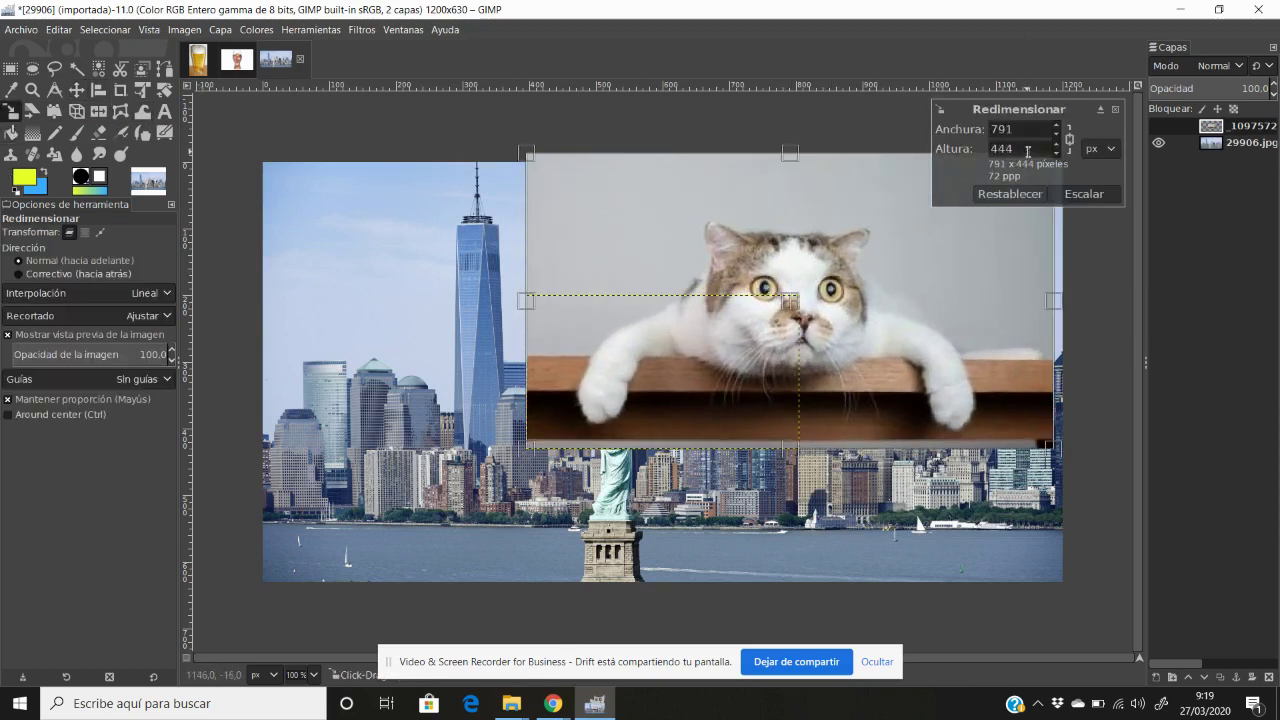
click(1083, 195)
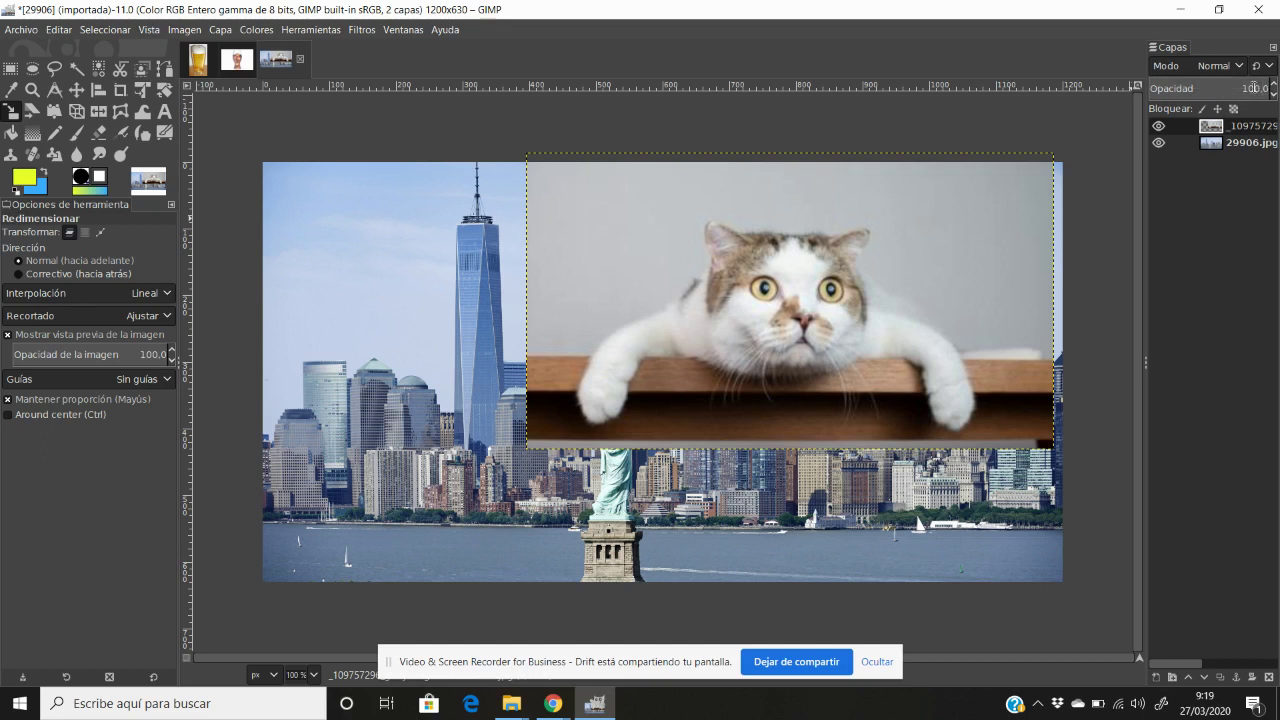
text(60)
key(Return)
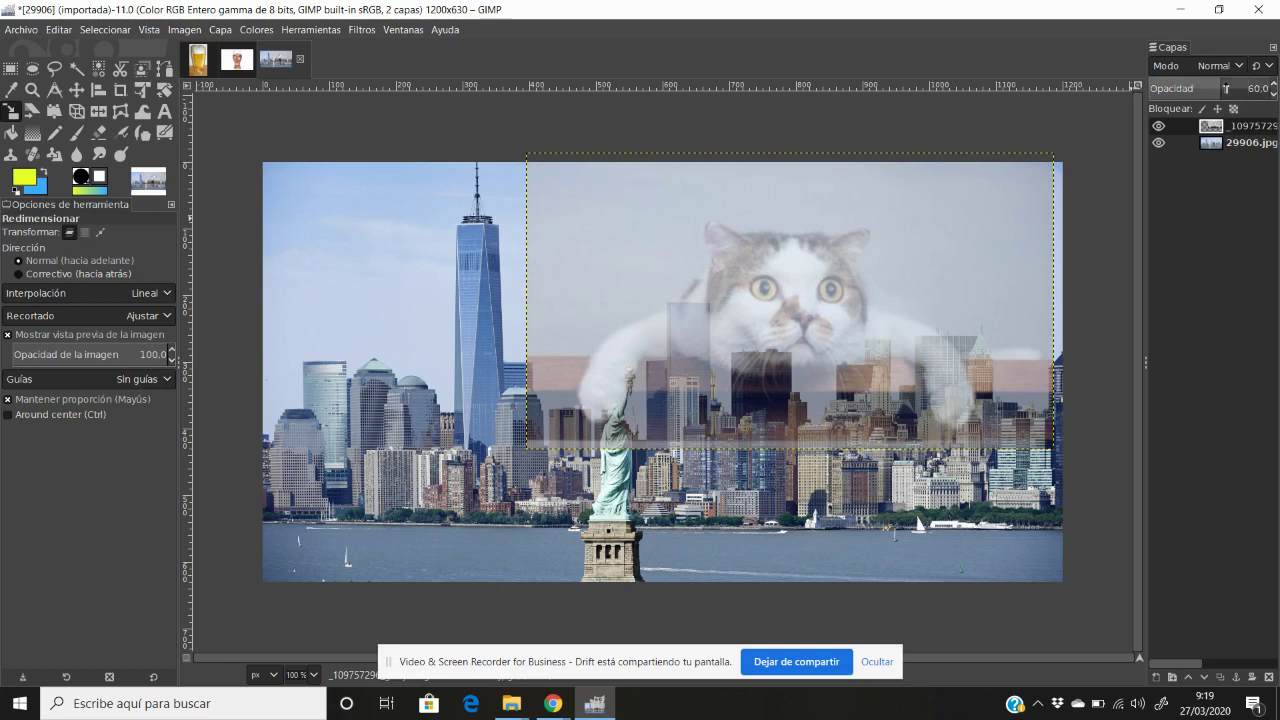
drag(1215, 86, 1272, 86)
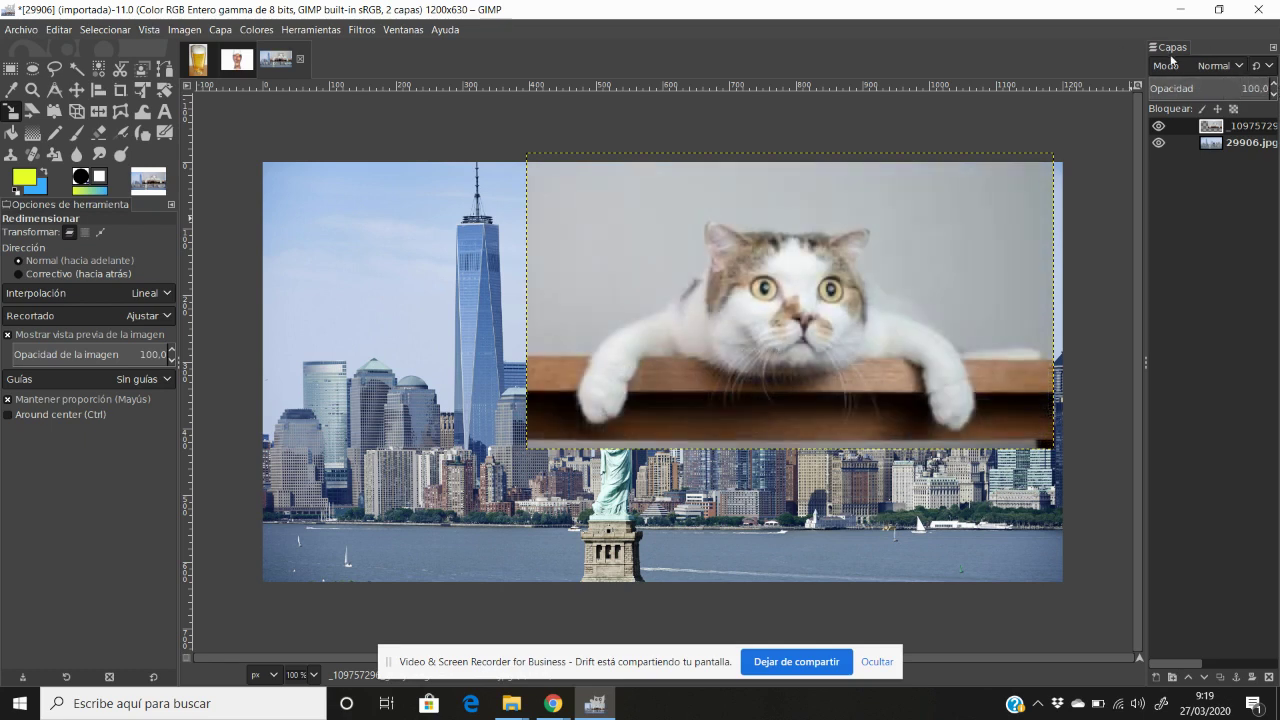
click(1241, 70)
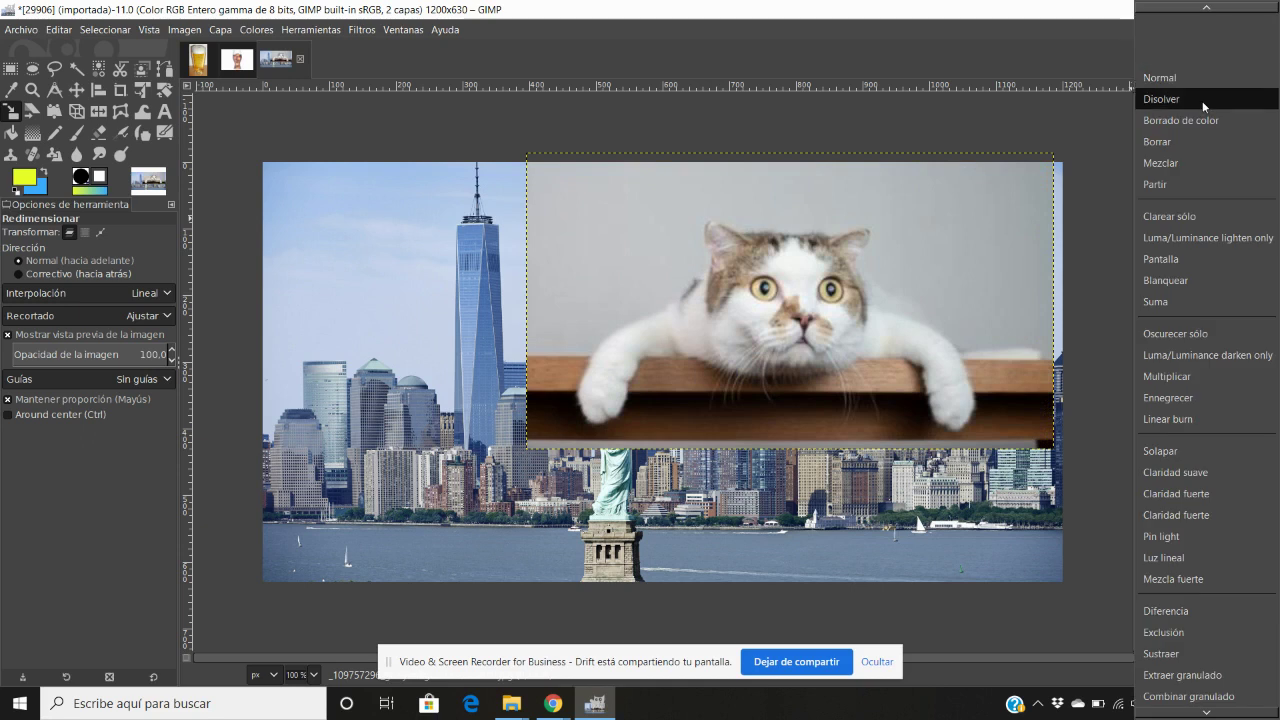
click(1203, 101)
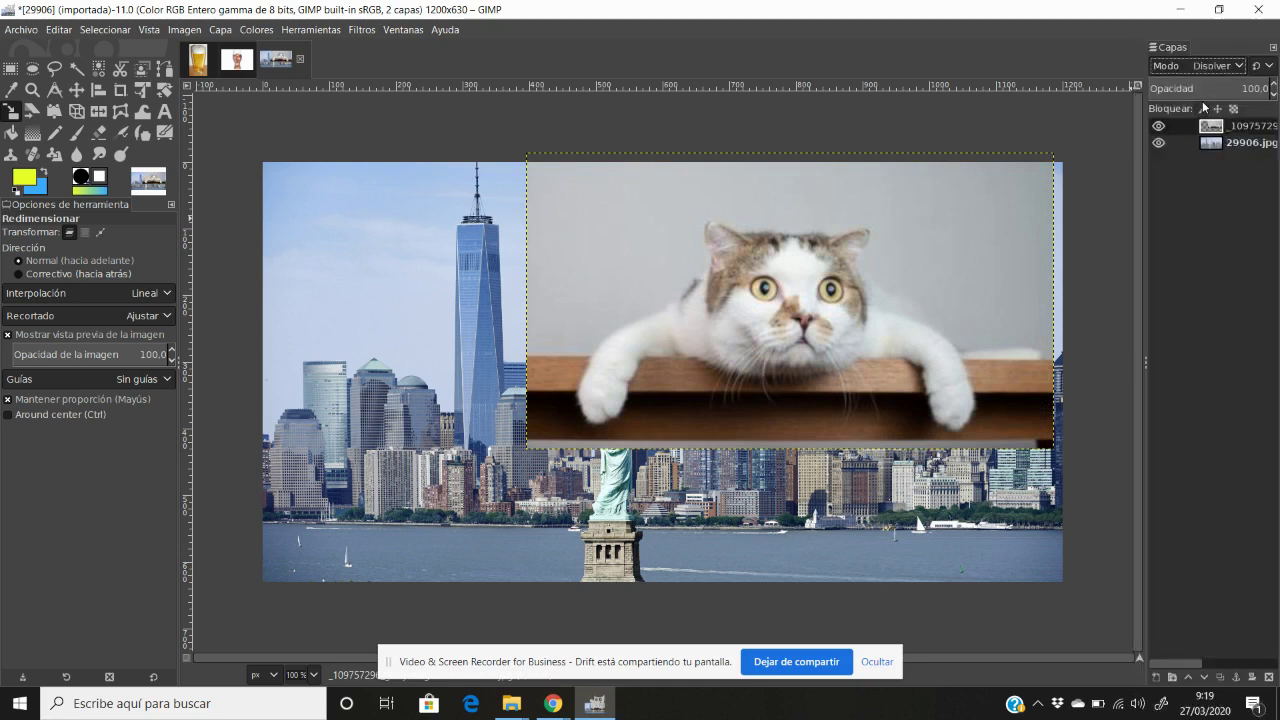
click(1240, 67)
click(1228, 102)
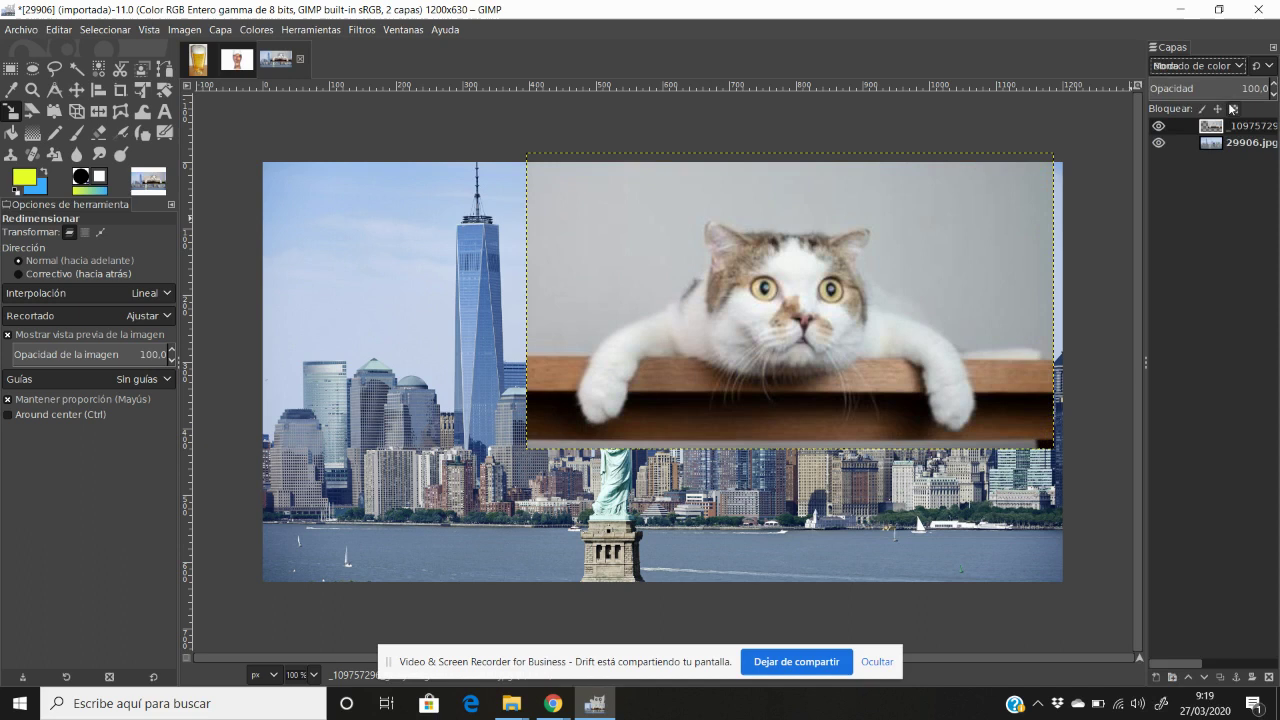
click(1240, 67)
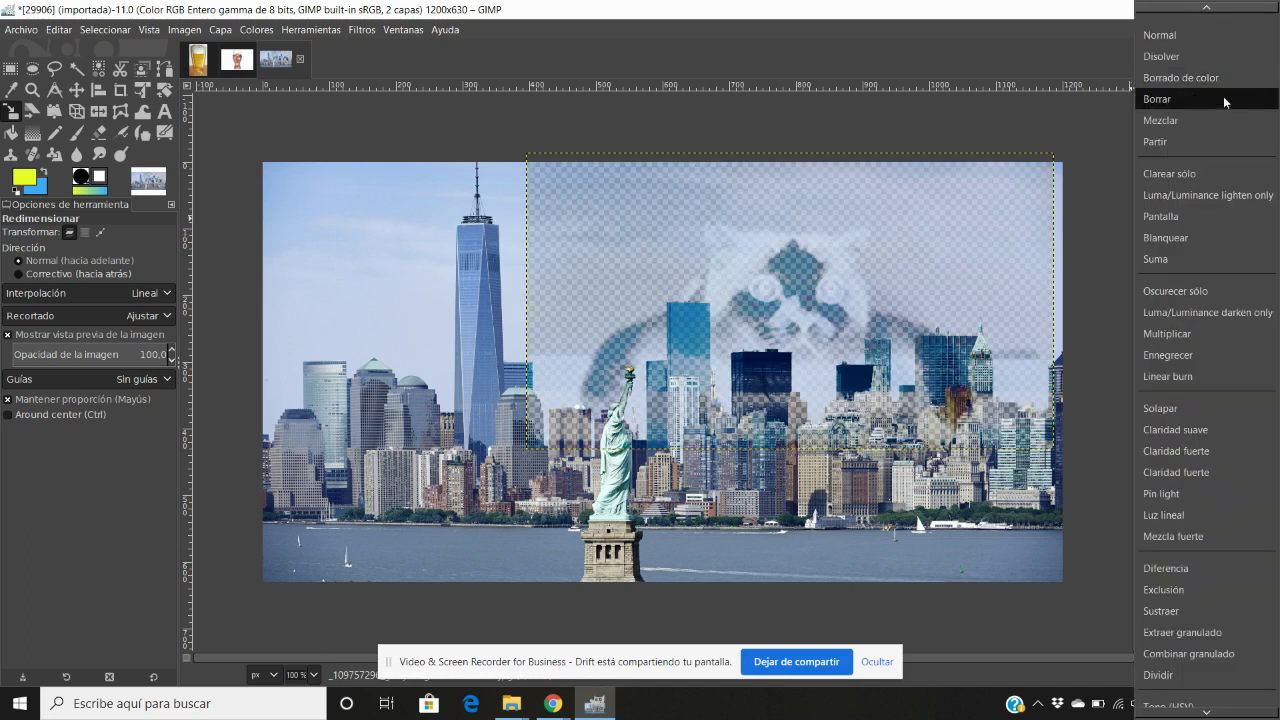
click(1223, 96)
click(1240, 67)
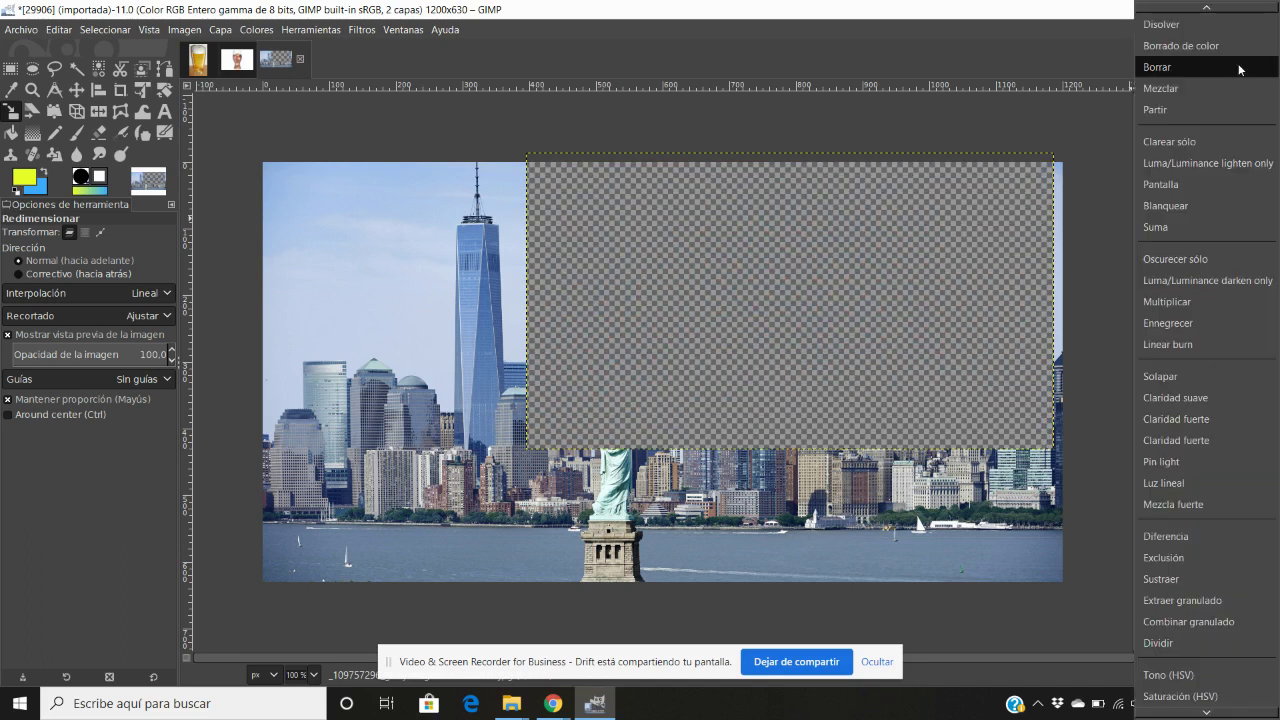
click(1197, 142)
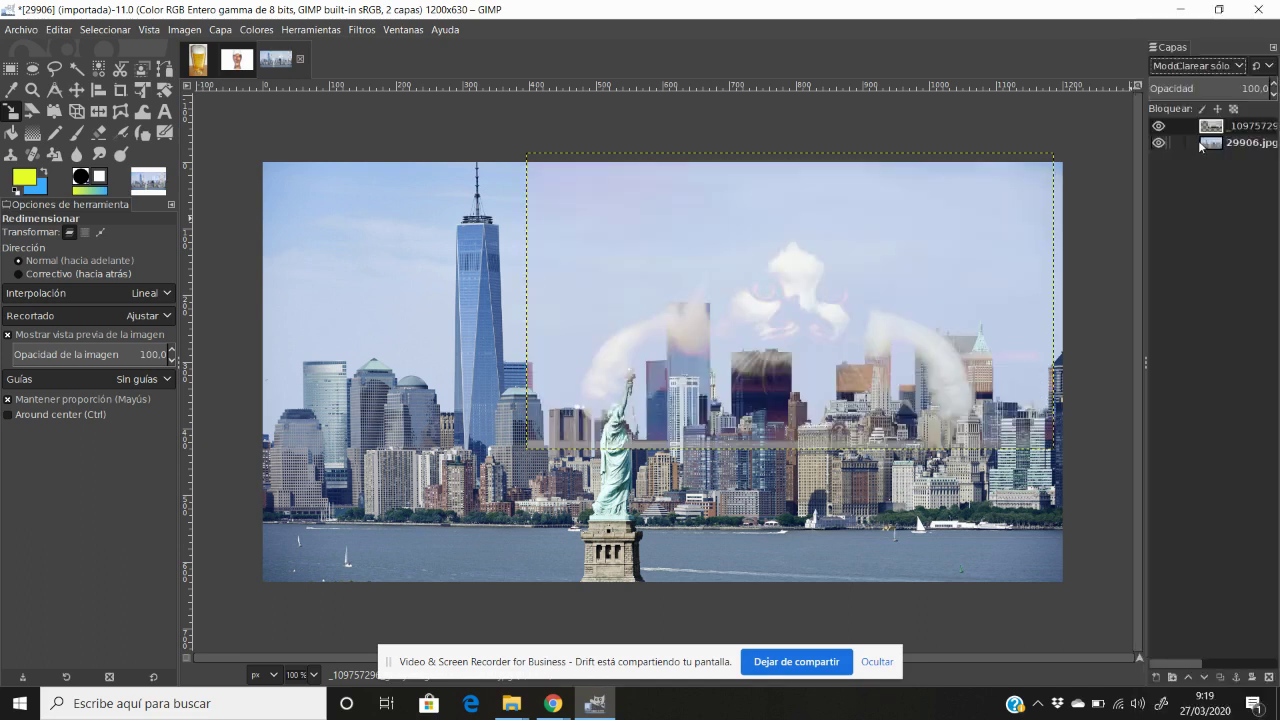
click(1240, 66)
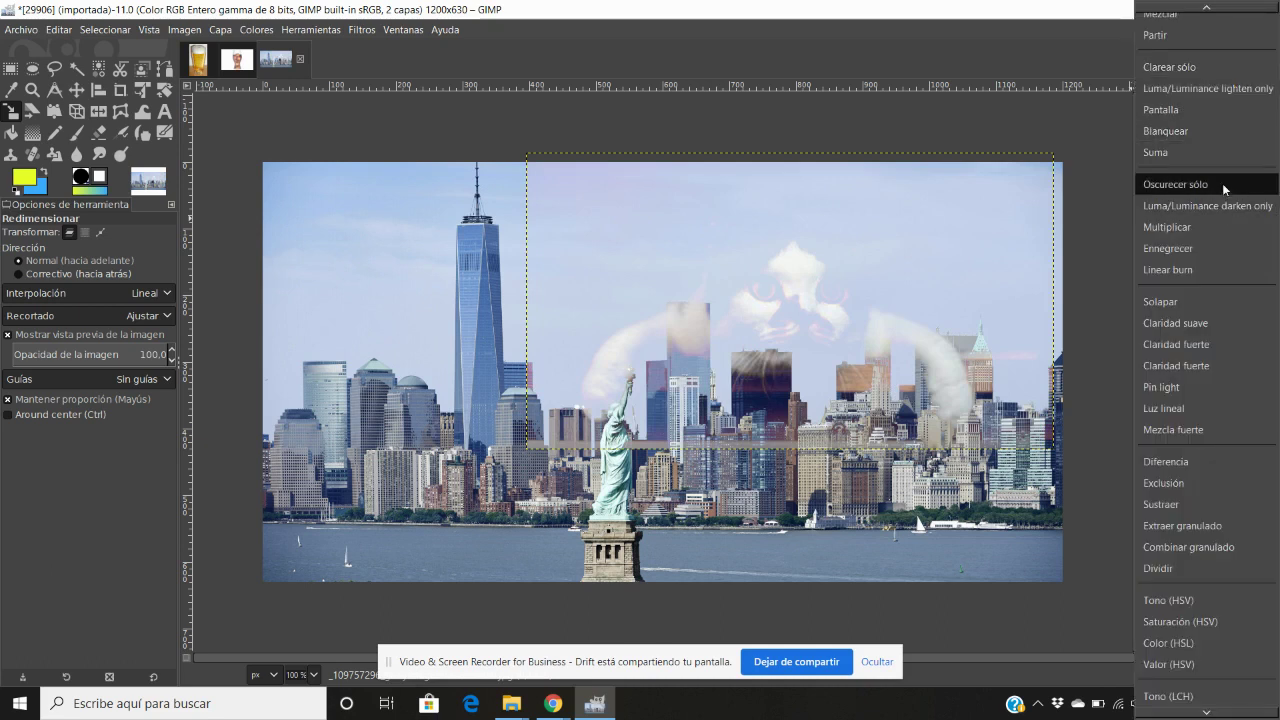
click(1201, 151)
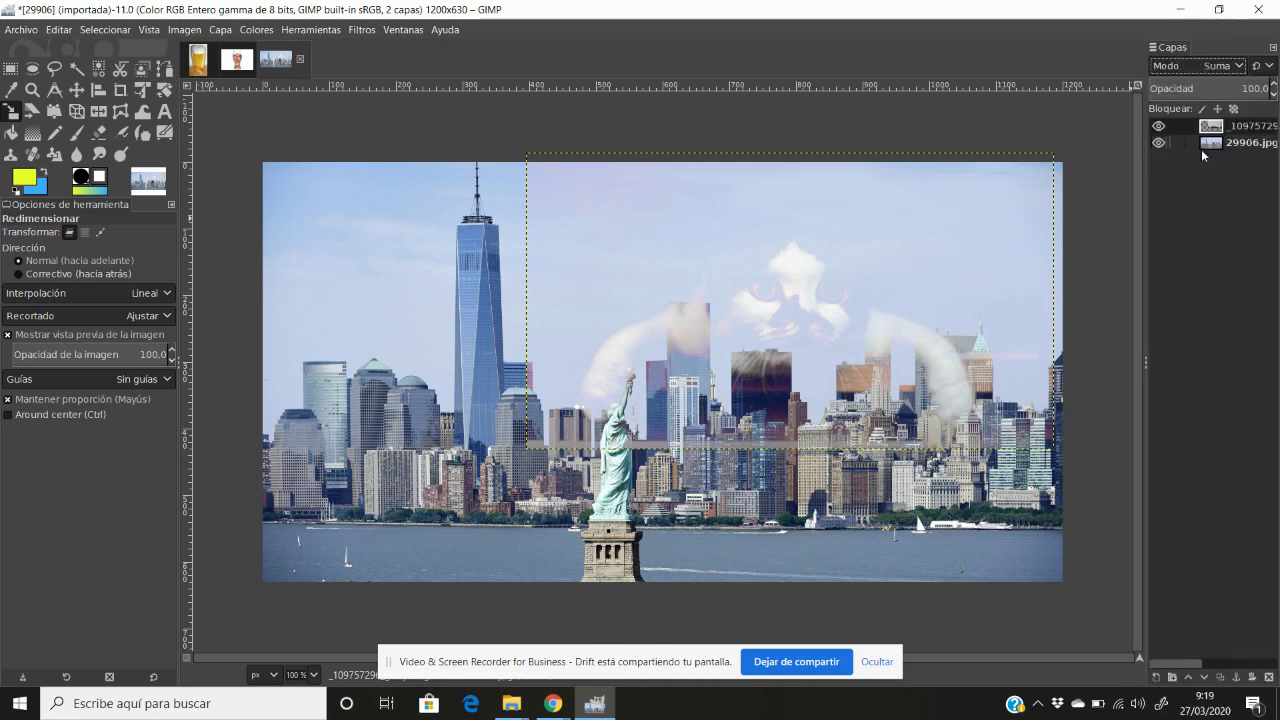
click(1238, 67)
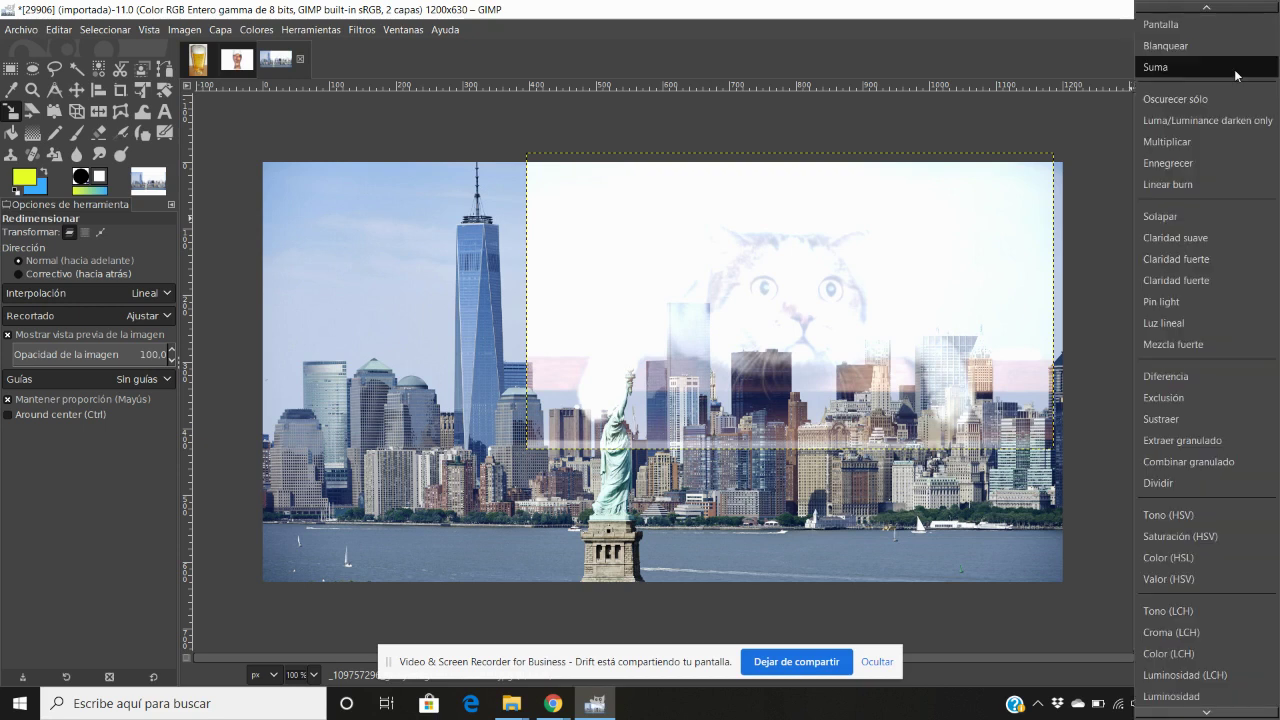
click(1198, 216)
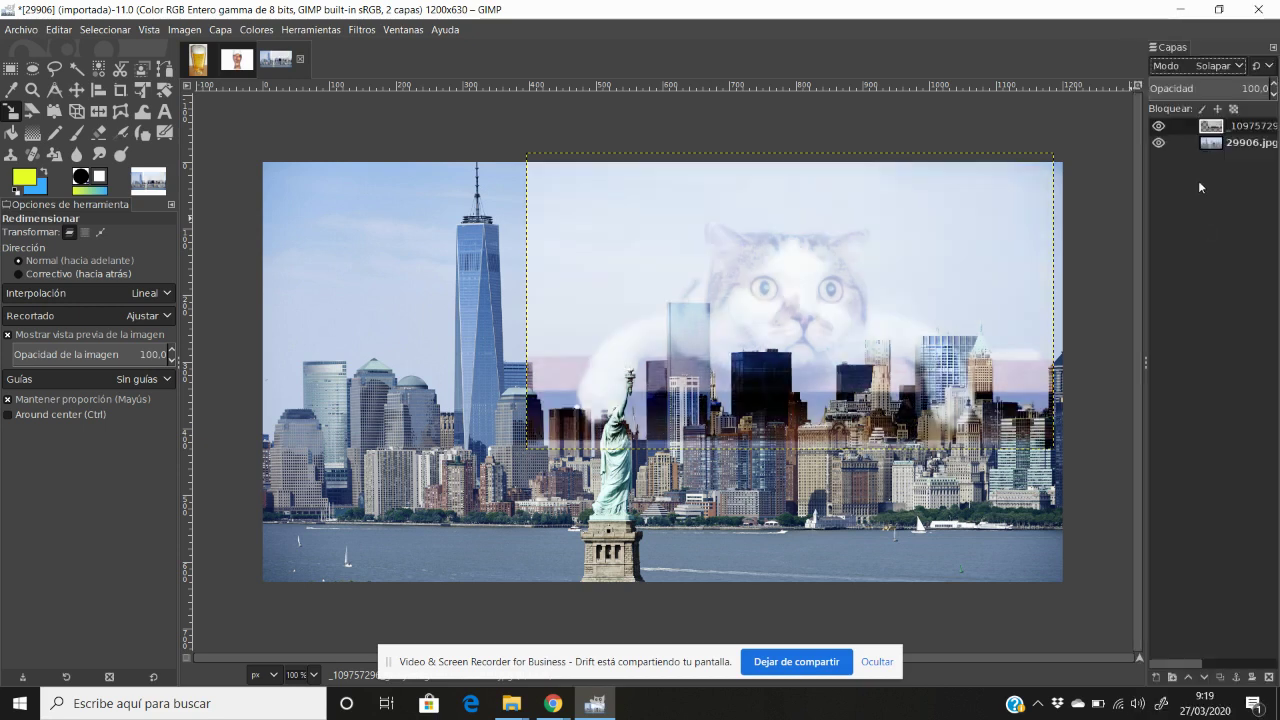
click(1233, 65)
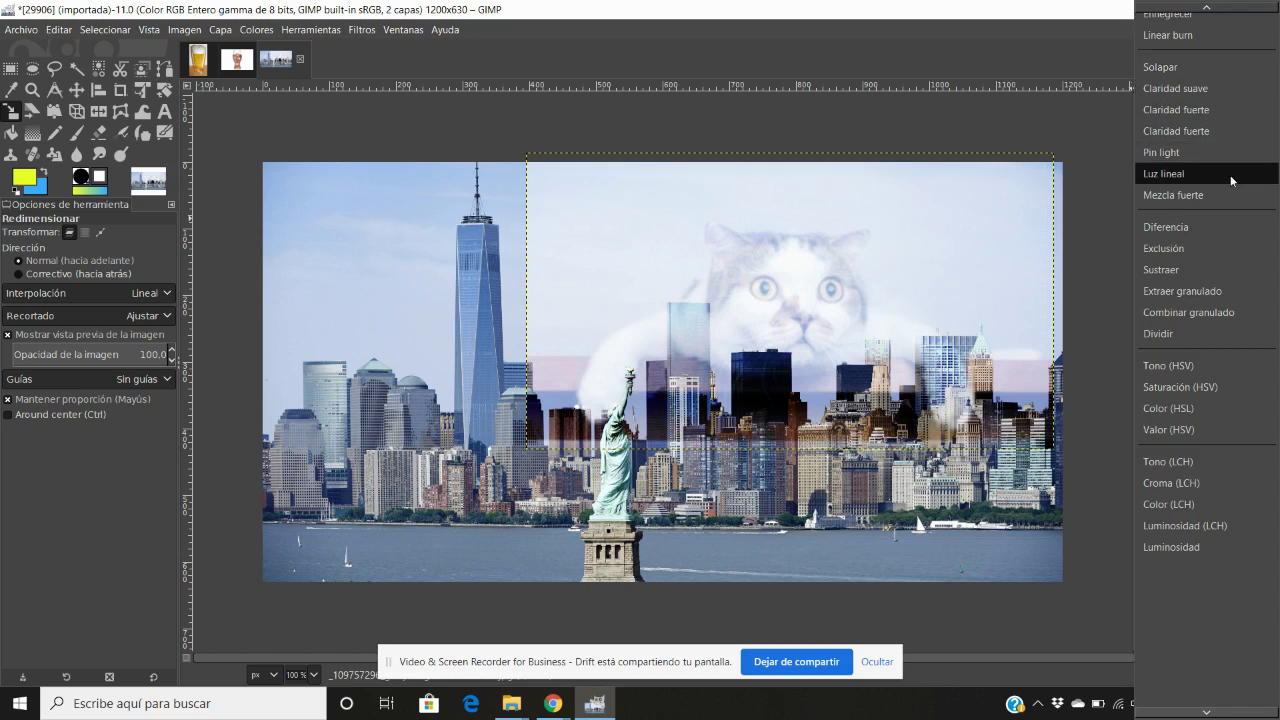
click(1183, 250)
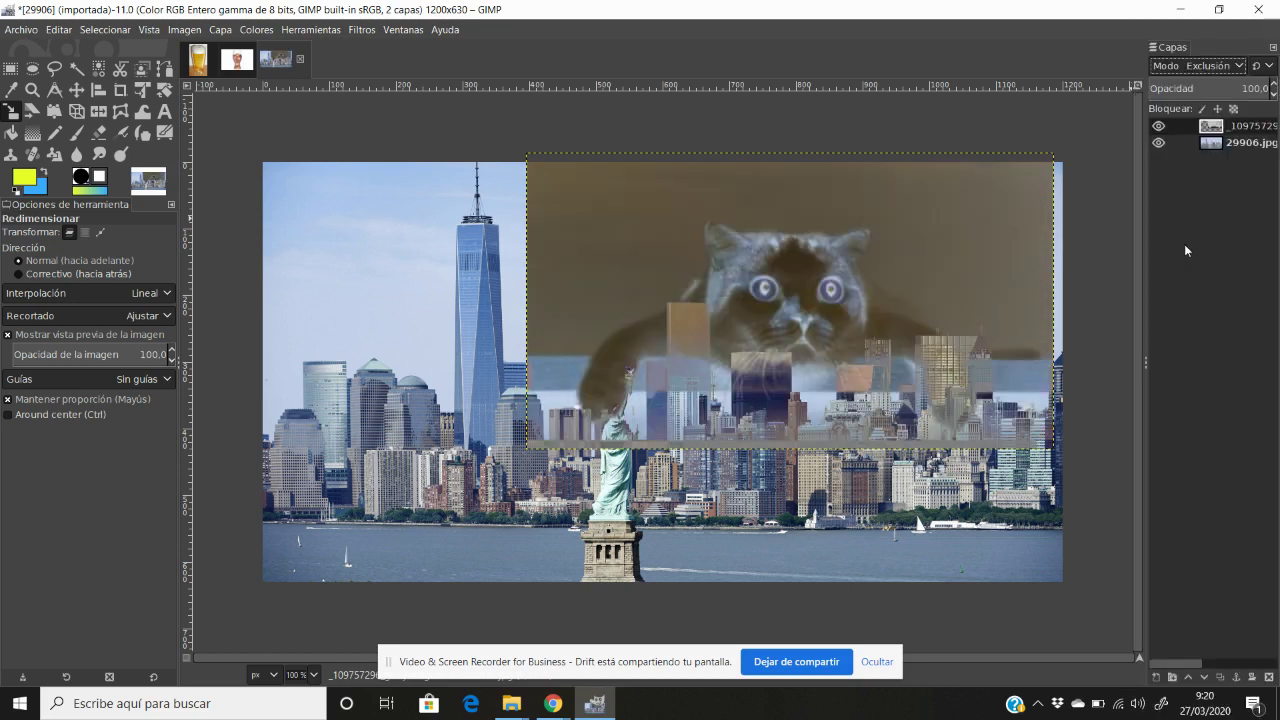
double_click(1251, 128)
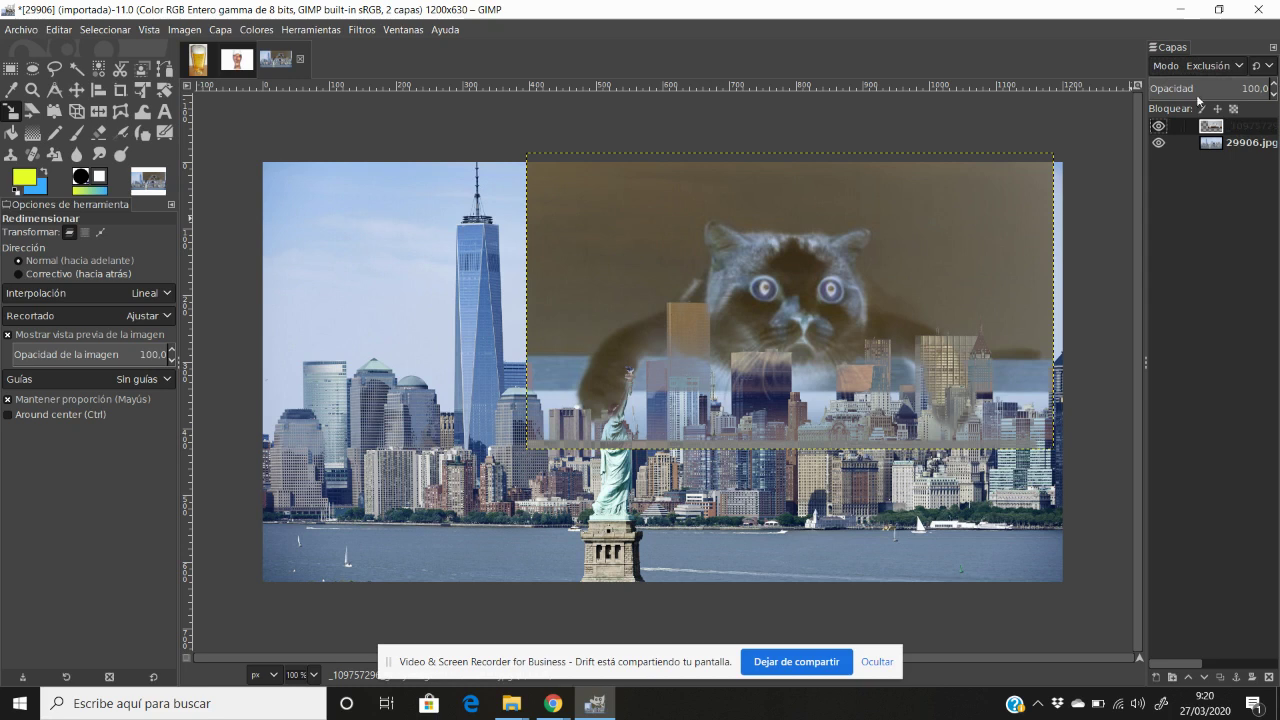
click(1239, 66)
scroll(1216, 76, up, 1)
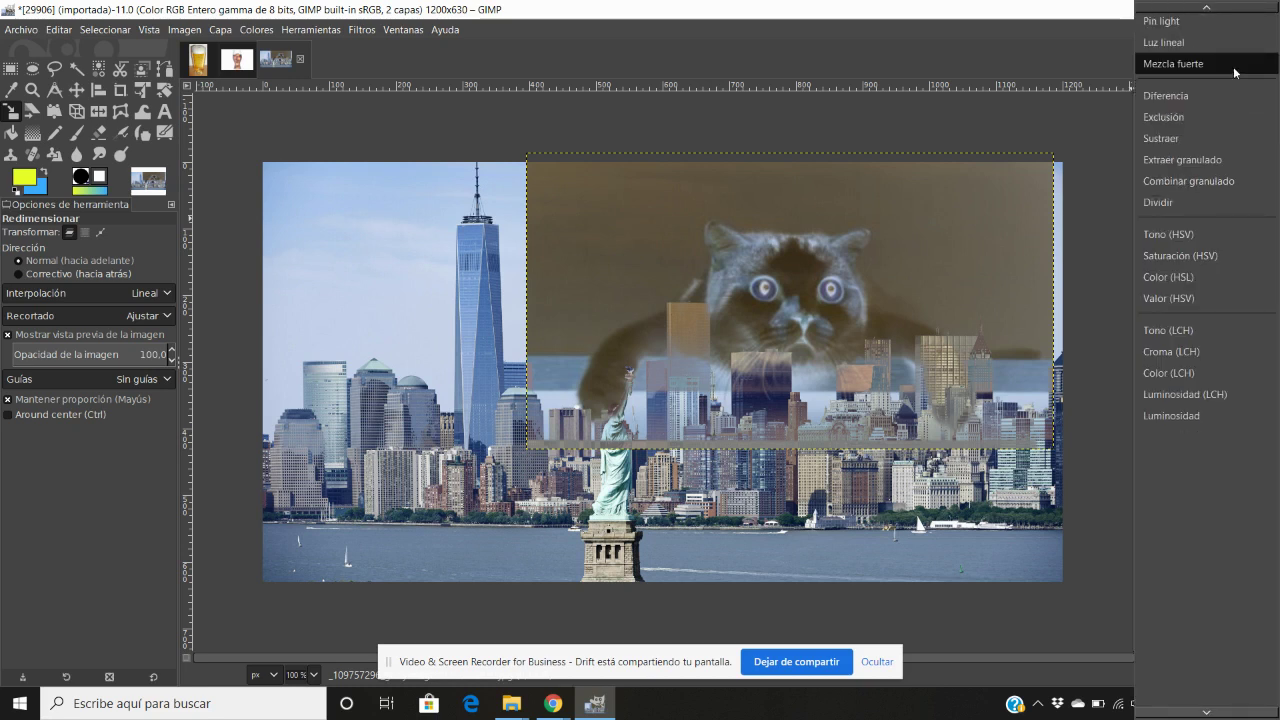
scroll(1218, 96, up, 4)
scroll(1218, 96, up, 2)
scroll(1218, 96, up, 2)
scroll(1218, 96, up, 2)
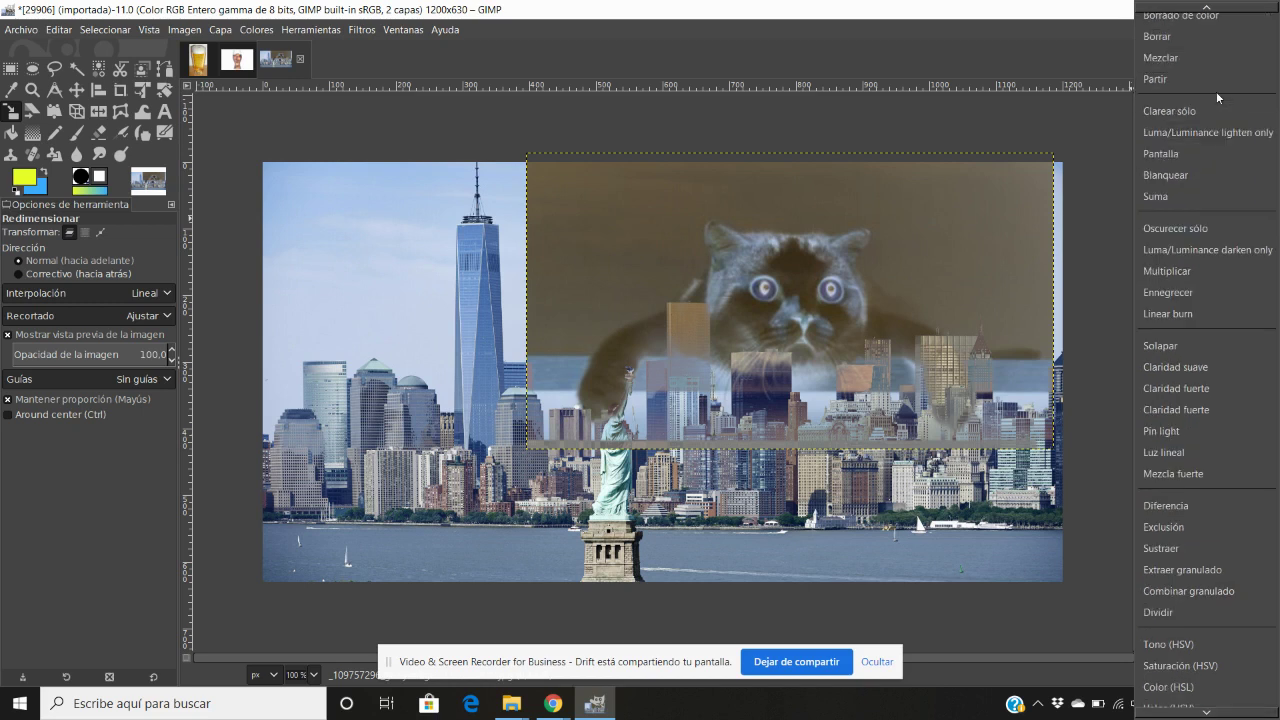
scroll(1218, 96, up, 2)
click(1191, 22)
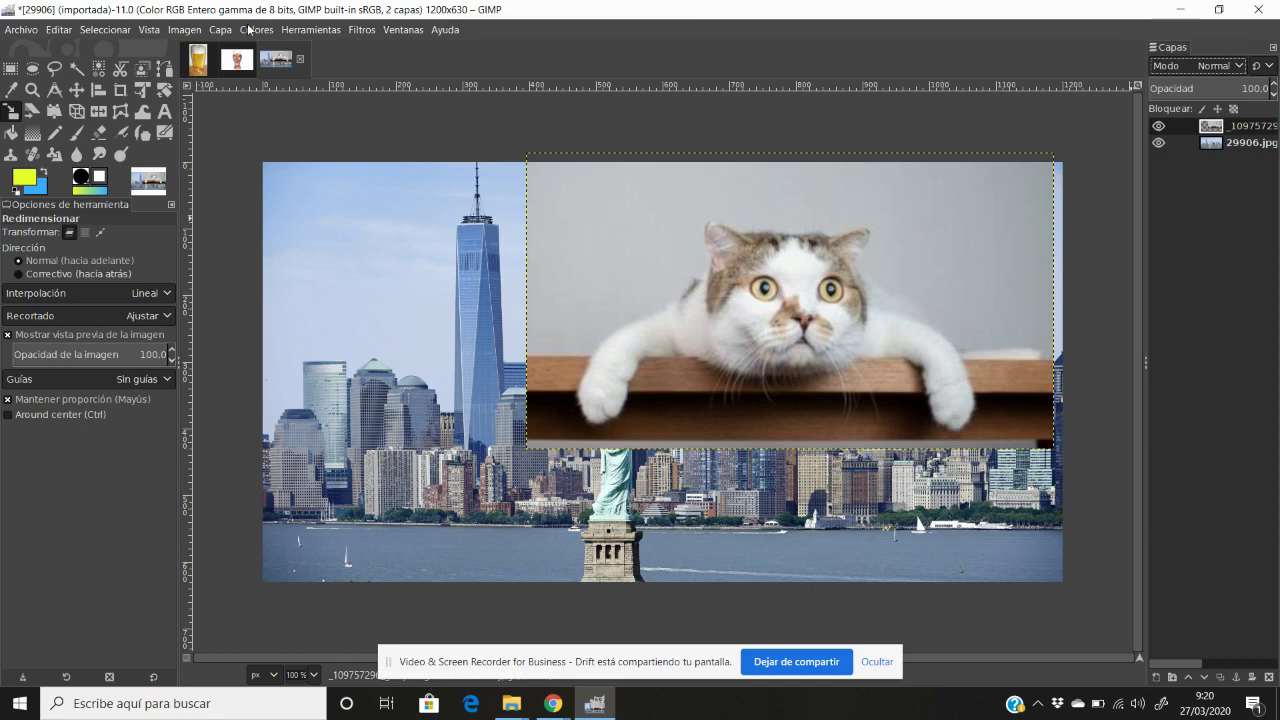
- Invert the cat layer's colours and set its blend mode to Diferencia
click(252, 30)
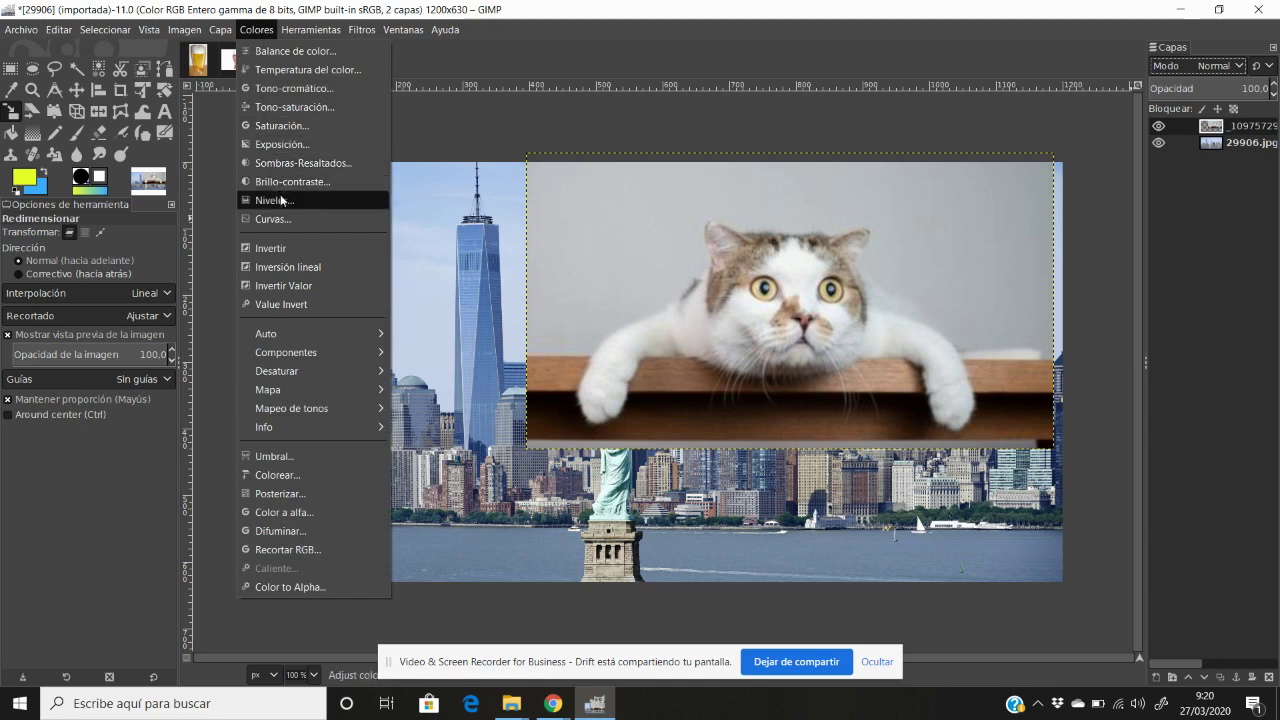
click(289, 249)
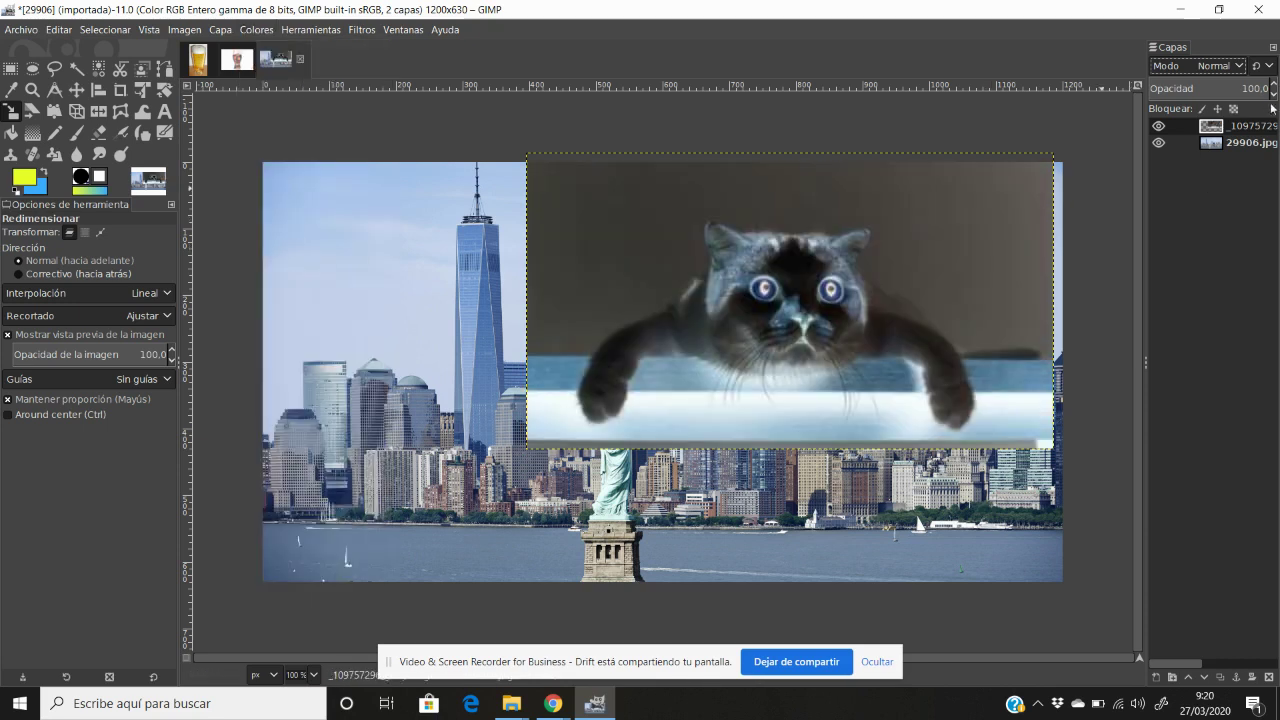
click(1240, 66)
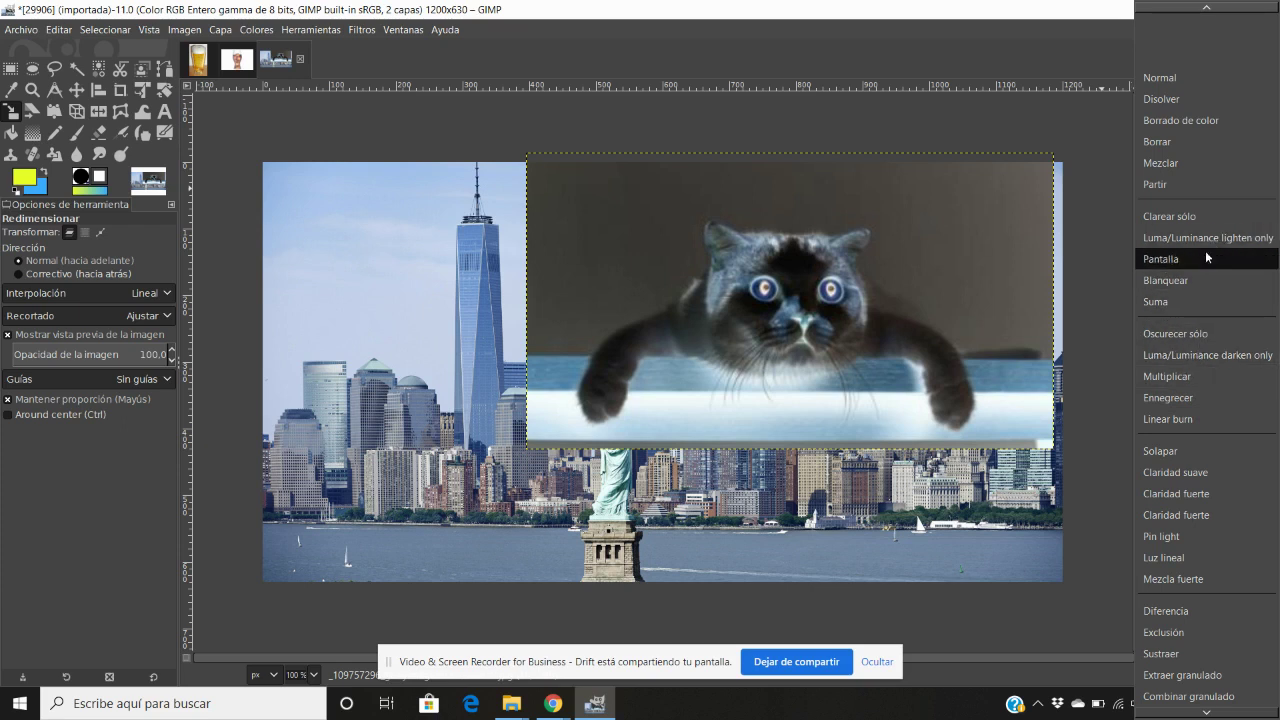
click(1213, 607)
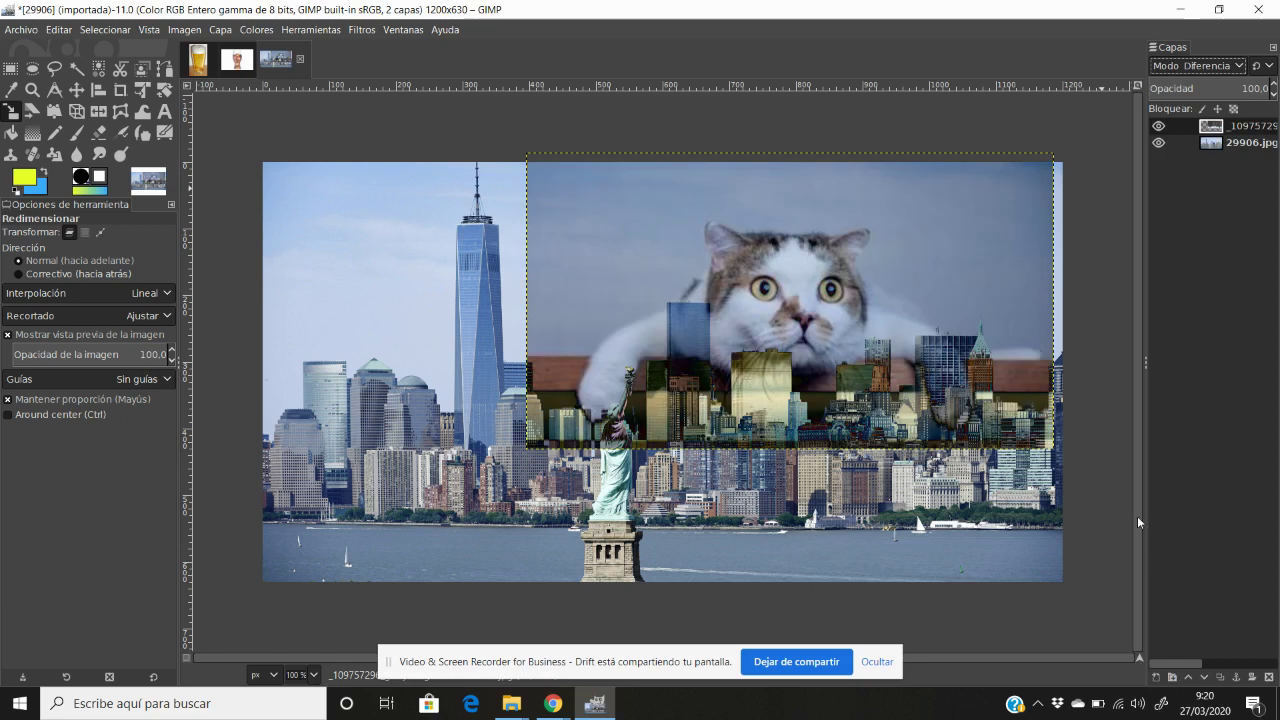
click(98, 132)
- With a 256-pixel eraser, erase the cat layer's lower-left edge and an arch beneath the cat
drag(105, 316, 72, 316)
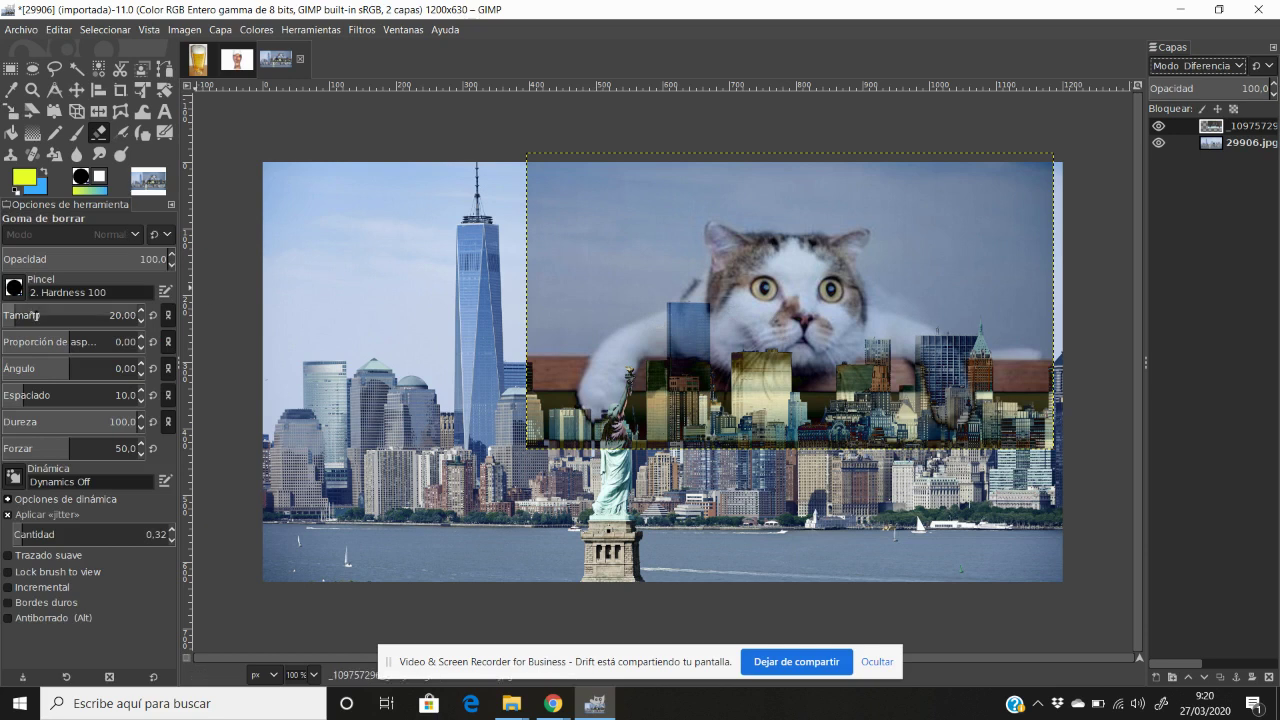
mouse_move(548, 285)
mouse_down()
mouse_move(633, 198)
mouse_move(493, 331)
mouse_move(866, 551)
mouse_up()
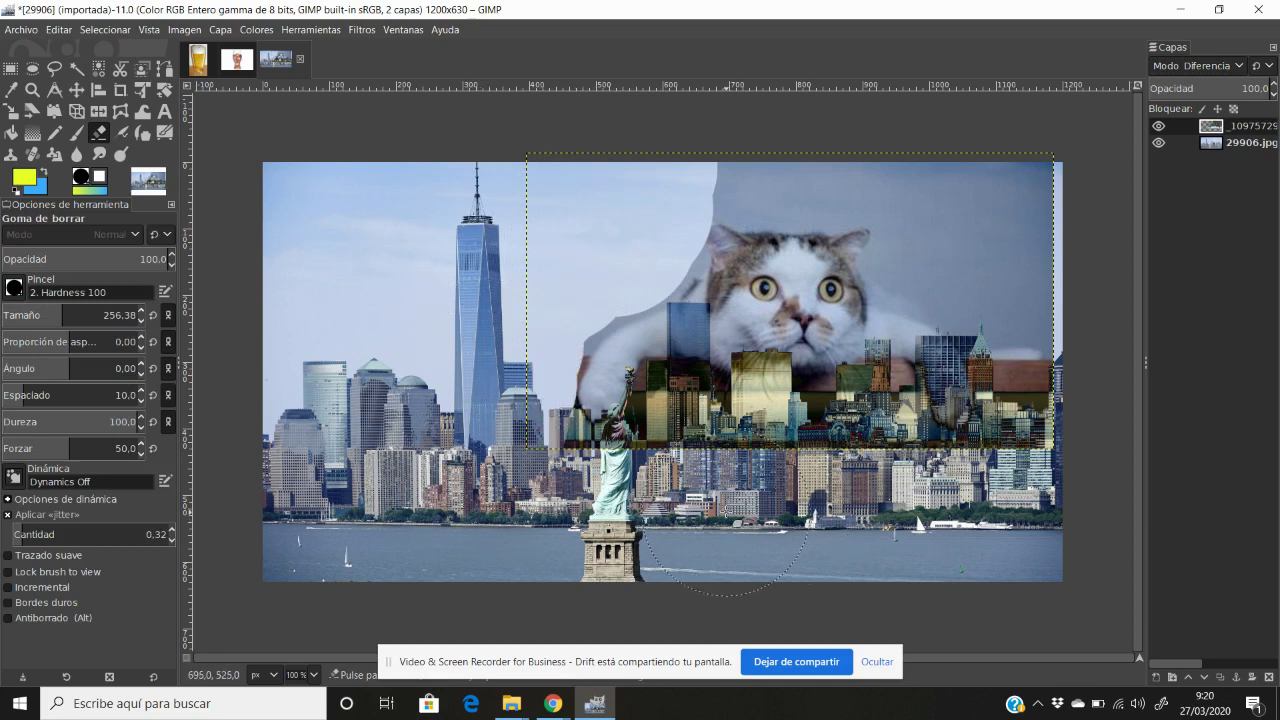
mouse_move(866, 551)
mouse_down()
mouse_move(760, 452)
mouse_move(1023, 472)
mouse_move(1035, 174)
mouse_up()
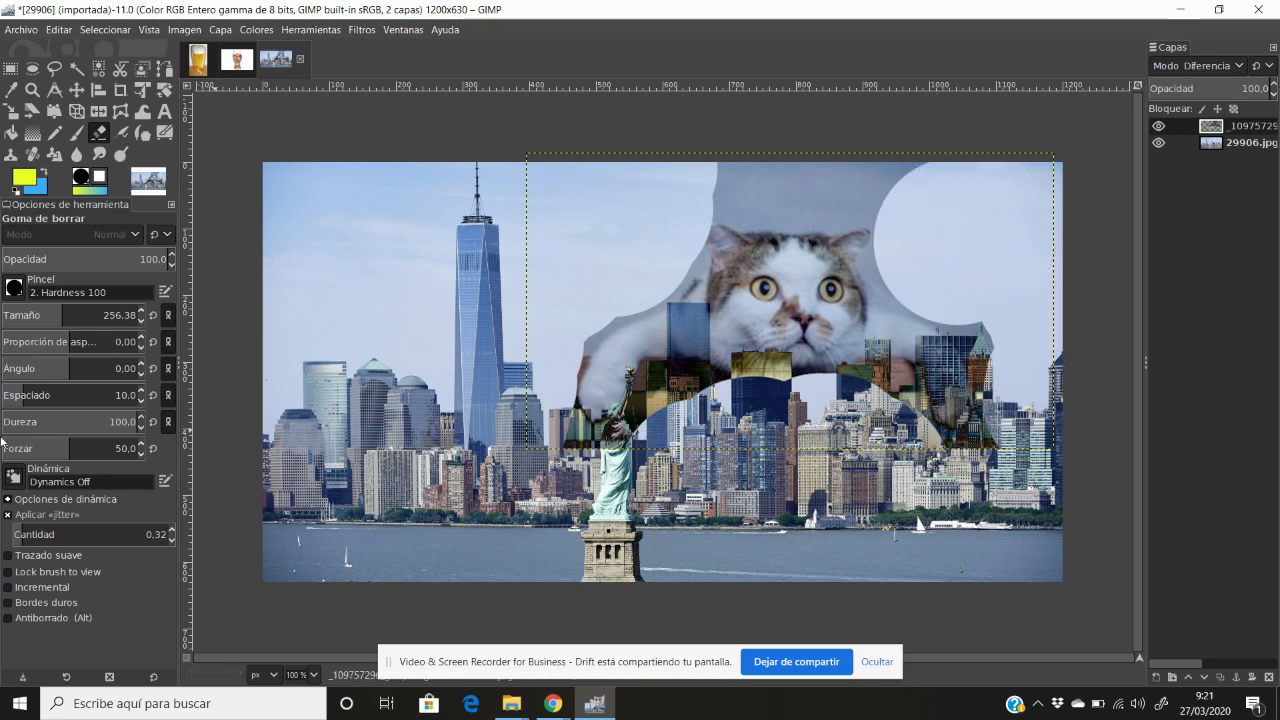
- Fuzzy-select and cut the grey patches above the cat's head, at top right and beside its ear
click(77, 68)
click(832, 195)
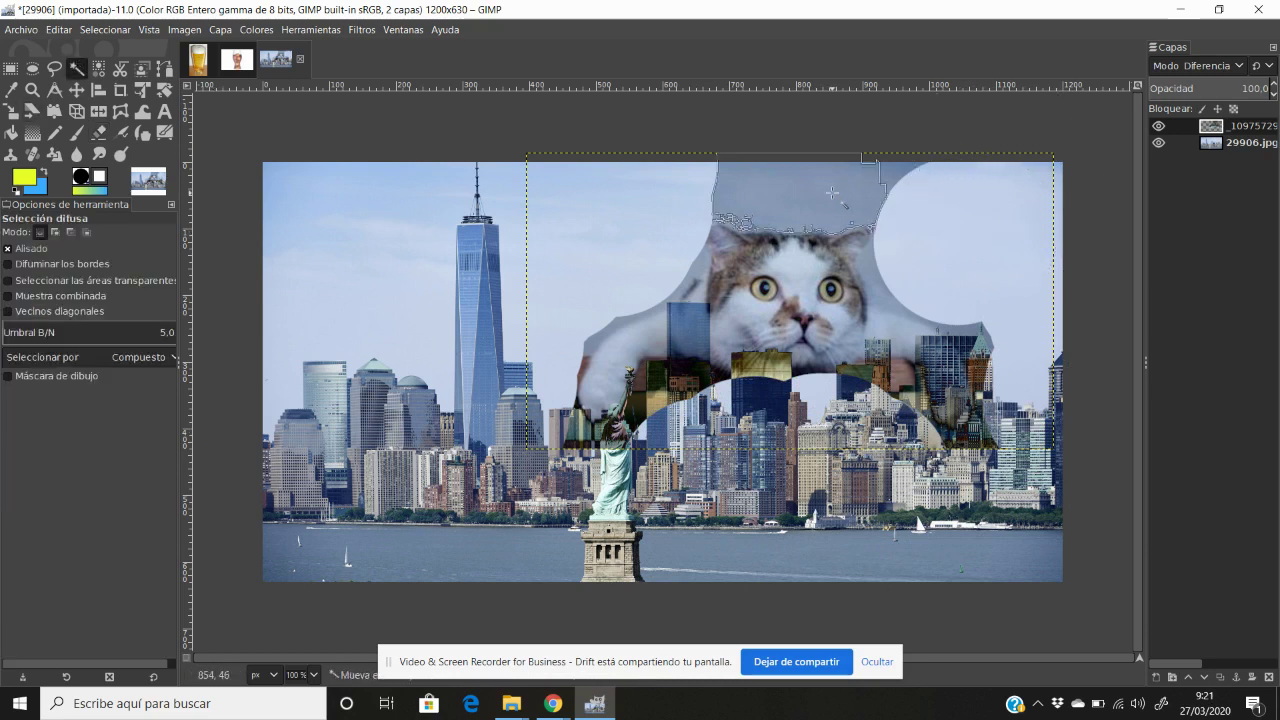
key(ctrl+x)
click(879, 172)
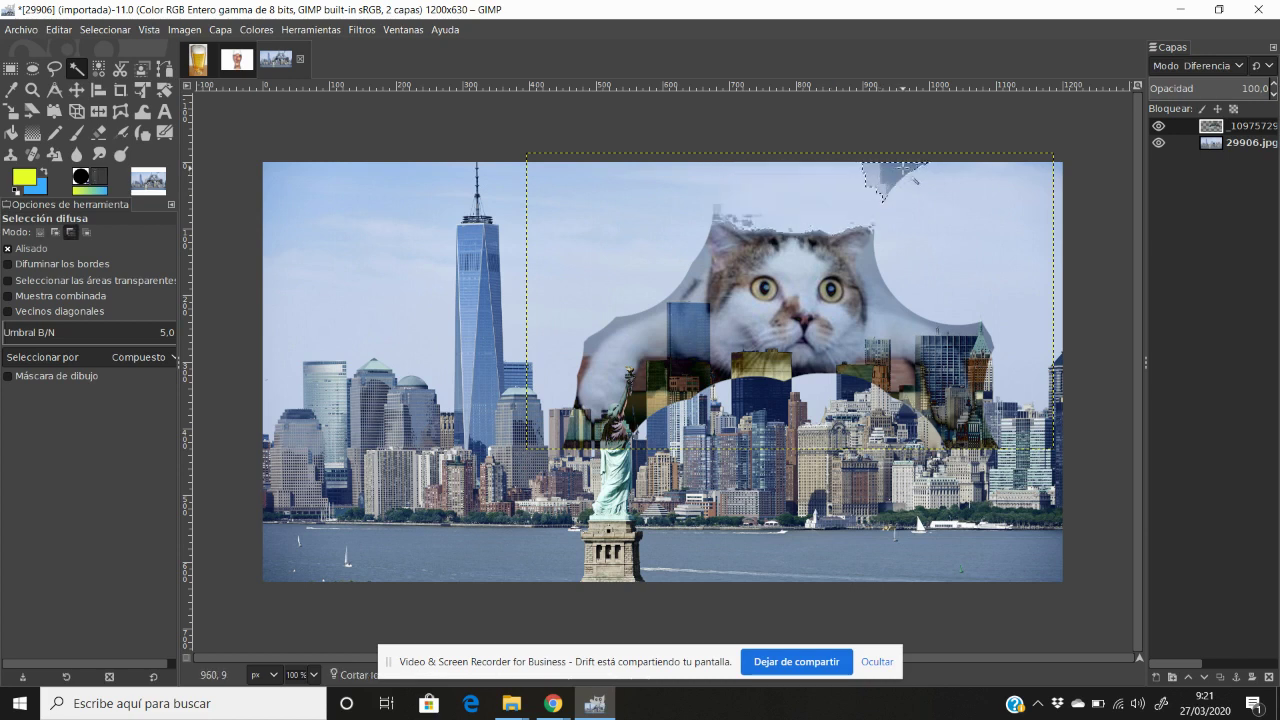
key(ctrl+x)
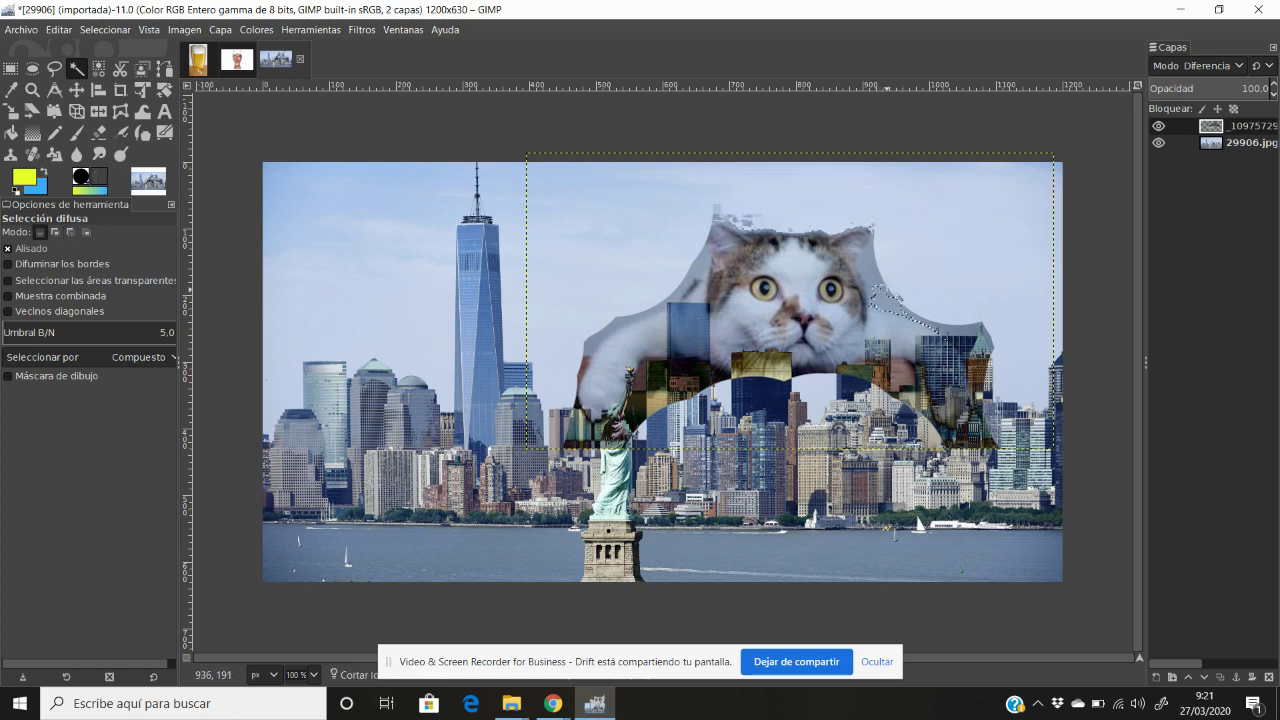
key(ctrl+x)
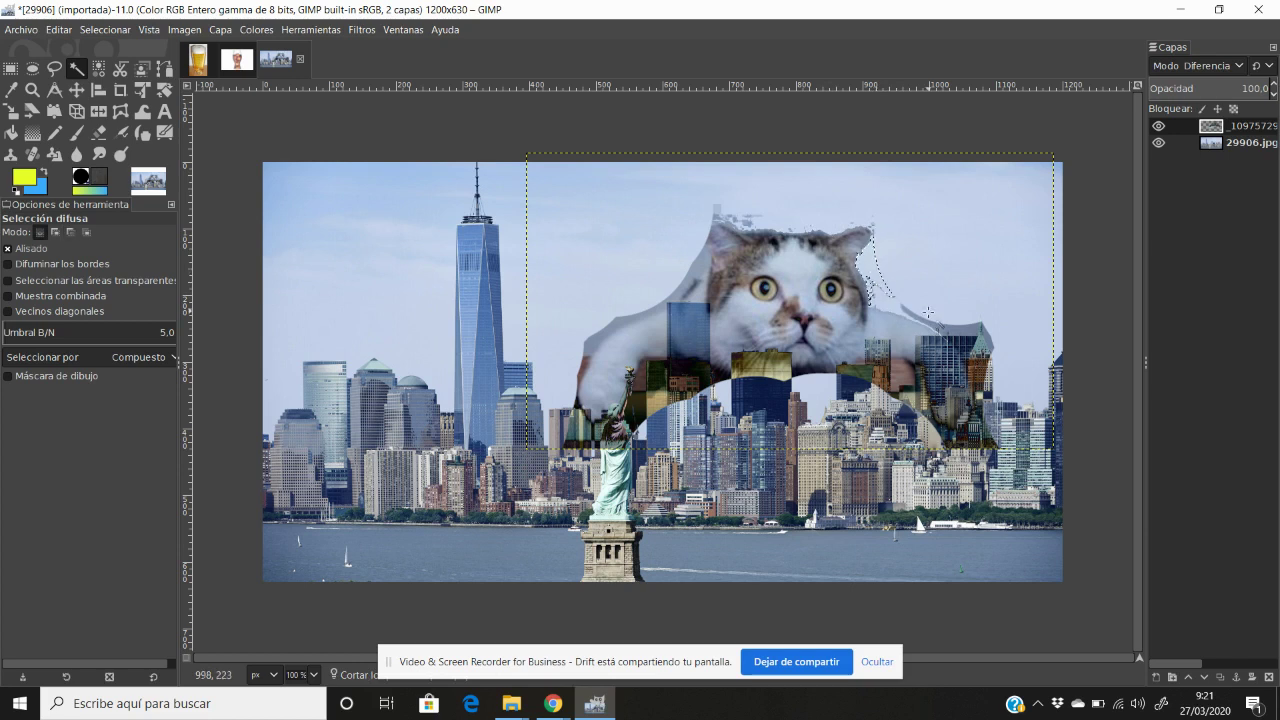